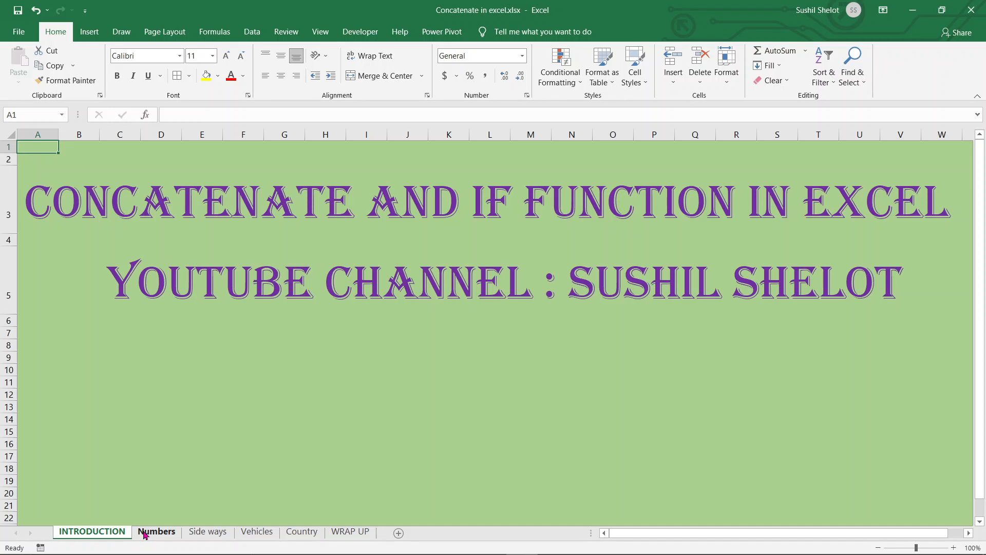
# Open the Numbers sheet and join B2 and C2 in cell D2 with the formula =CONCAT(B2,C2).
pyautogui.click(145, 535)
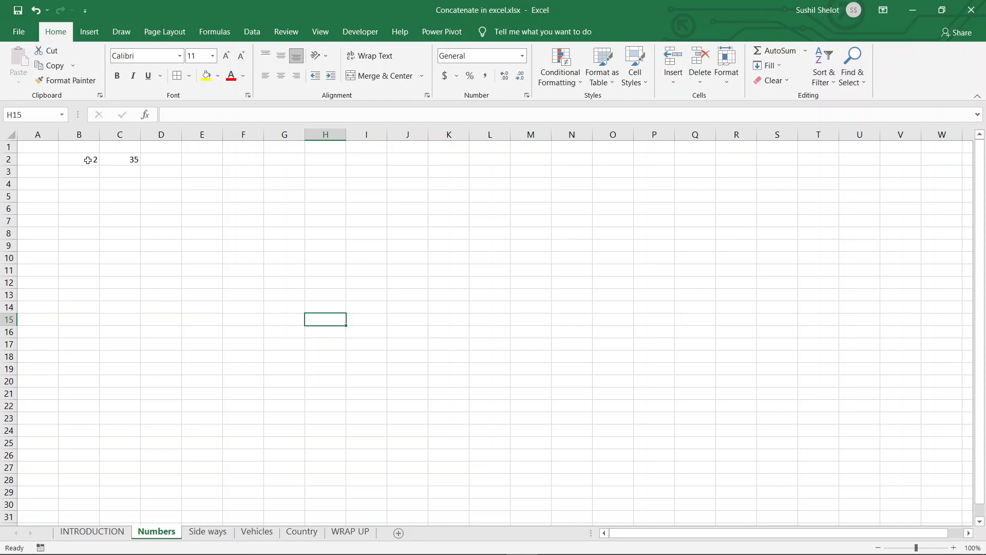
pyautogui.click(88, 160)
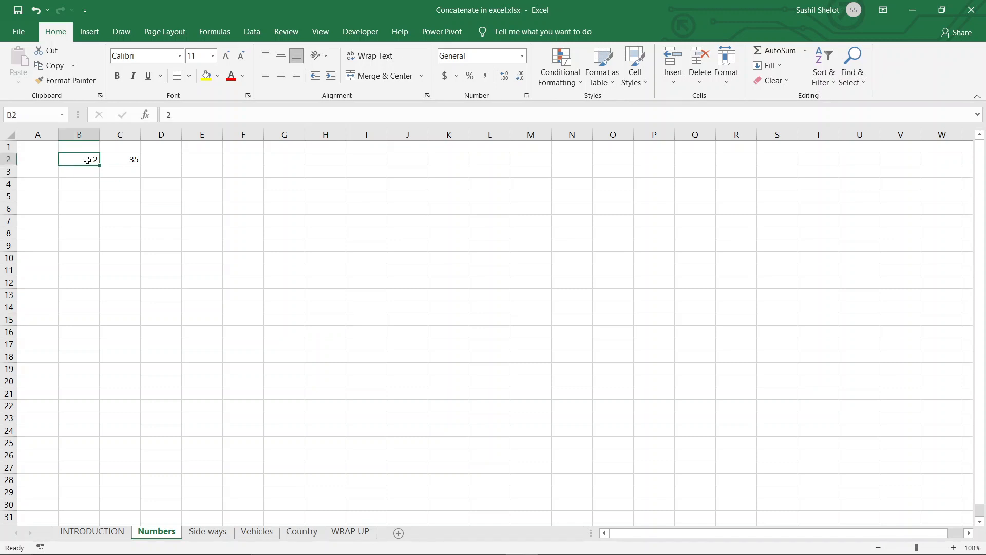
pyautogui.click(113, 159)
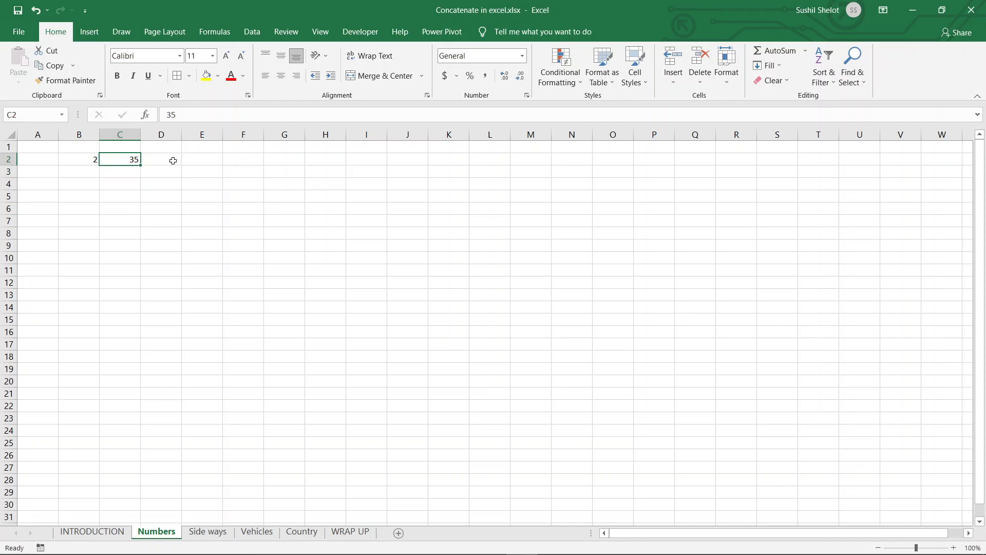
pyautogui.click(173, 161)
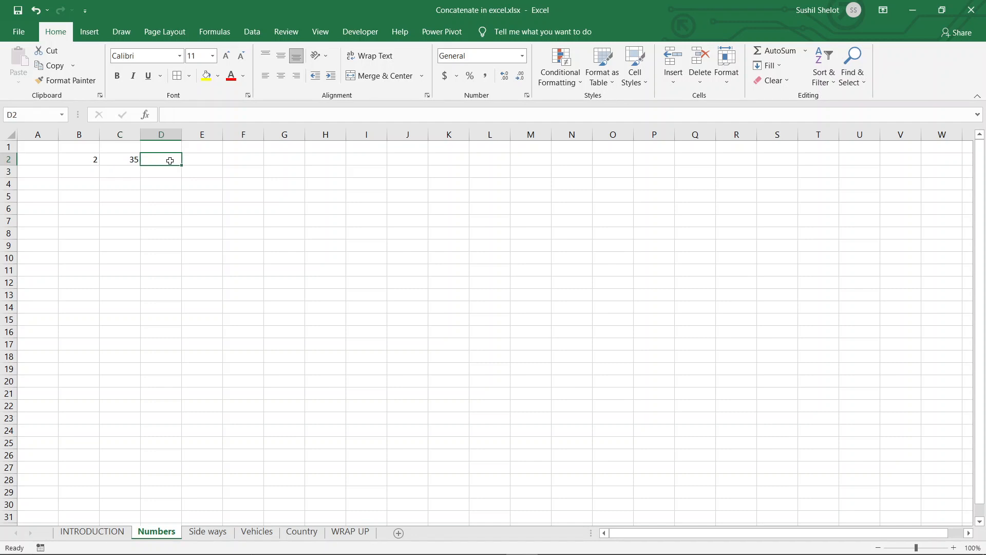
pyautogui.write('=con')
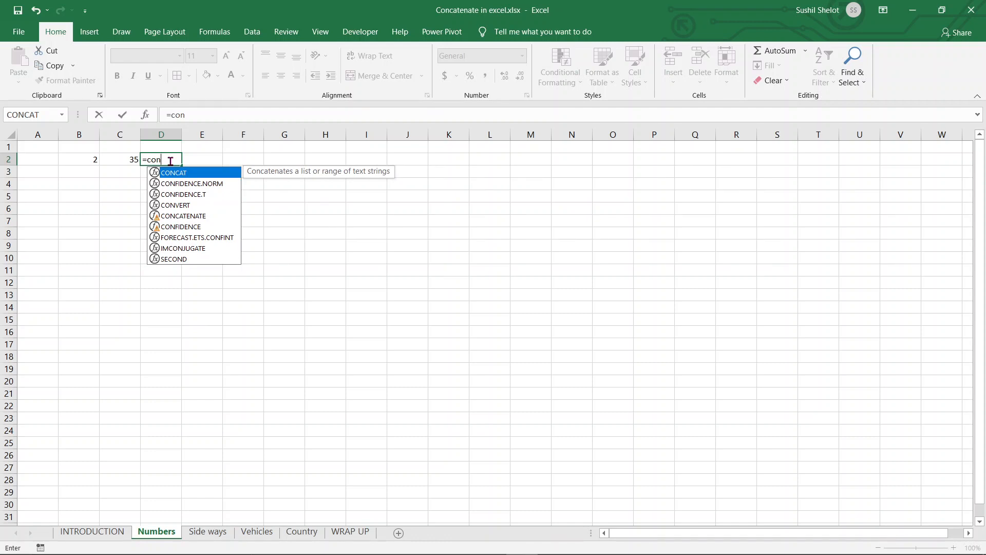
pyautogui.write('cat')
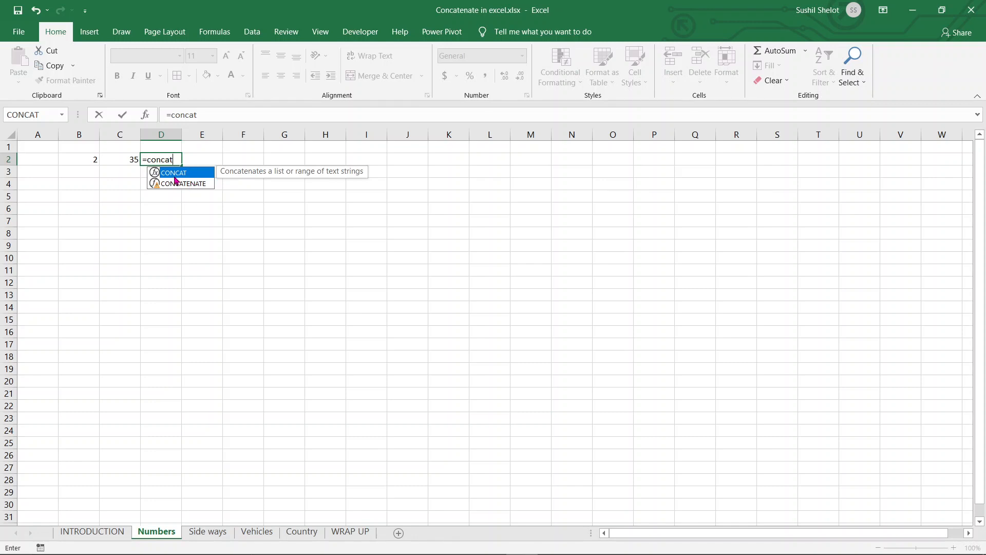
pyautogui.click(173, 185)
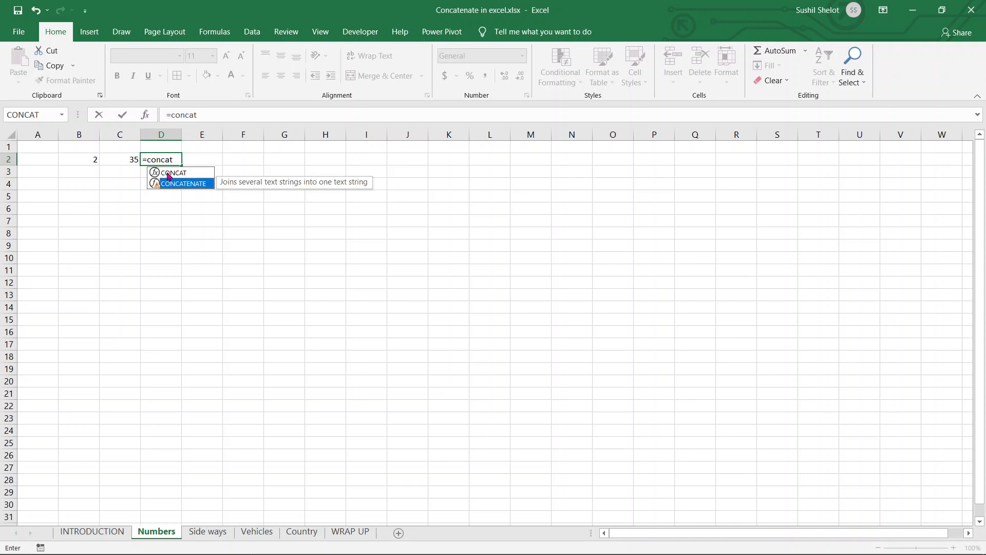
pyautogui.click(169, 176)
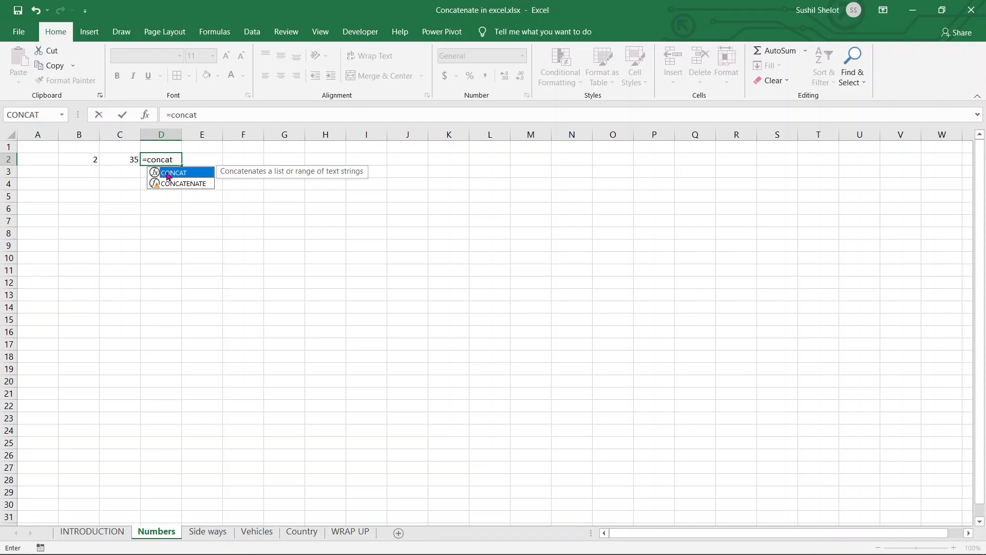
pyautogui.doubleClick(168, 176)
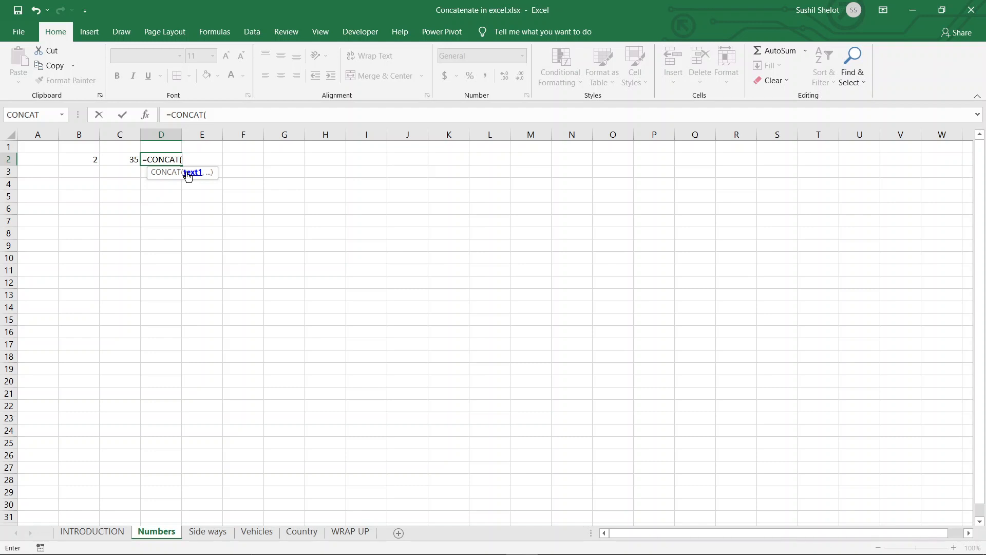
pyautogui.click(81, 162)
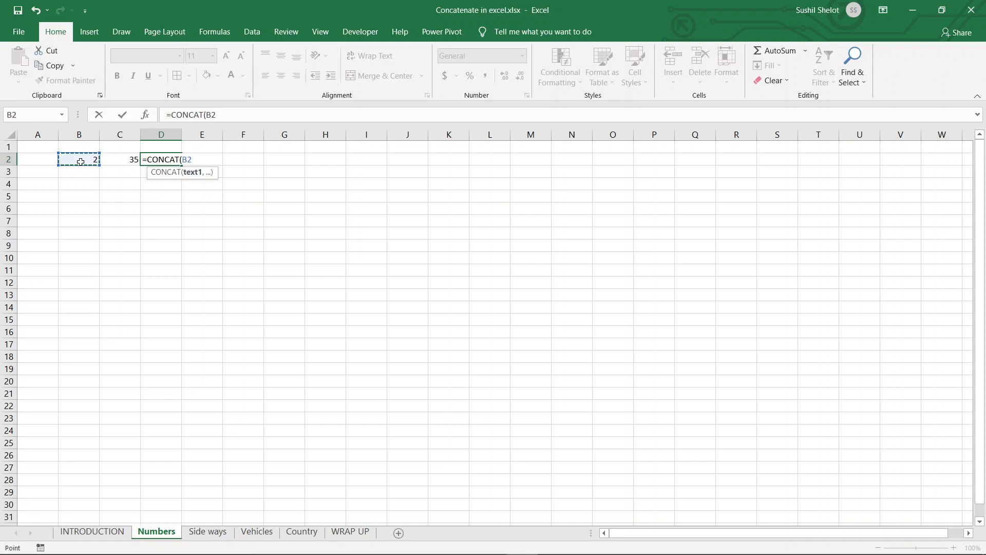
pyautogui.write(',')
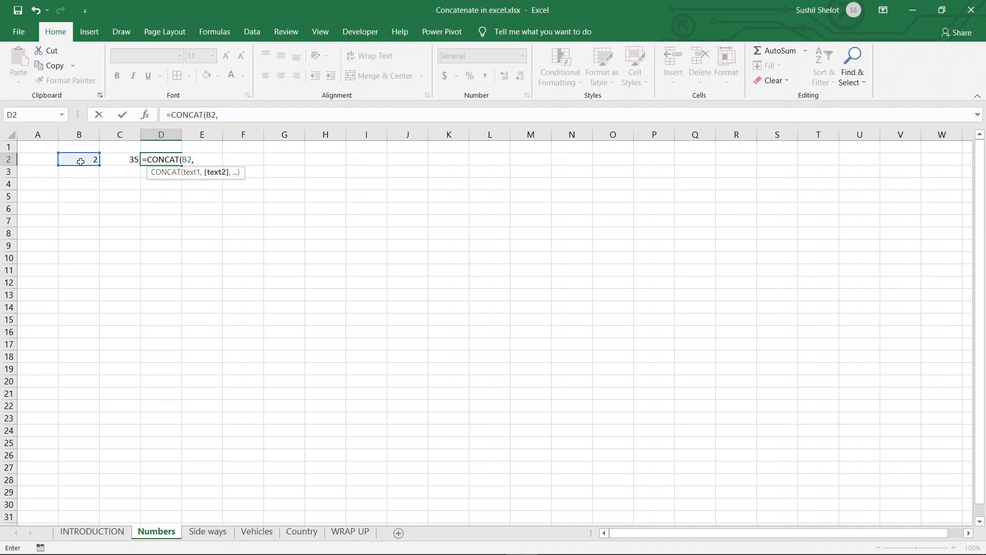
pyautogui.click(109, 160)
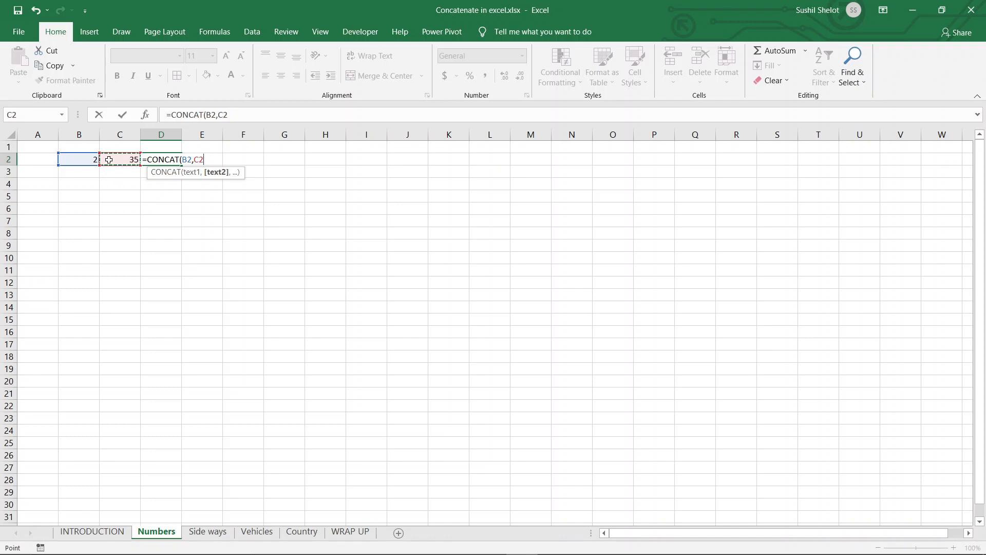
pyautogui.write(')')
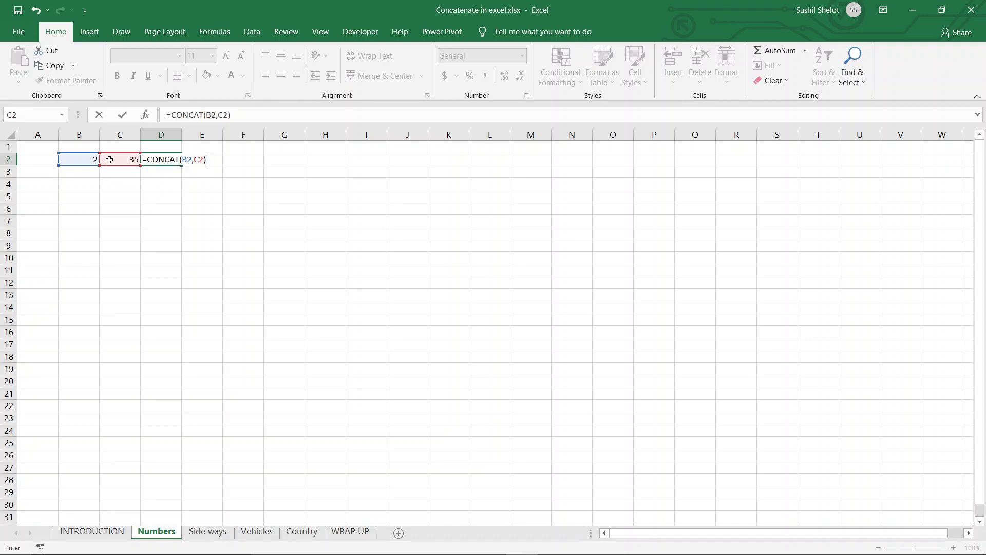
pyautogui.press('Return')
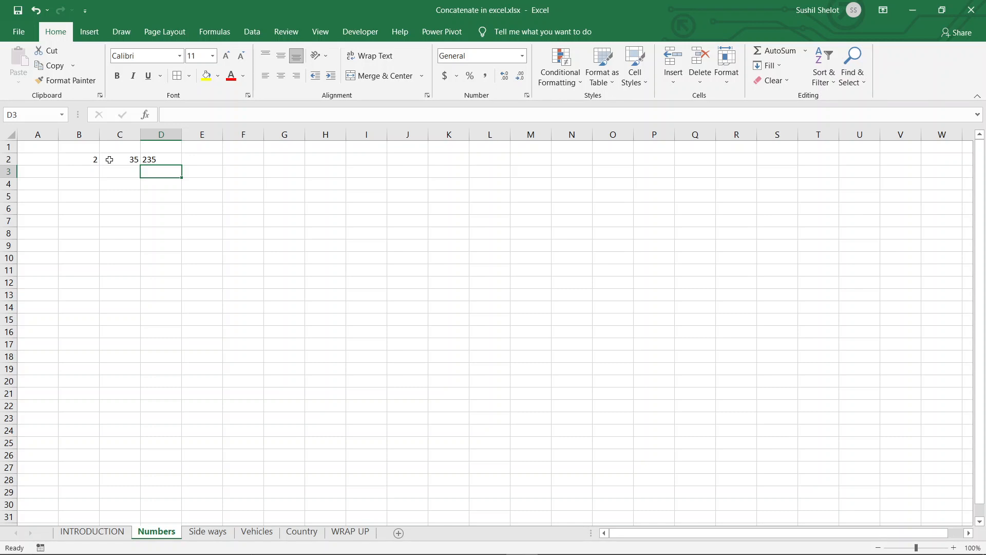
pyautogui.moveTo(82, 161); pyautogui.dragTo(129, 162)
pyautogui.click(166, 160)
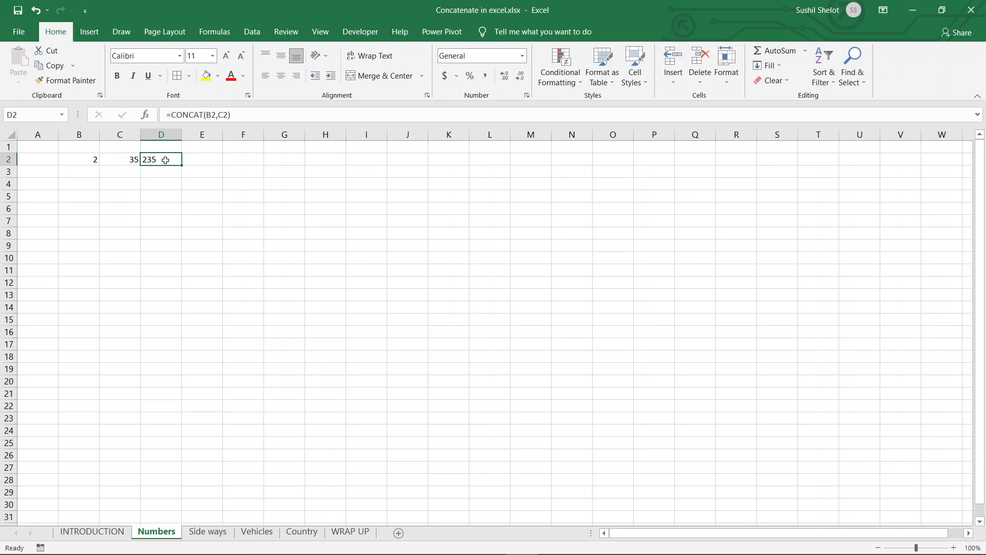
pyautogui.click(122, 160)
pyautogui.click(157, 157)
# Enter the helper value 1 in cell E2 beside the joined result.
pyautogui.click(199, 158)
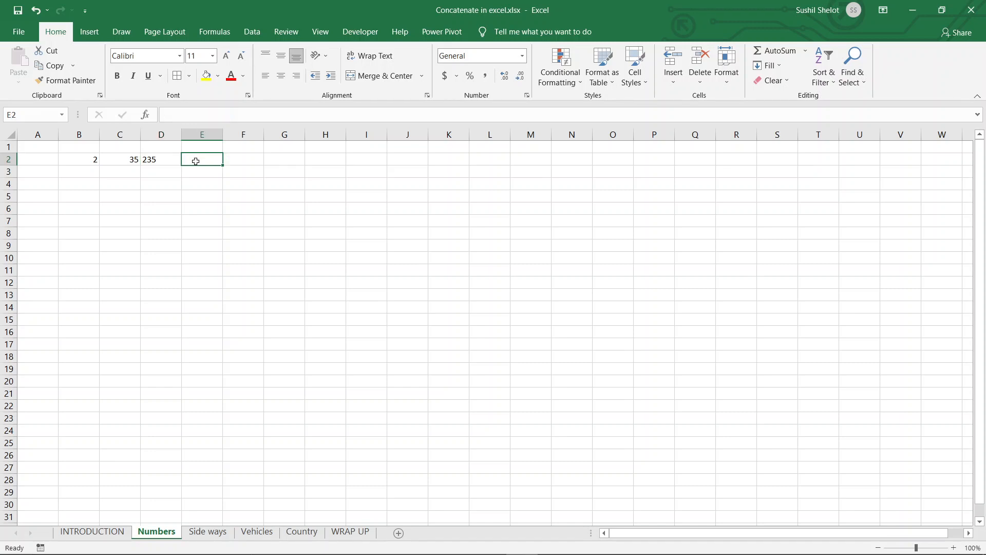
pyautogui.write('1')
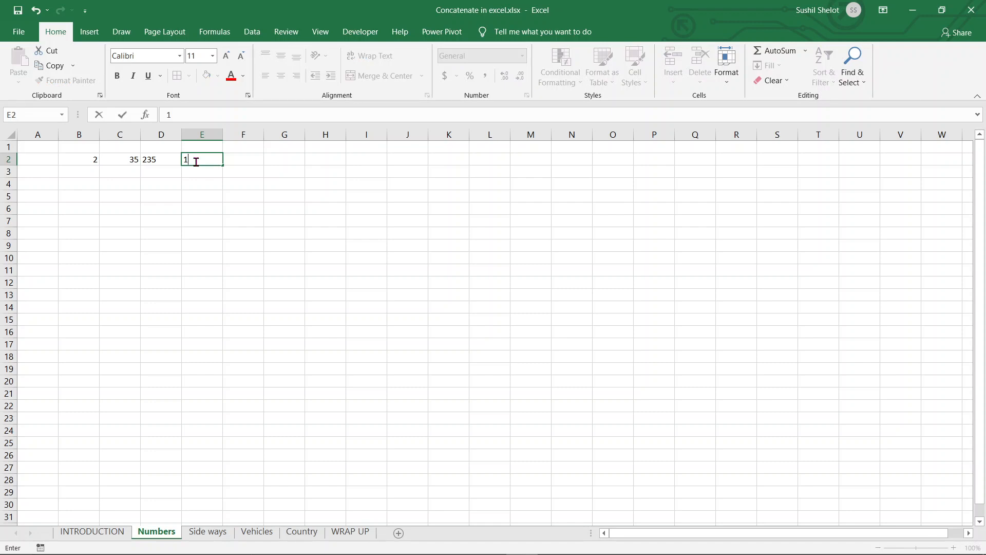
pyautogui.press('Return')
# Copy E2 and paste it onto D2 using Paste Special with the Multiply operation to convert the joined text into a number.
pyautogui.click(196, 161)
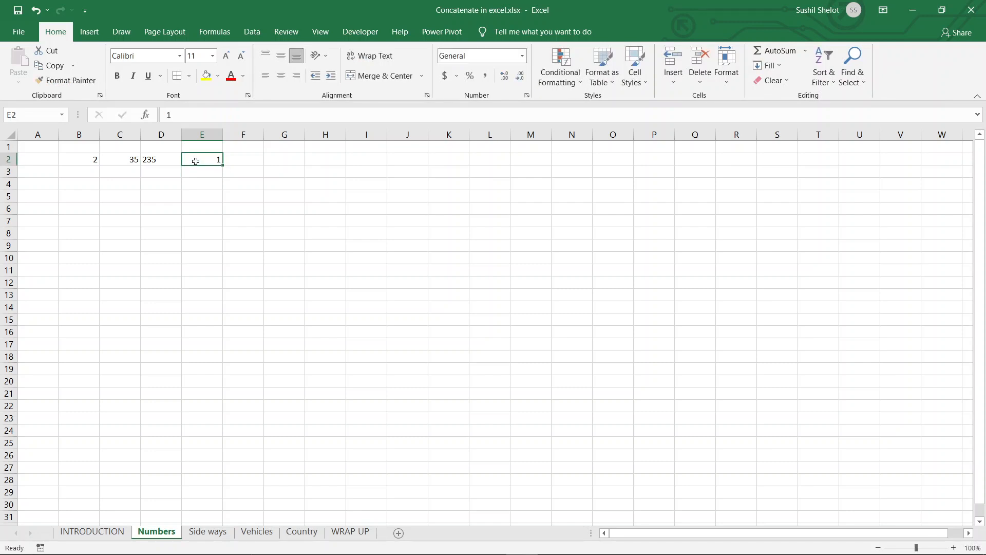
pyautogui.hotkey('ctrl', 'c')
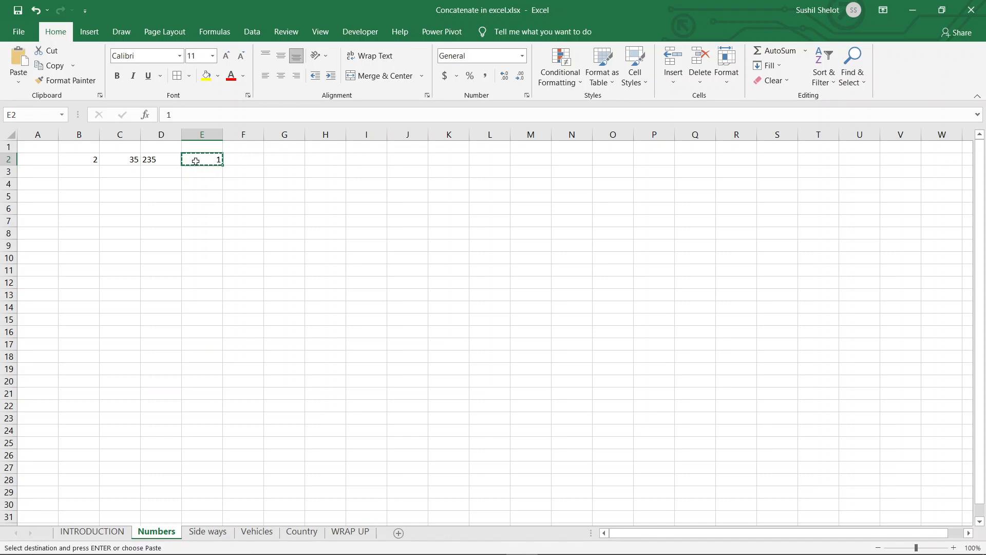
pyautogui.click(148, 158)
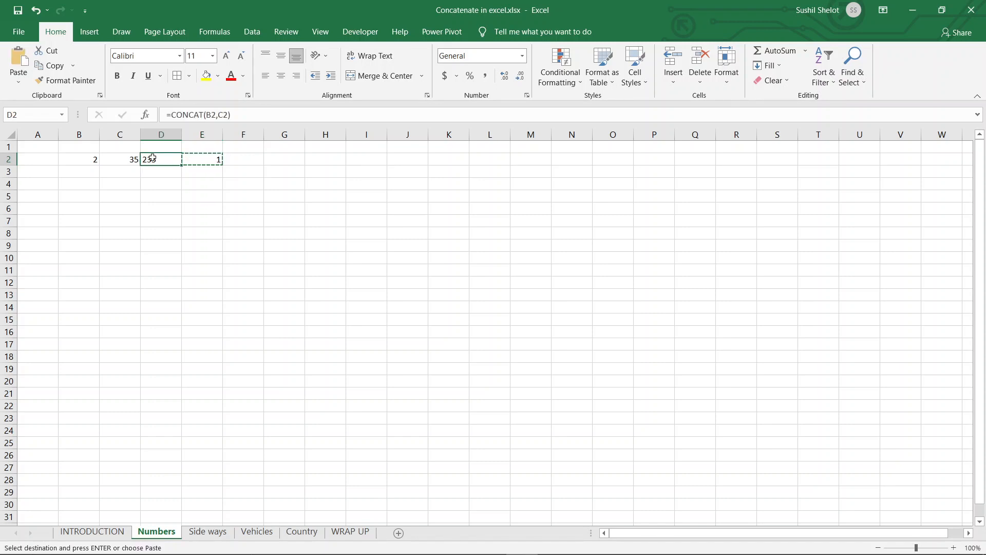
pyautogui.rightClick(152, 158)
pyautogui.click(205, 229)
pyautogui.moveTo(203, 122); pyautogui.dragTo(456, 153)
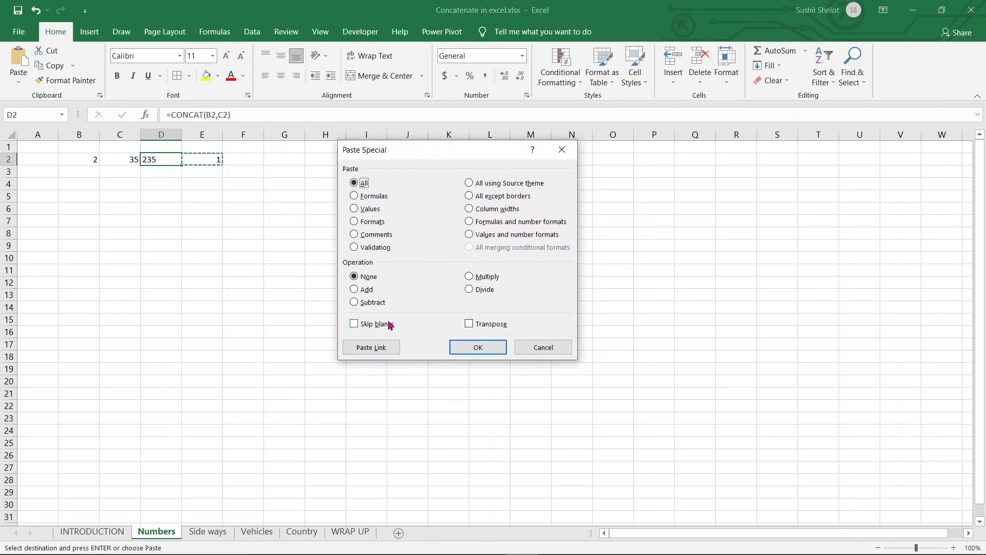
pyautogui.click(470, 278)
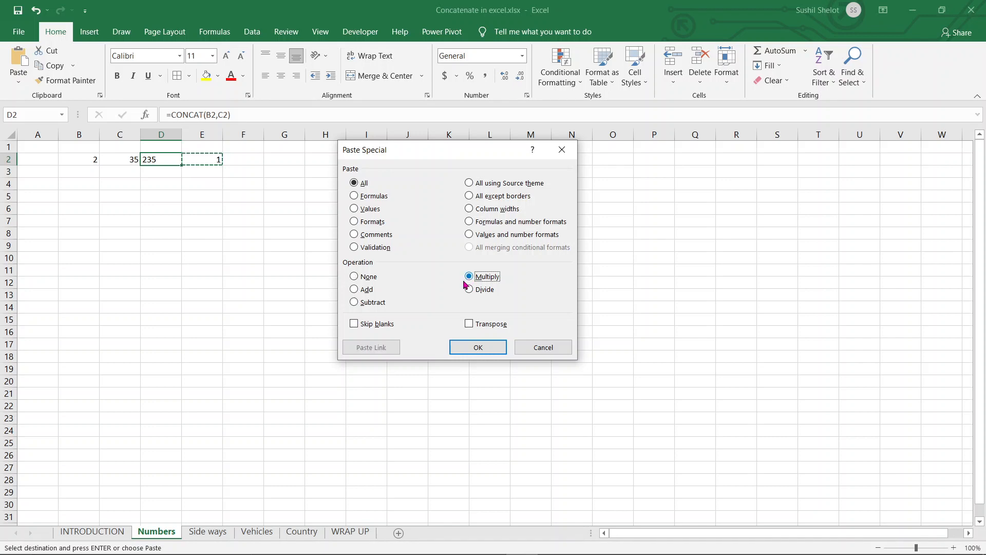
pyautogui.click(470, 349)
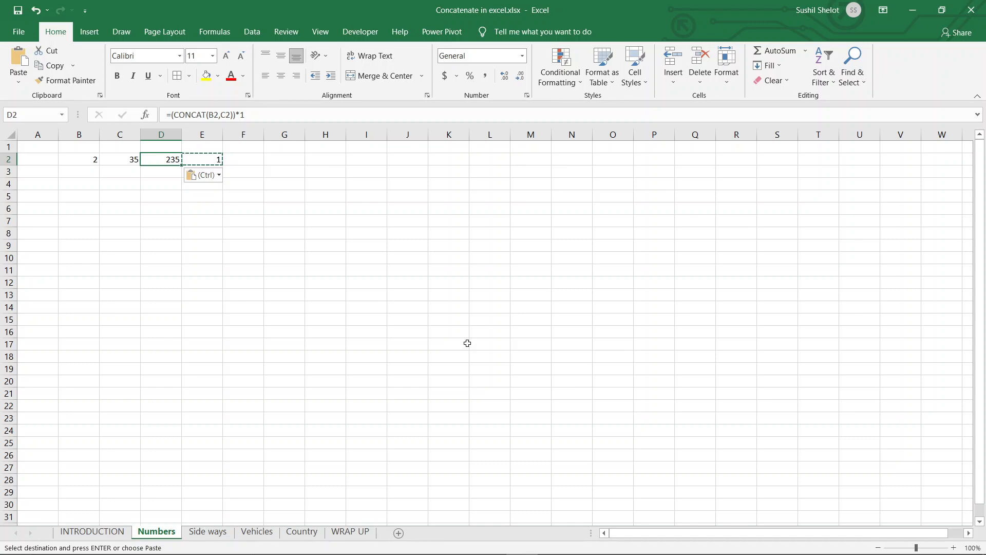
pyautogui.press('Escape')
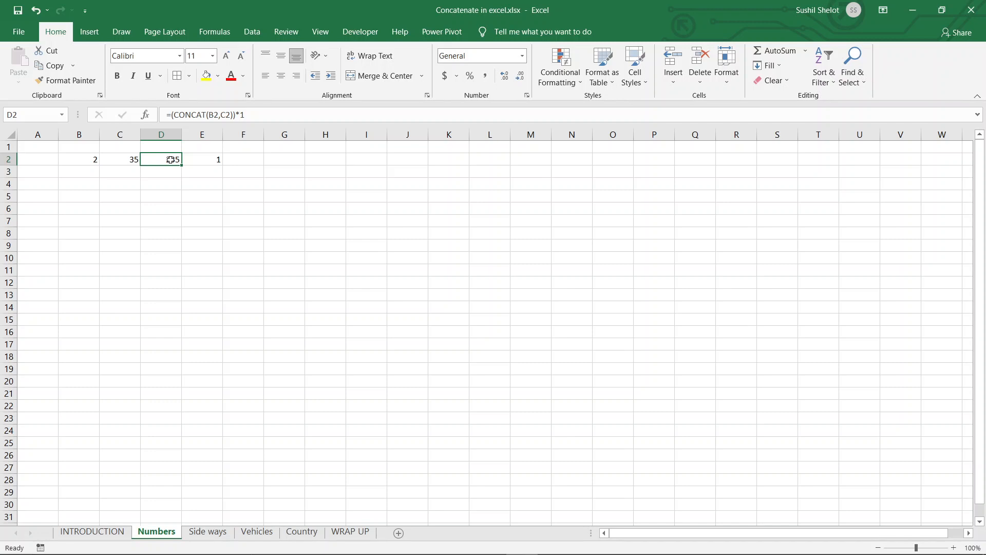
pyautogui.click(248, 115)
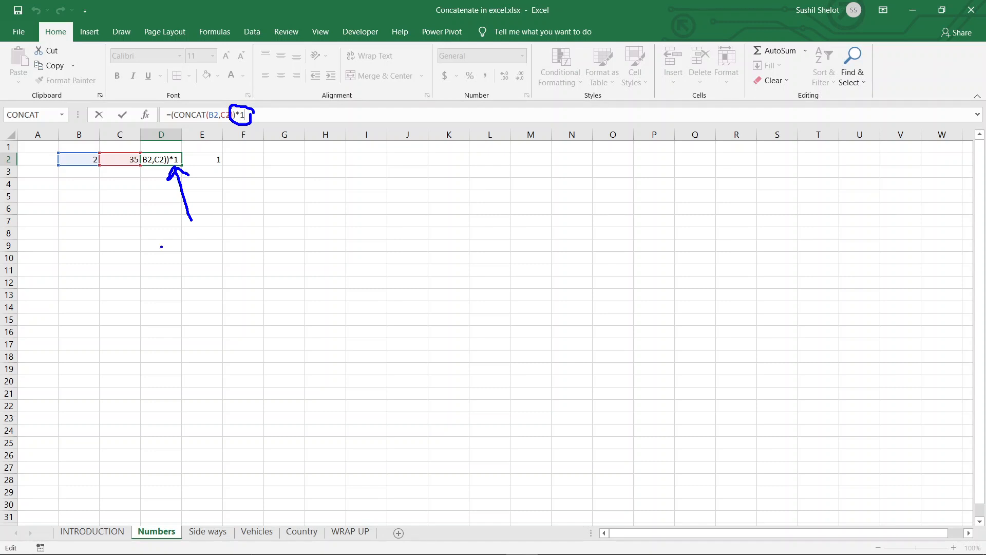
pyautogui.press('Return')
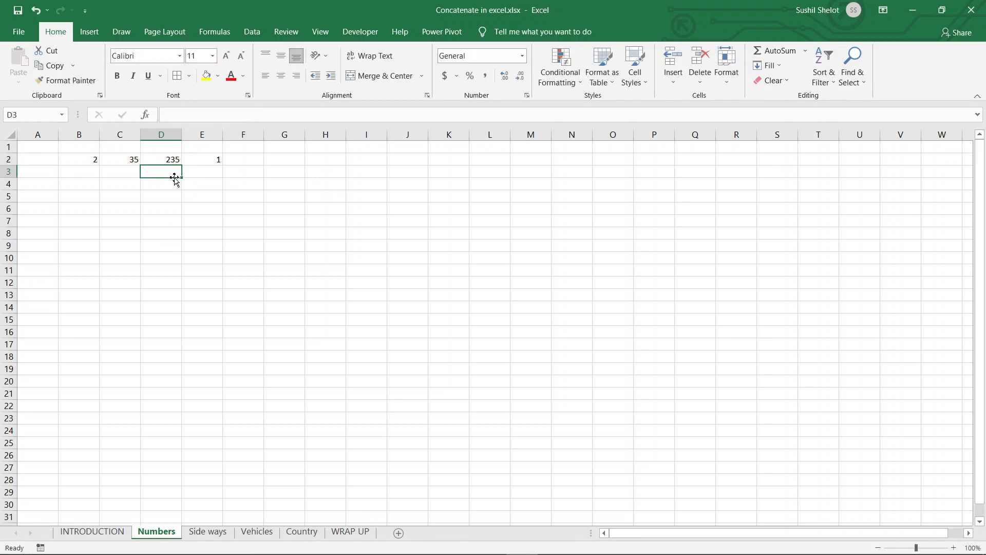
pyautogui.click(172, 160)
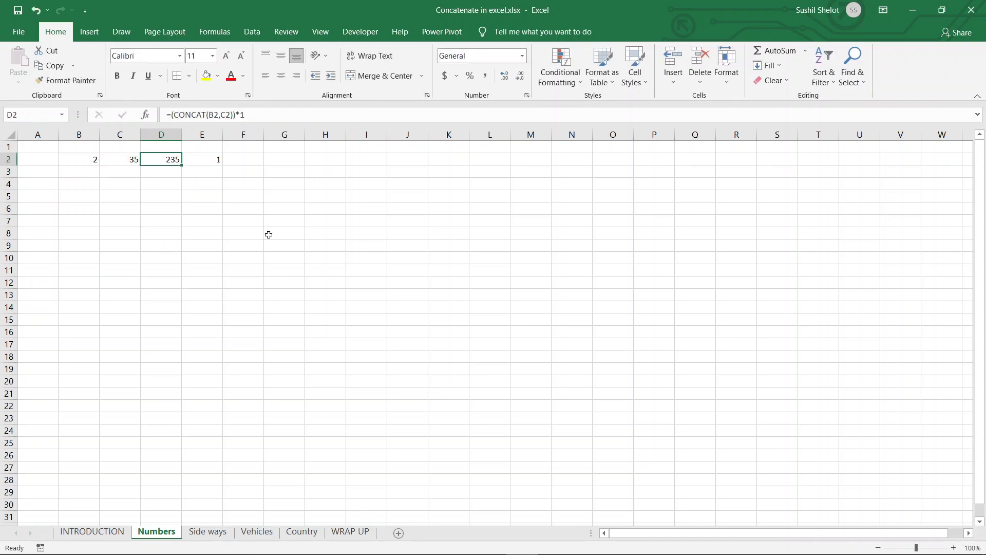
# Join B2 and C2 in cell D3 with the ampersand formula =B2&C2.
pyautogui.click(166, 171)
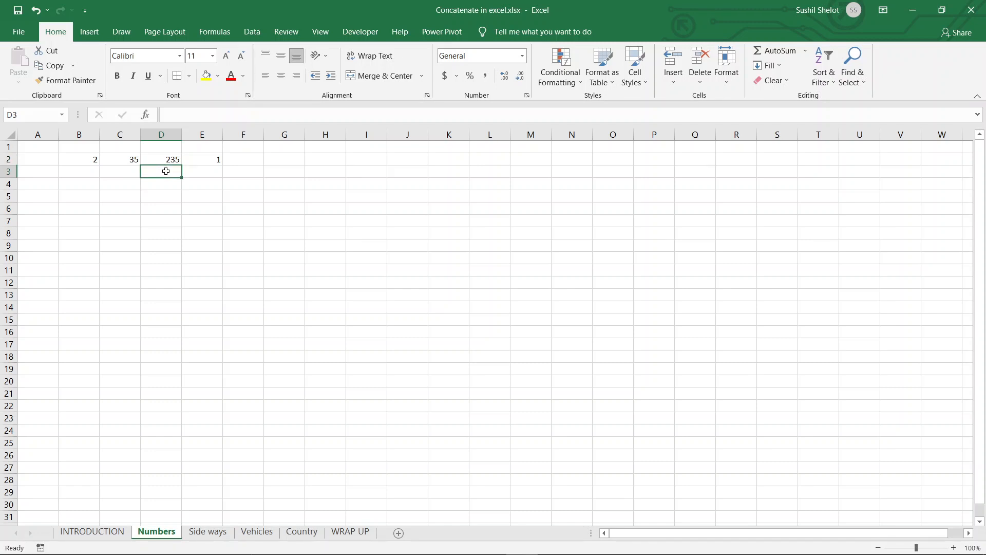
pyautogui.write('=')
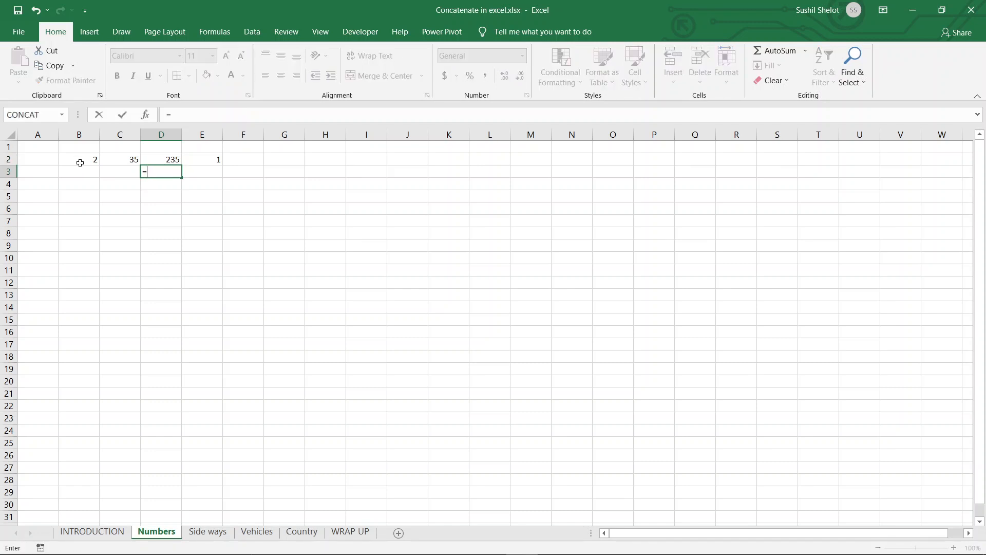
pyautogui.click(80, 160)
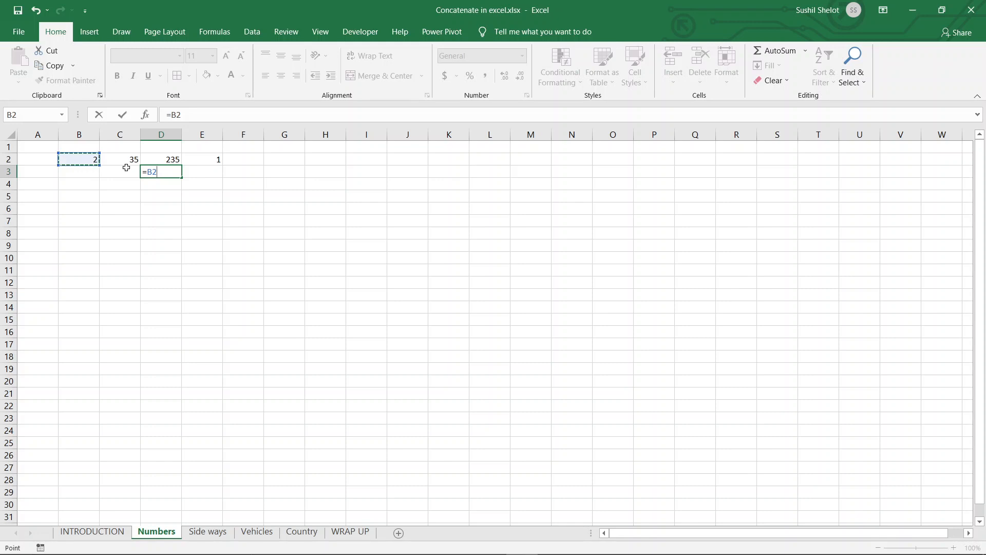
pyautogui.write('&')
pyautogui.click(126, 159)
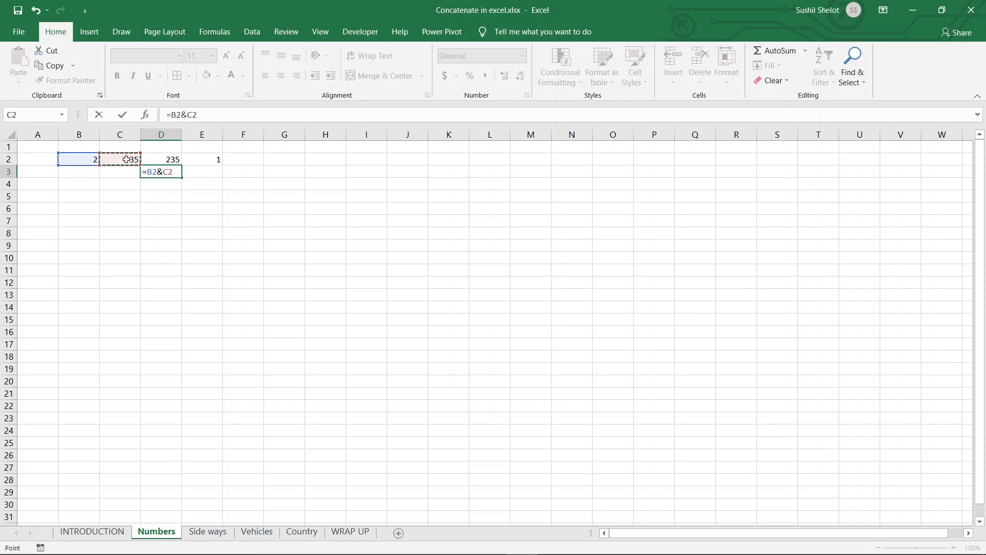
pyautogui.press('Return')
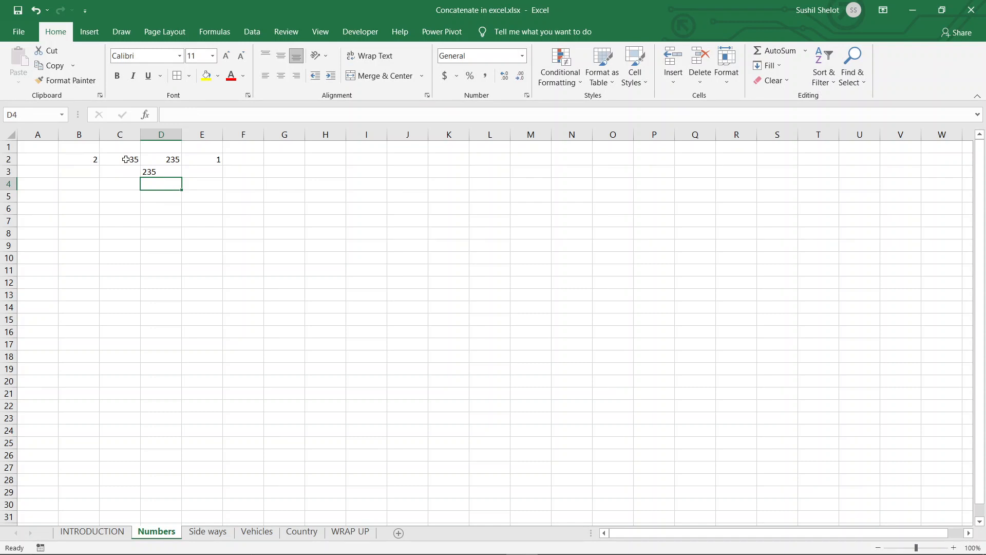
# Edit the formula in D3 to =(B2&C2)*1 so that it returns a number.
pyautogui.click(151, 169)
pyautogui.click(179, 114)
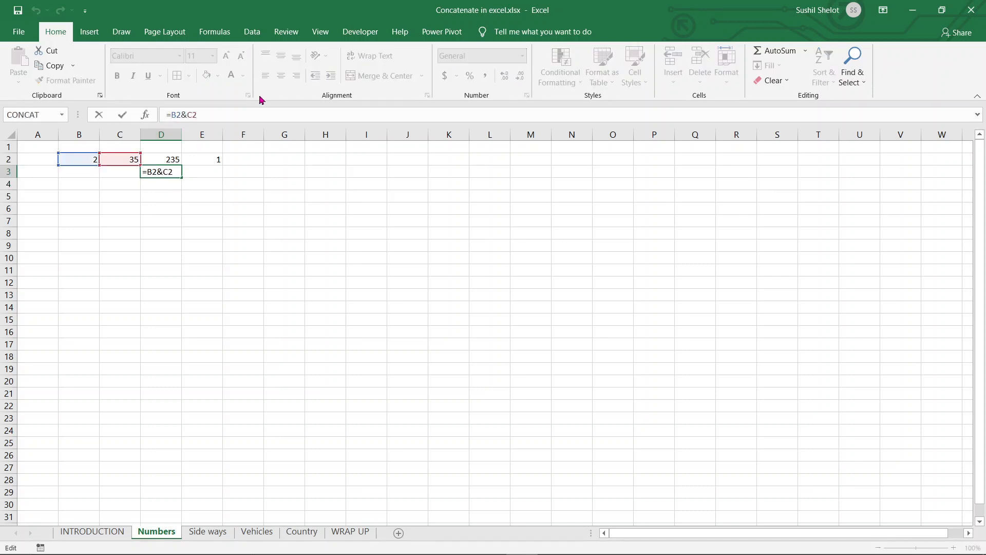
pyautogui.write('(')
pyautogui.write(')')
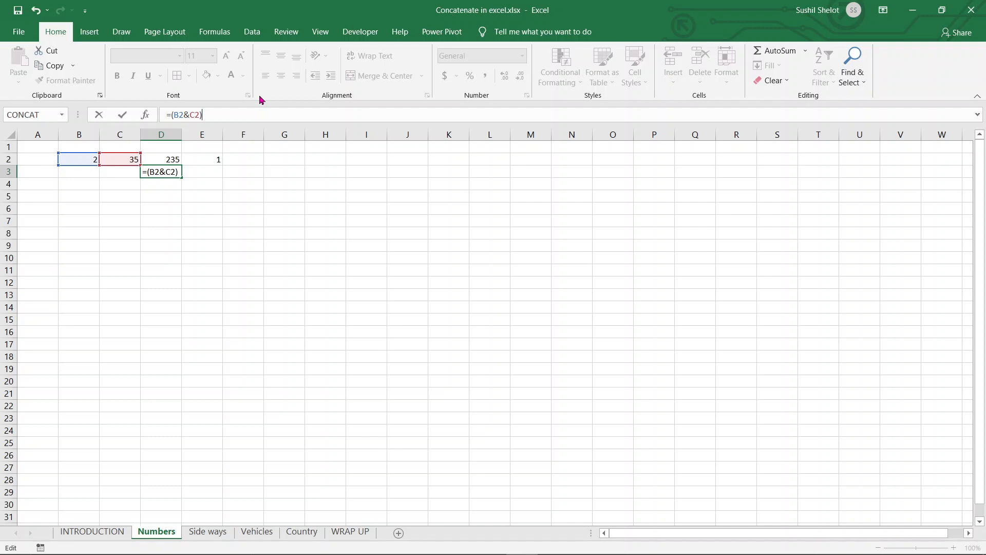
pyautogui.write('*1')
pyautogui.press('Return')
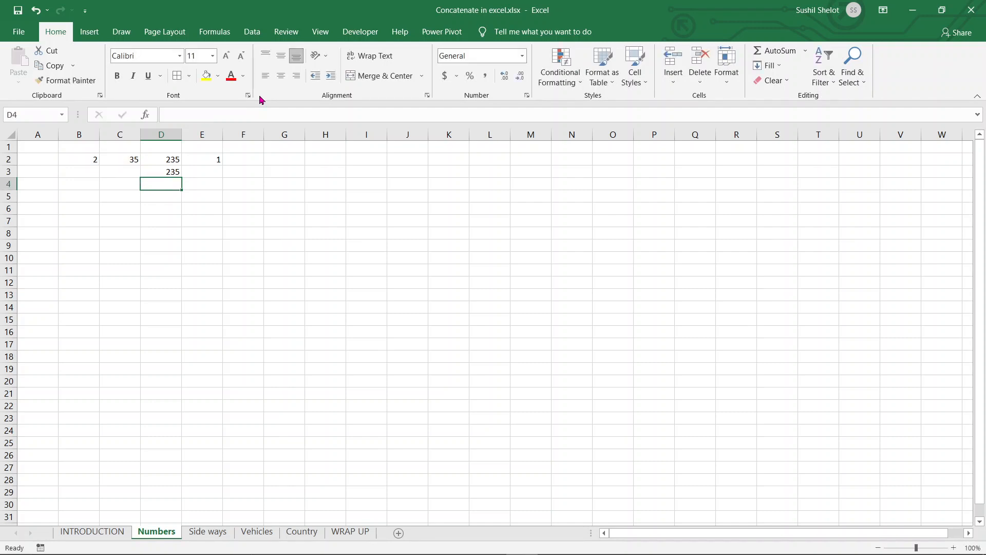
# Check the formula in D3 and switch to the Side ways sheet with the Global NCAP ratings.
pyautogui.click(171, 171)
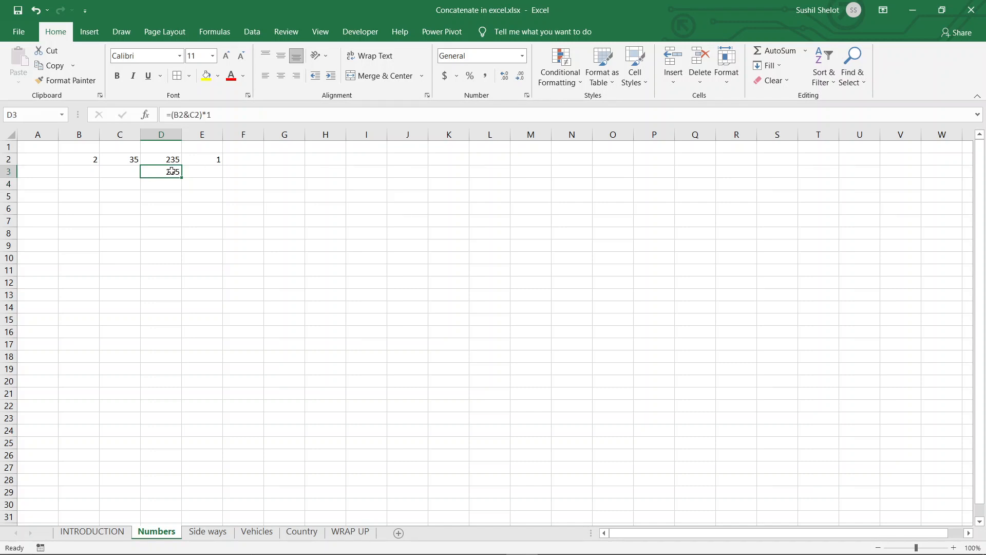
pyautogui.click(204, 174)
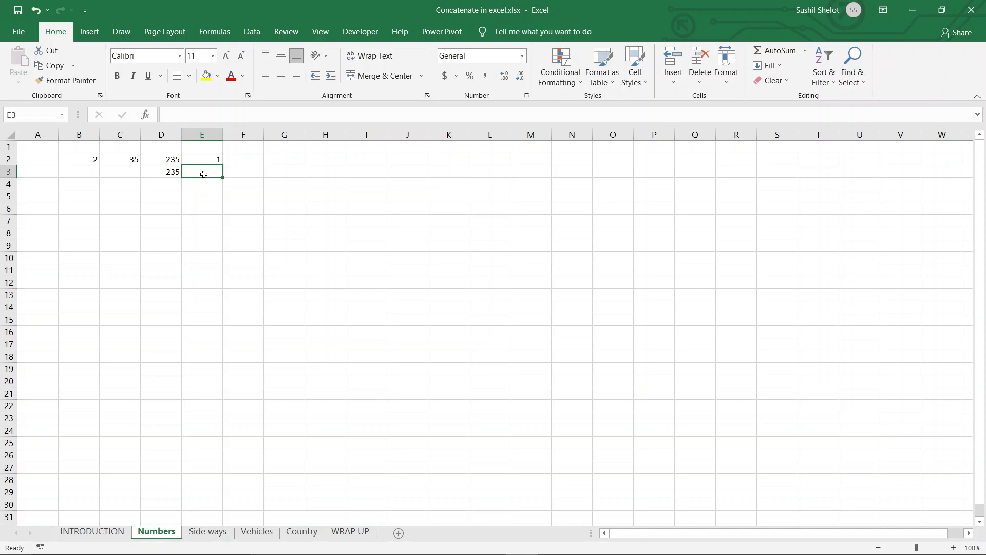
pyautogui.hotkey('ctrl', 'pagedown')
pyautogui.press('alt')
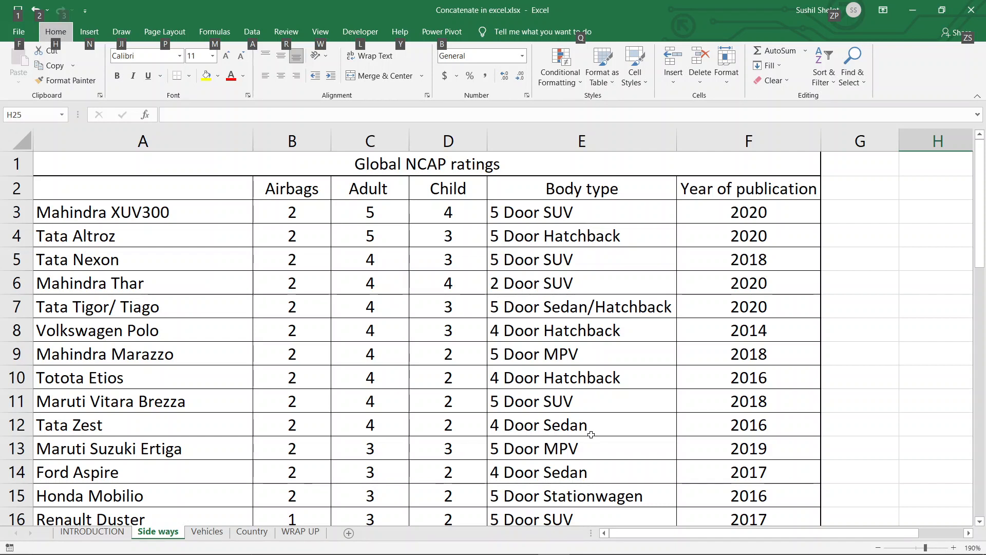
# Examine the vehicle name, body type and year of publication columns, selecting A3, E3 and F3 together.
pyautogui.click(192, 211)
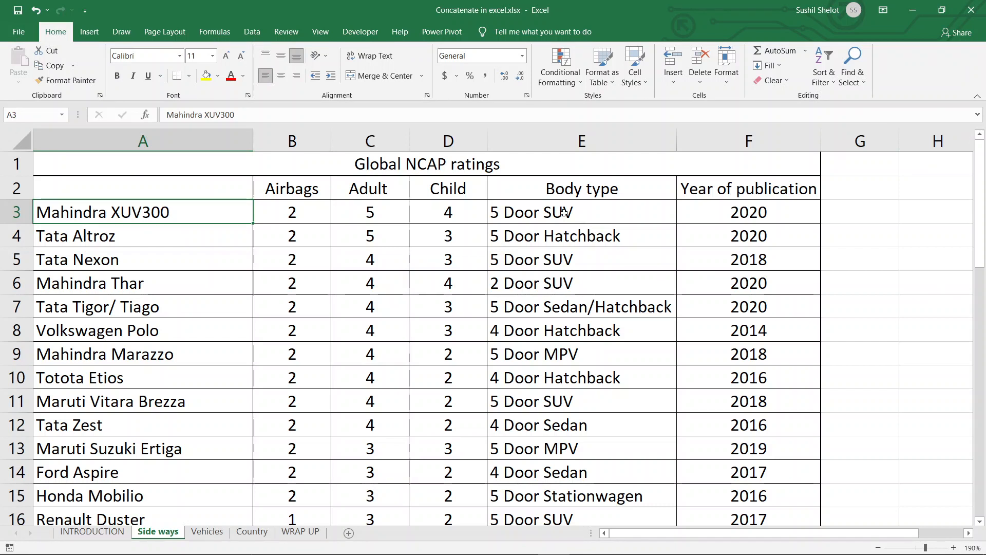
pyautogui.click(589, 137)
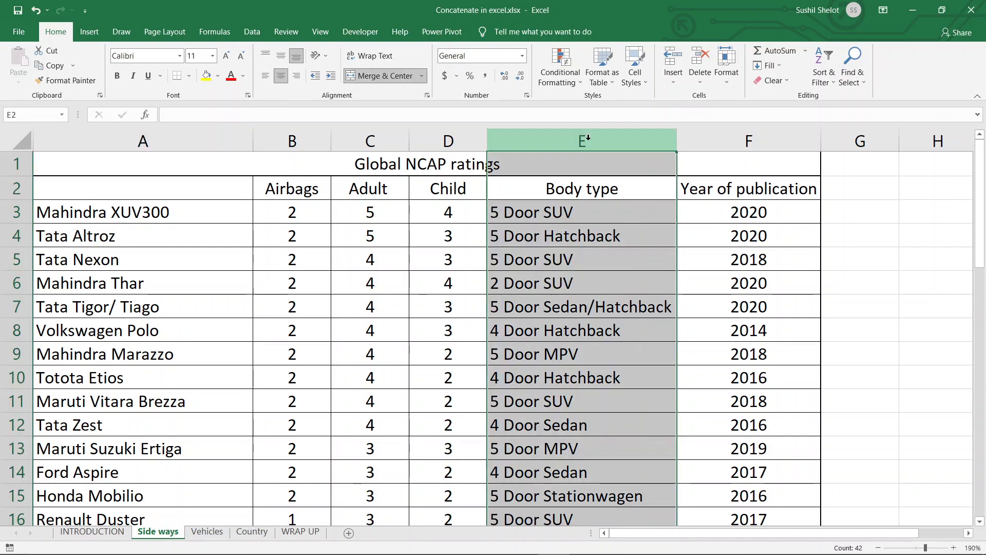
pyautogui.click(705, 143)
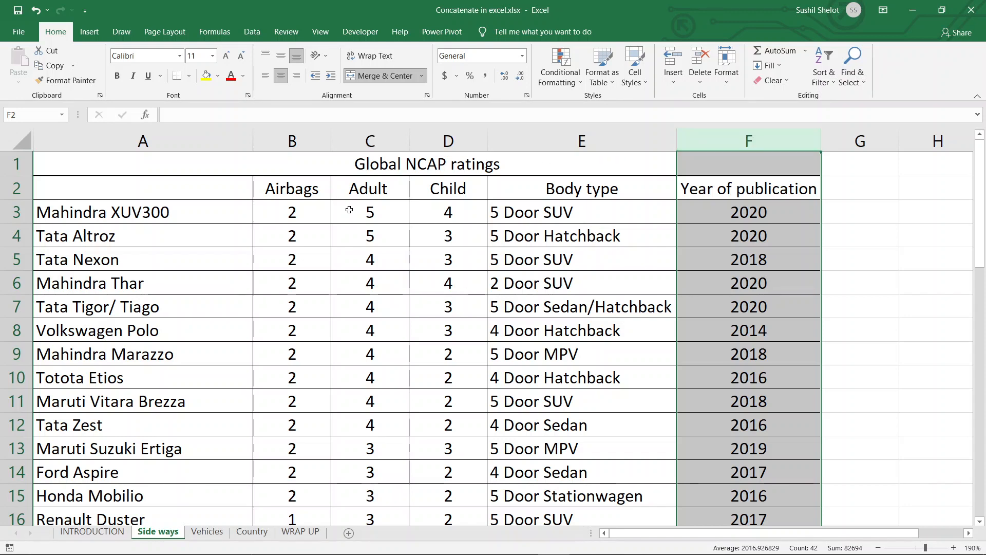
pyautogui.click(215, 205)
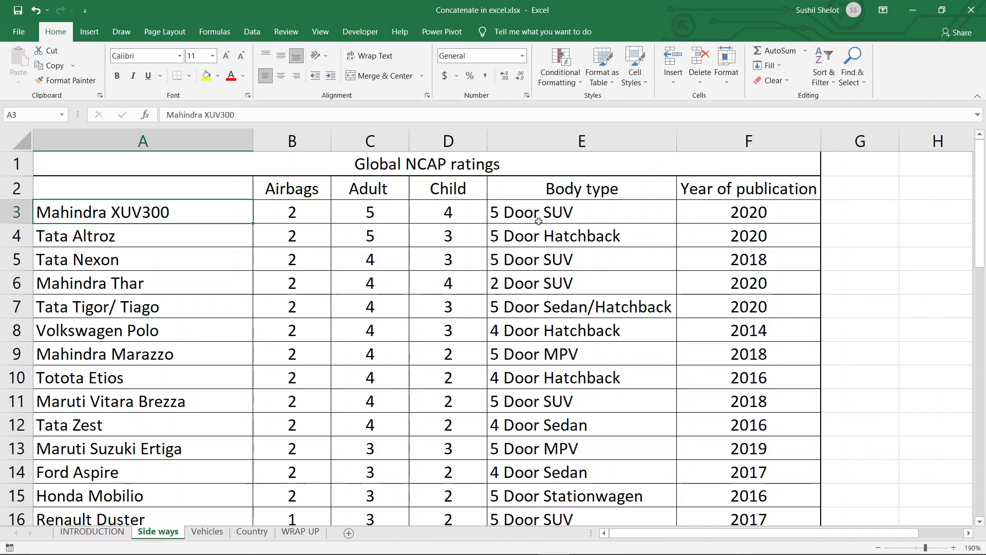
pyautogui.keyDown('ctrl'); pyautogui.click(538, 214); pyautogui.keyUp('ctrl')
pyautogui.keyDown('ctrl'); pyautogui.click(723, 214); pyautogui.keyUp('ctrl')
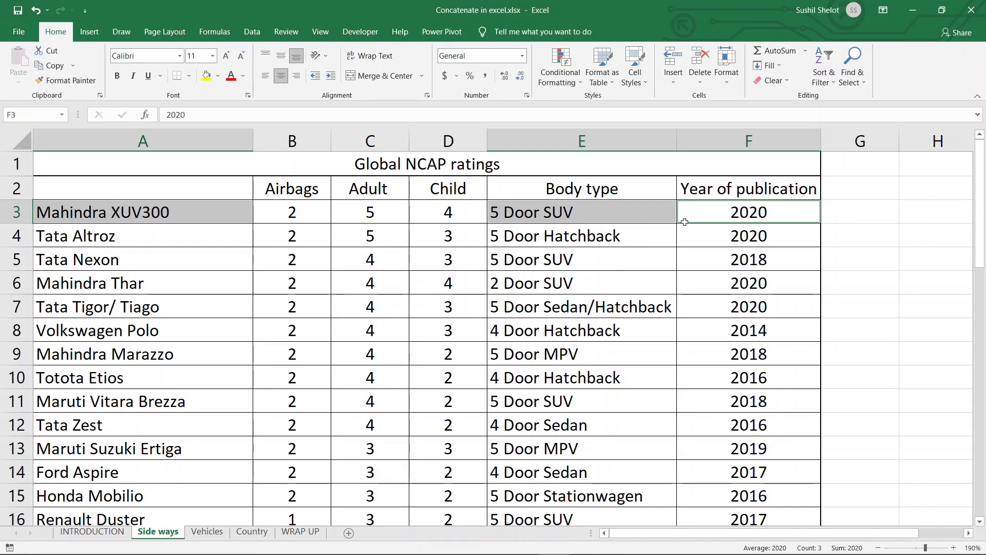
# Insert a blank column between the vehicle names and the Airbags column.
pyautogui.click(310, 140)
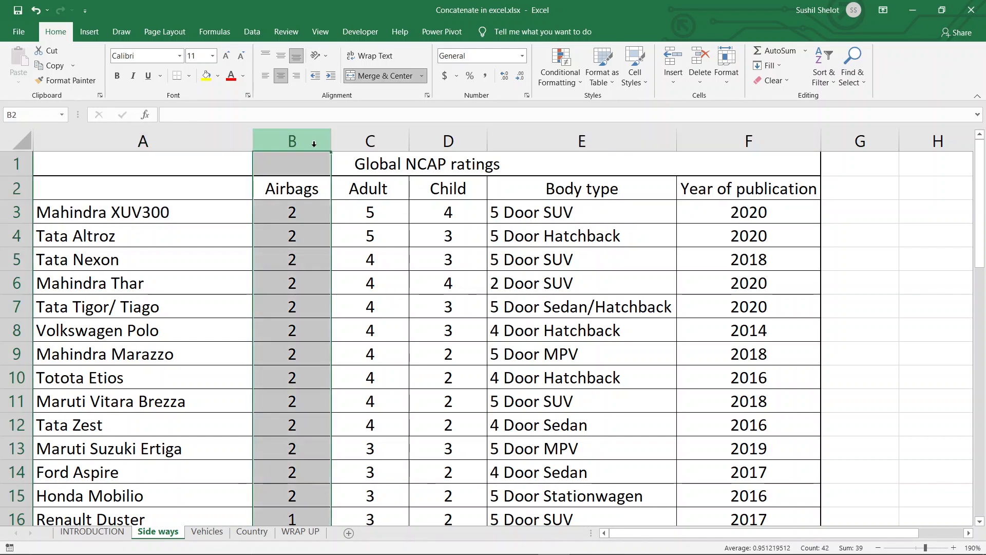
pyautogui.rightClick(313, 140)
pyautogui.click(345, 237)
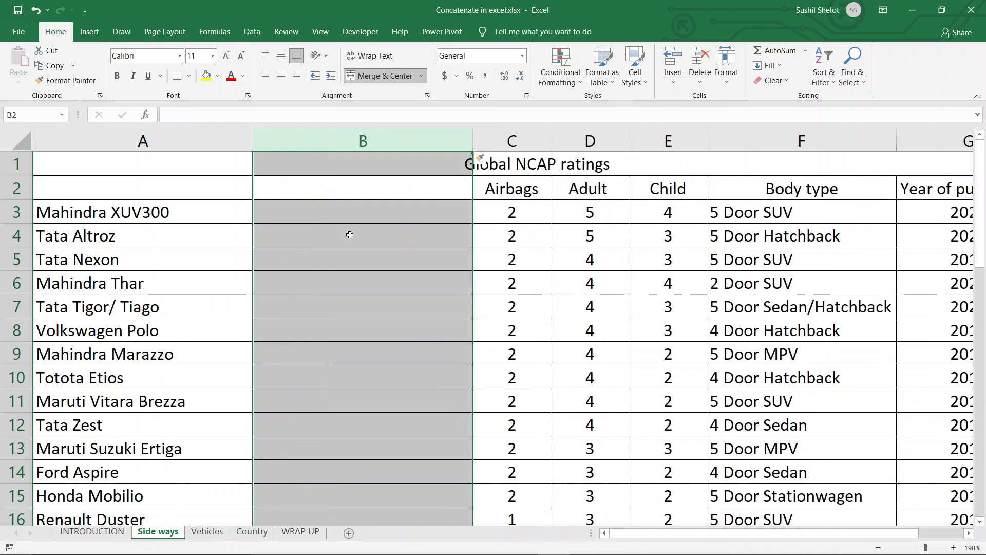
# Start a CONCAT formula in B3 with the vehicle name in A3 followed by a "-" separator.
pyautogui.click(355, 216)
pyautogui.write('=')
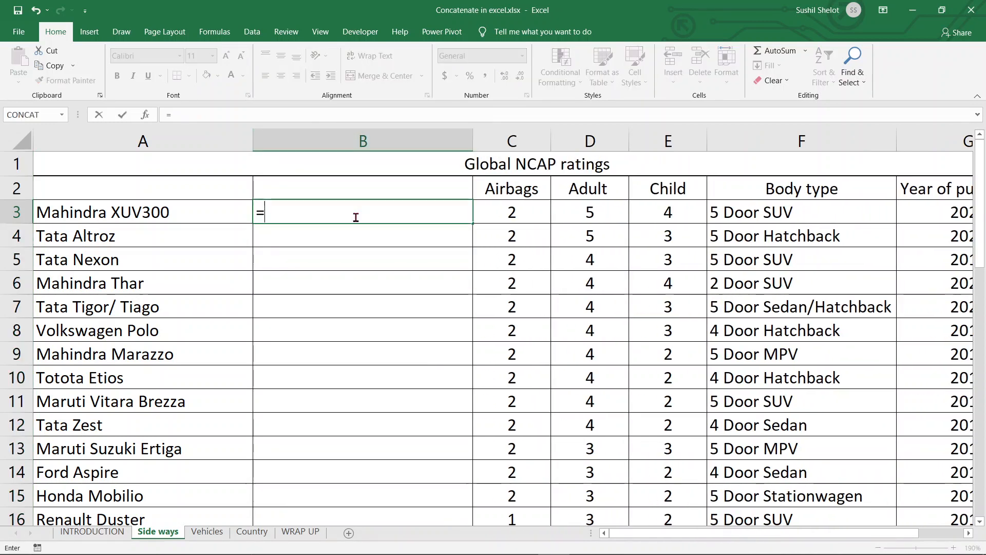
pyautogui.write('concat')
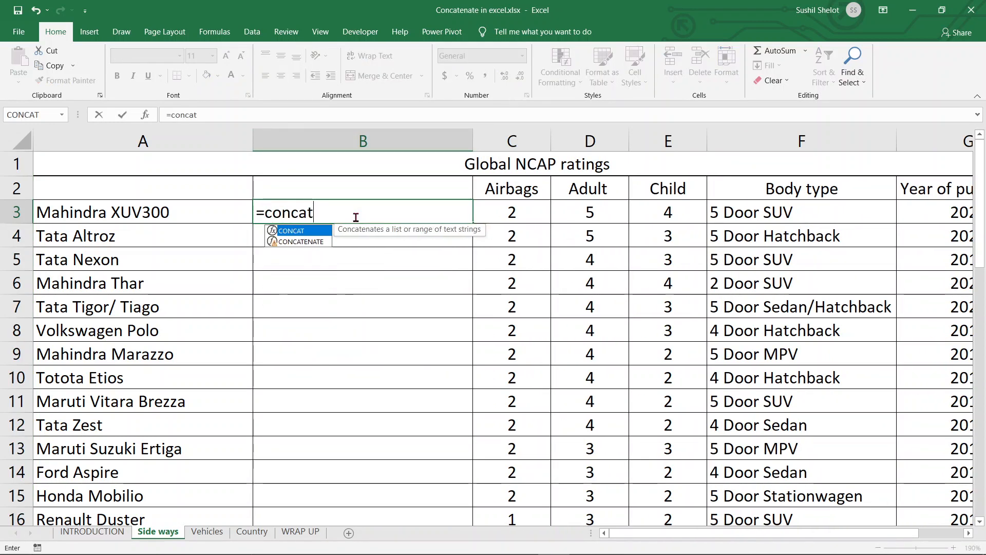
pyautogui.write('(')
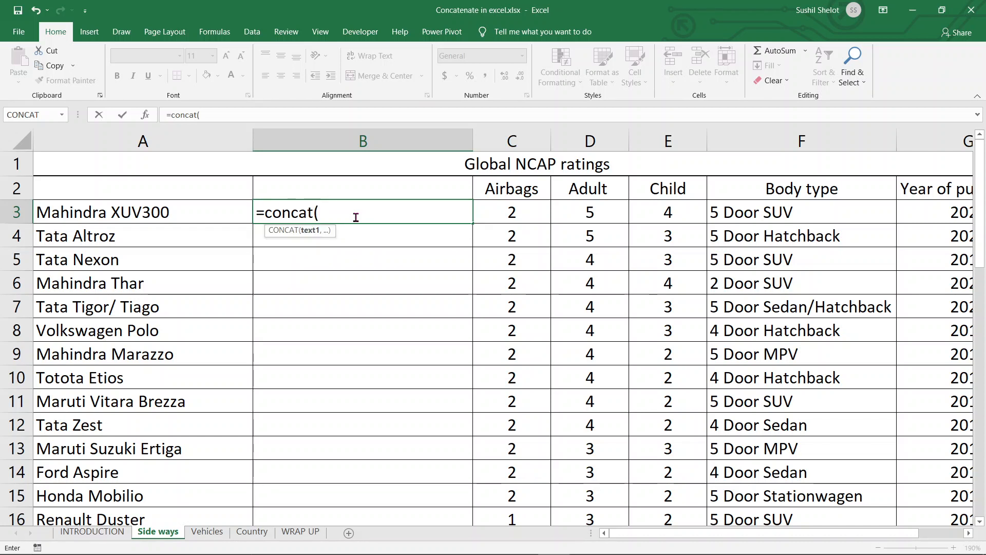
pyautogui.click(172, 212)
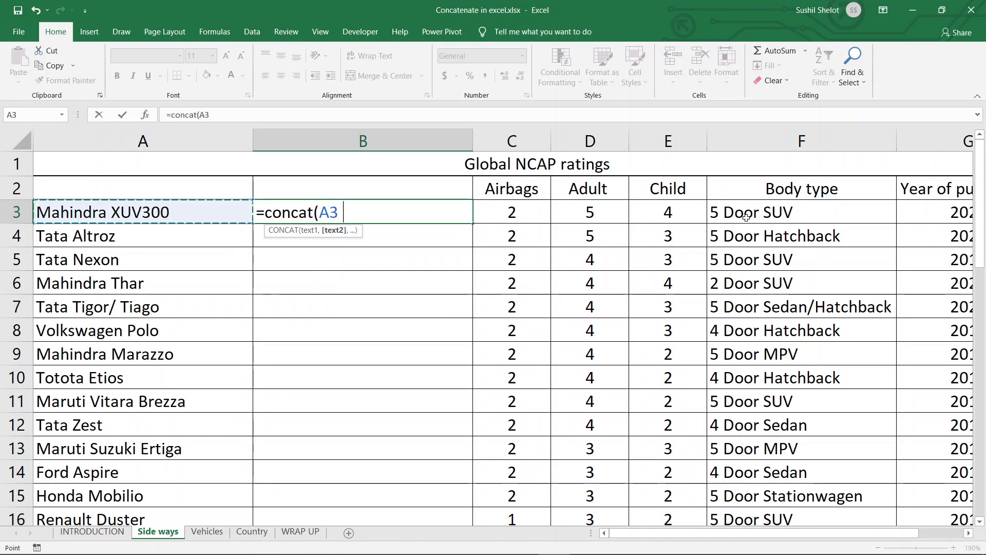
pyautogui.write(',')
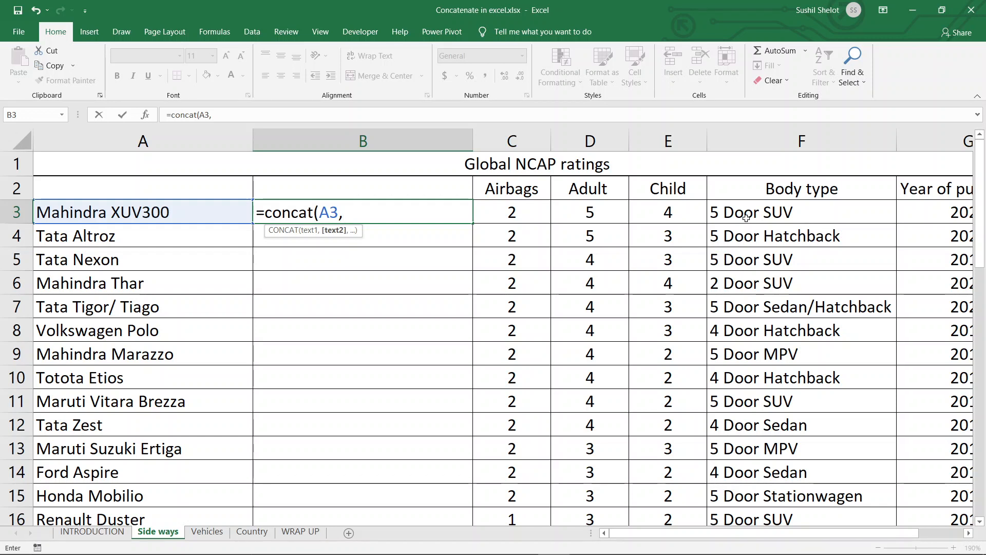
pyautogui.write('"-"')
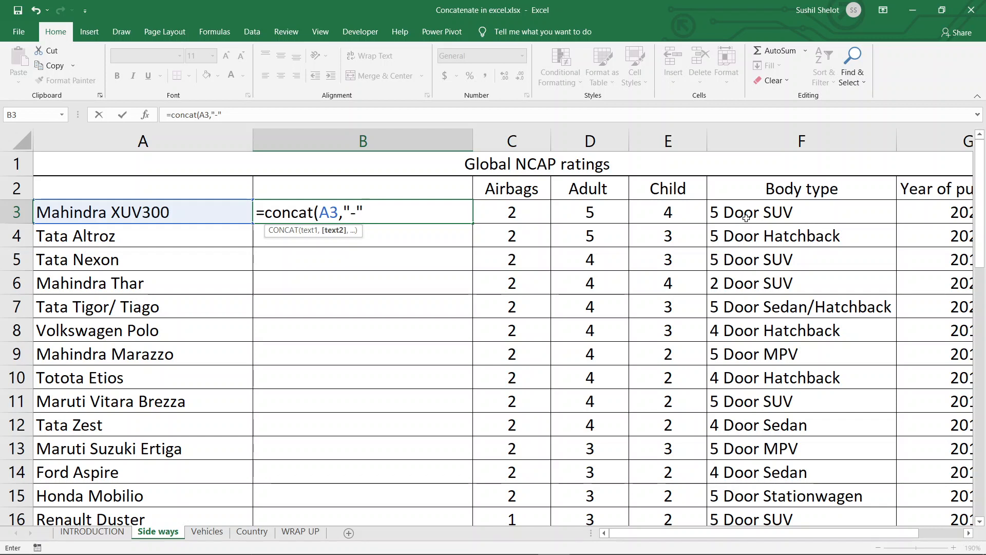
pyautogui.write(',')
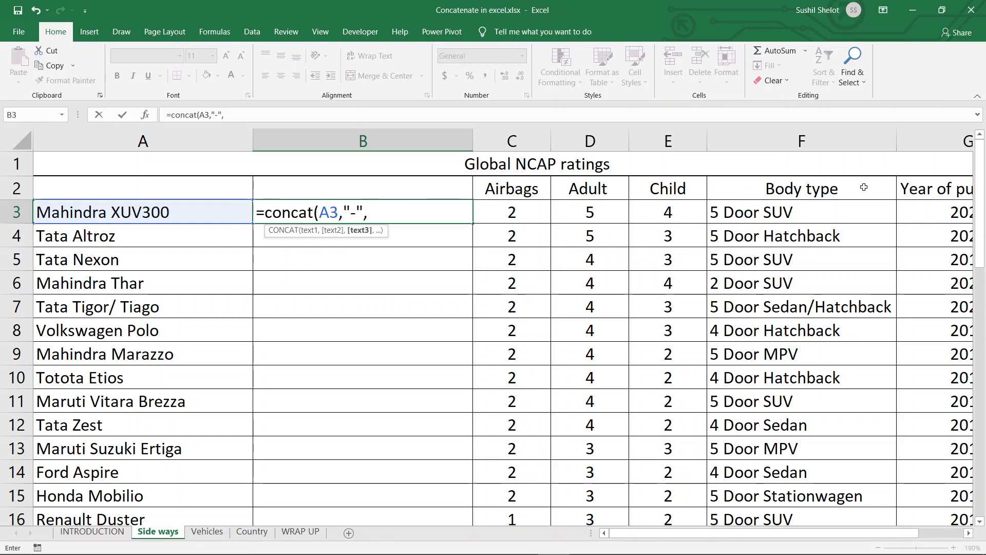
# Complete the B3 formula with the body type, another hyphen and the year, as =CONCAT(A3,"-",F3,"-",G3).
pyautogui.click(791, 212)
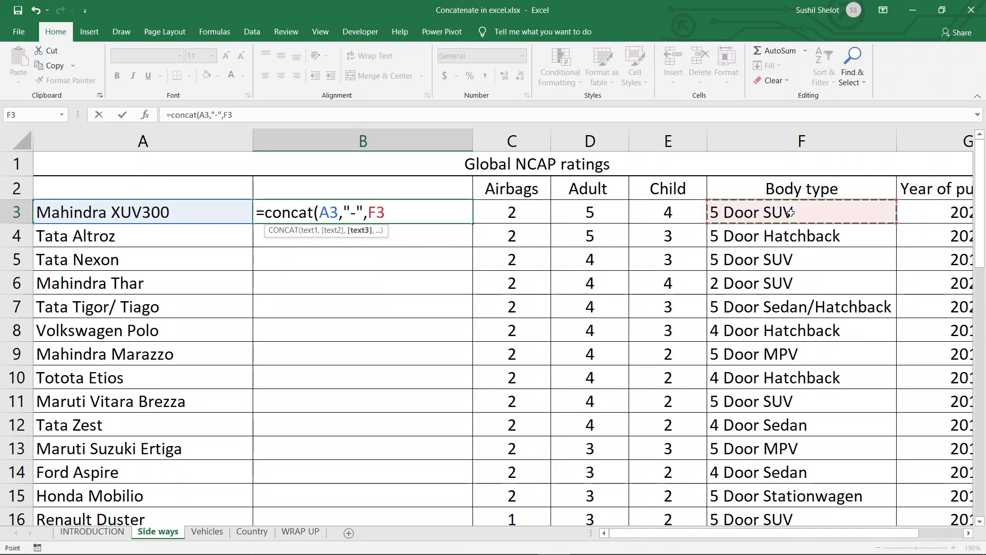
pyautogui.write(',')
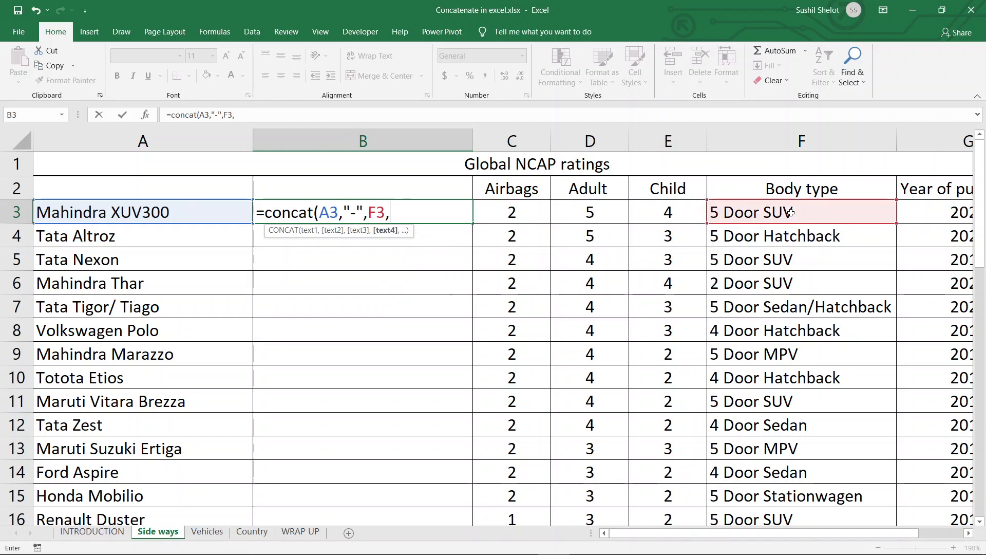
pyautogui.write(':')
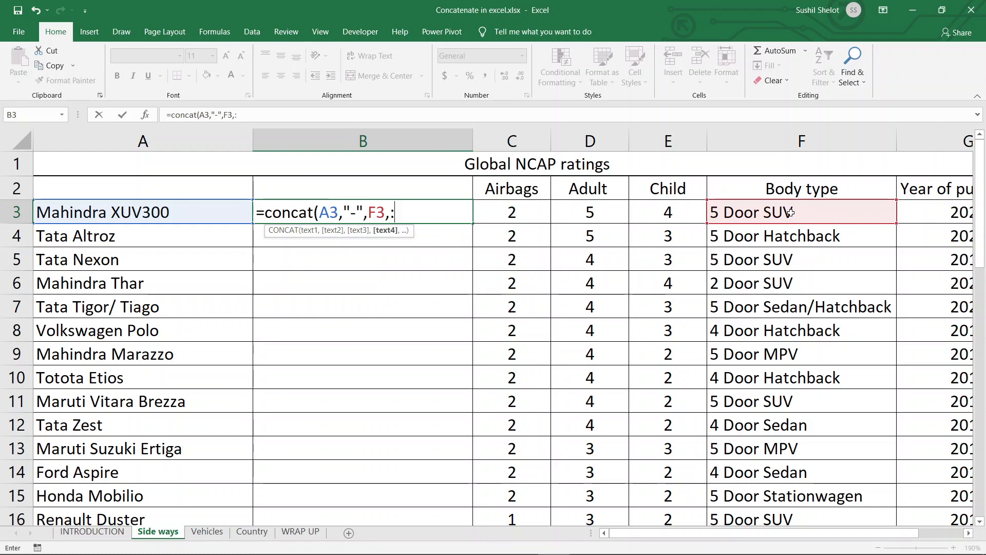
pyautogui.press('BackSpace')
pyautogui.write('"-",')
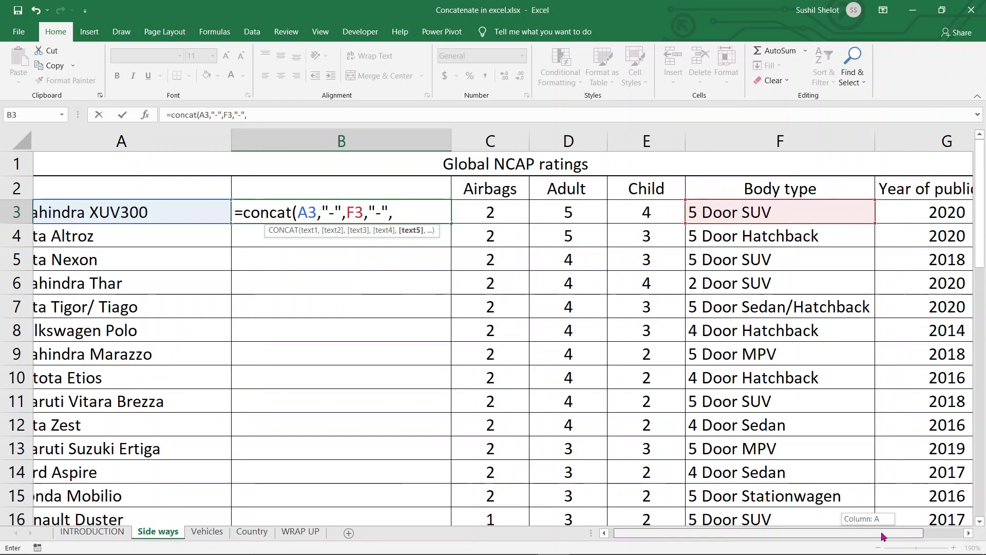
pyautogui.moveTo(872, 532); pyautogui.dragTo(915, 533)
pyautogui.click(754, 216)
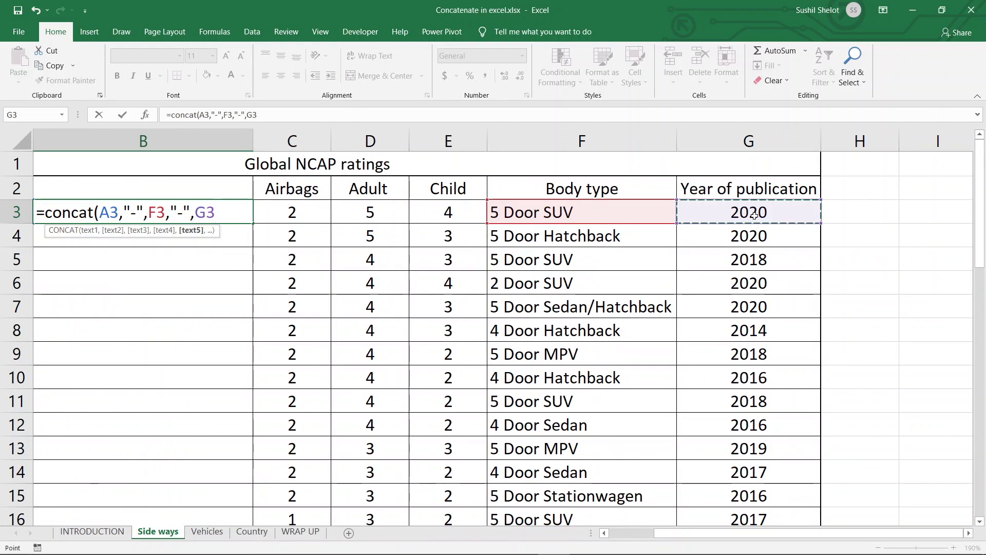
pyautogui.write(')')
pyautogui.press('Return')
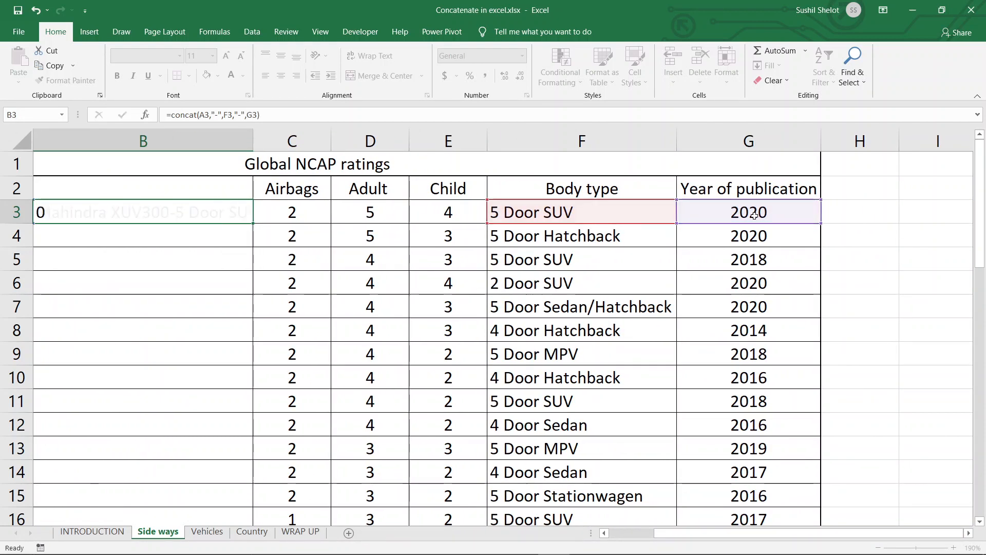
# Fill the CONCAT formula from B3 down to B43, fit column B's width to its contents, and check the filled rows.
pyautogui.doubleClick(253, 136)
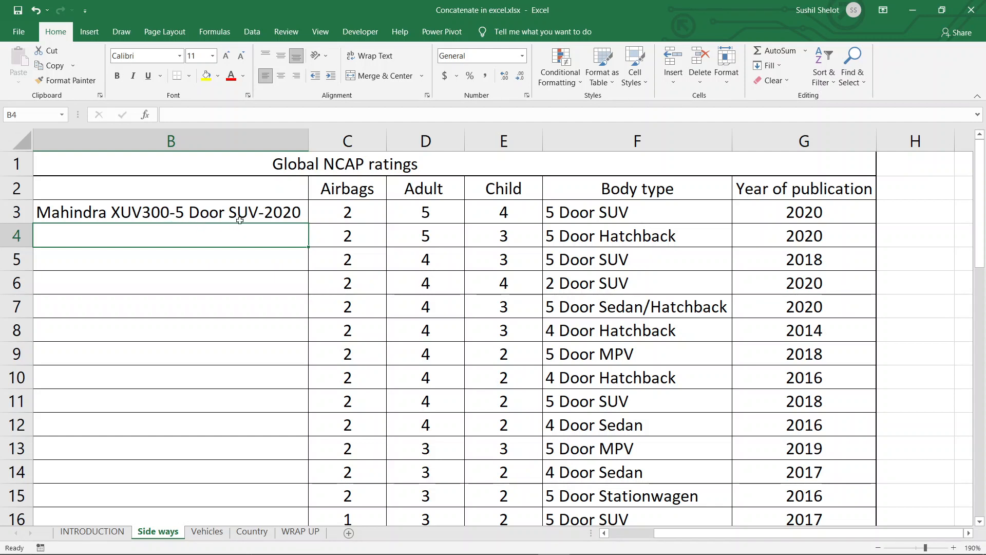
pyautogui.click(297, 218)
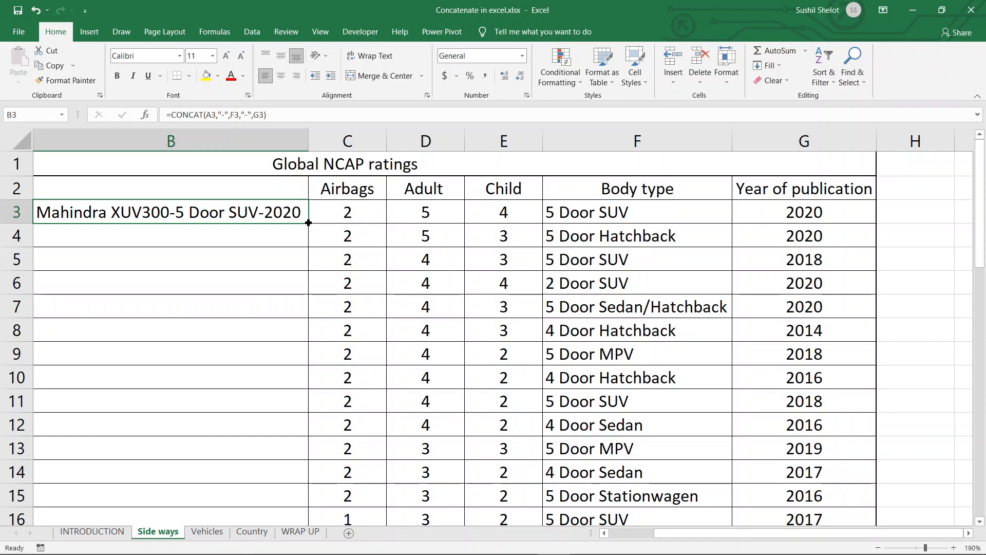
pyautogui.doubleClick(309, 223)
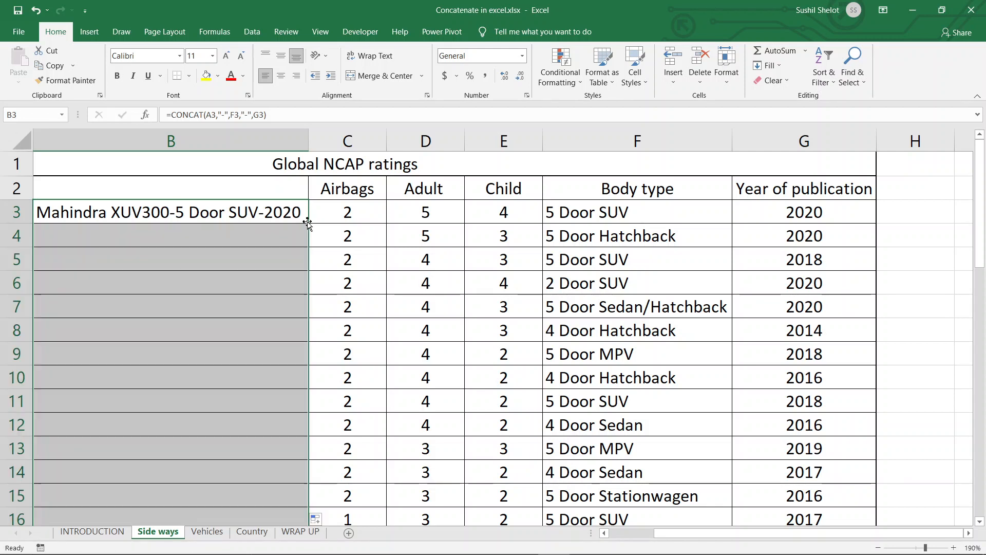
pyautogui.doubleClick(308, 141)
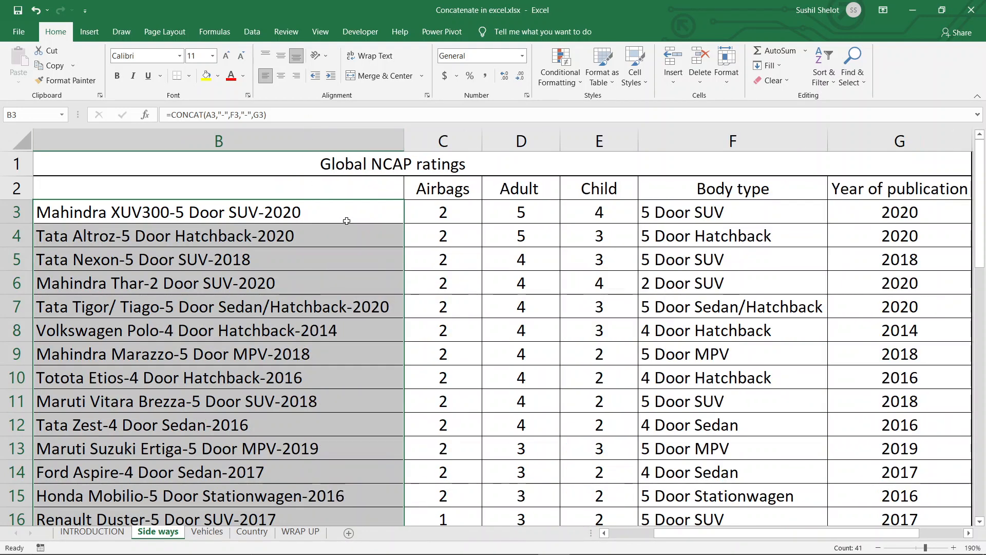
pyautogui.scroll(-5, 346, 220)
pyautogui.scroll(-6, 346, 221)
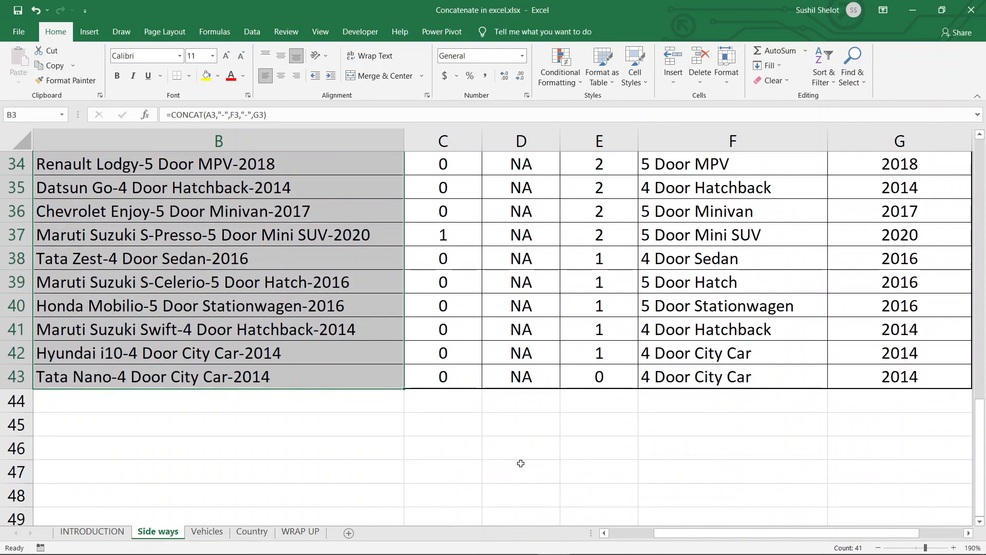
pyautogui.moveTo(674, 534); pyautogui.dragTo(602, 535)
pyautogui.scroll(9, 461, 475)
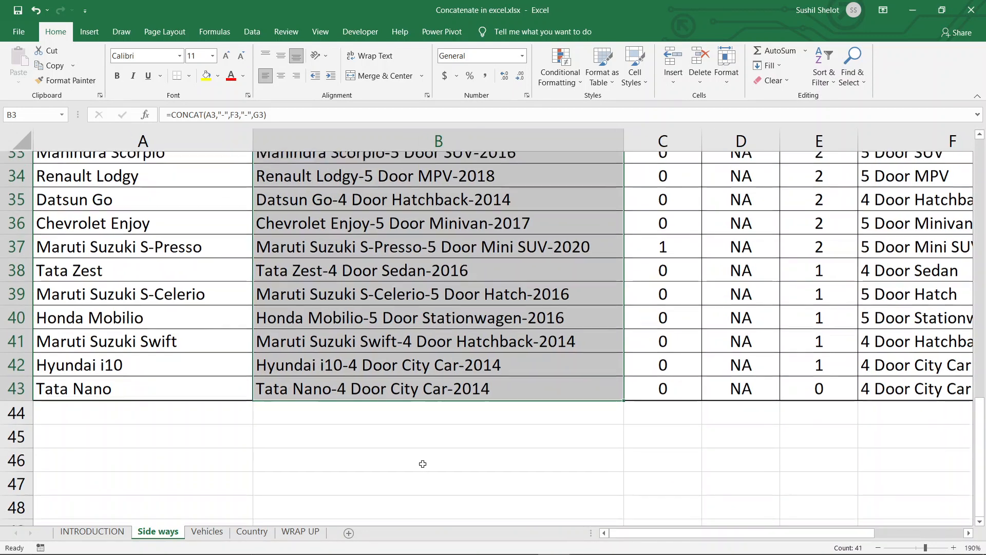
pyautogui.scroll(2, 422, 465)
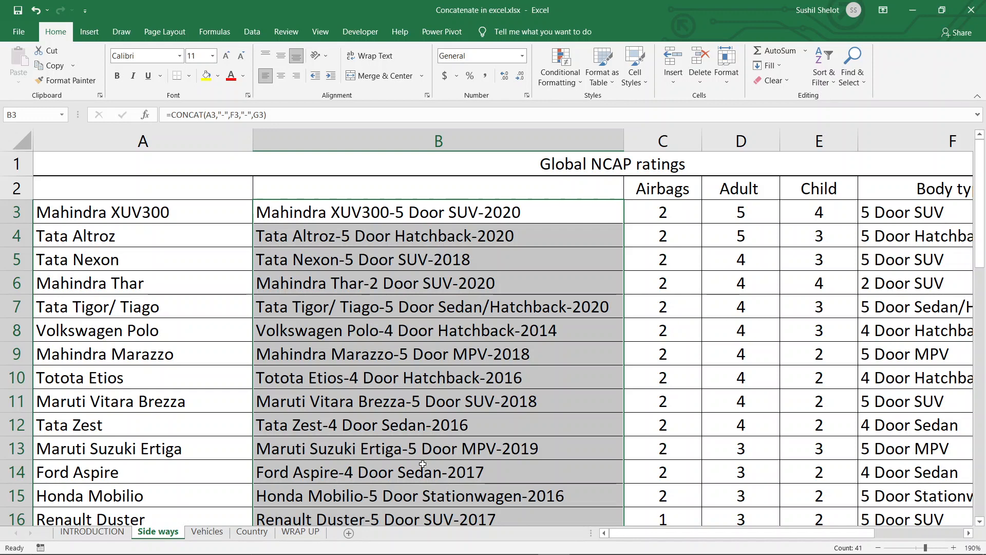
# Hide the source columns: vehicle names in A, Body type in F and Year of publication in G.
pyautogui.click(210, 146)
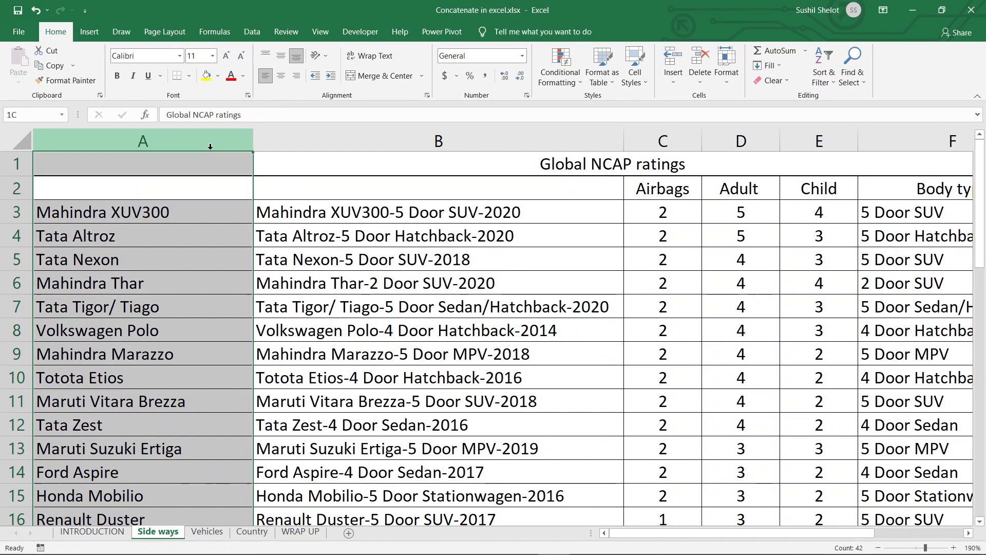
pyautogui.moveTo(692, 537); pyautogui.dragTo(755, 536)
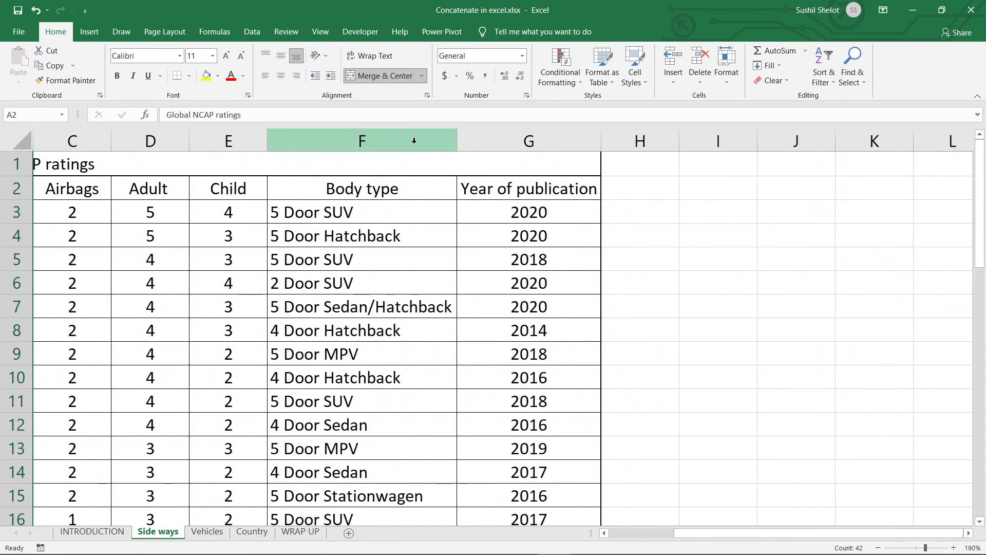
pyautogui.moveTo(414, 140); pyautogui.dragTo(516, 143)
pyautogui.rightClick(524, 144)
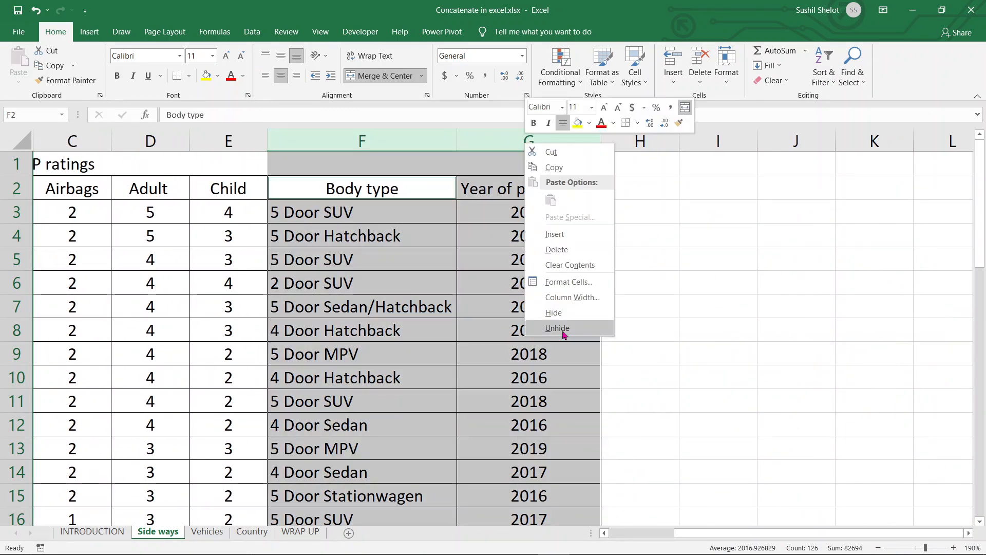
pyautogui.click(555, 312)
pyautogui.moveTo(789, 536); pyautogui.dragTo(501, 520)
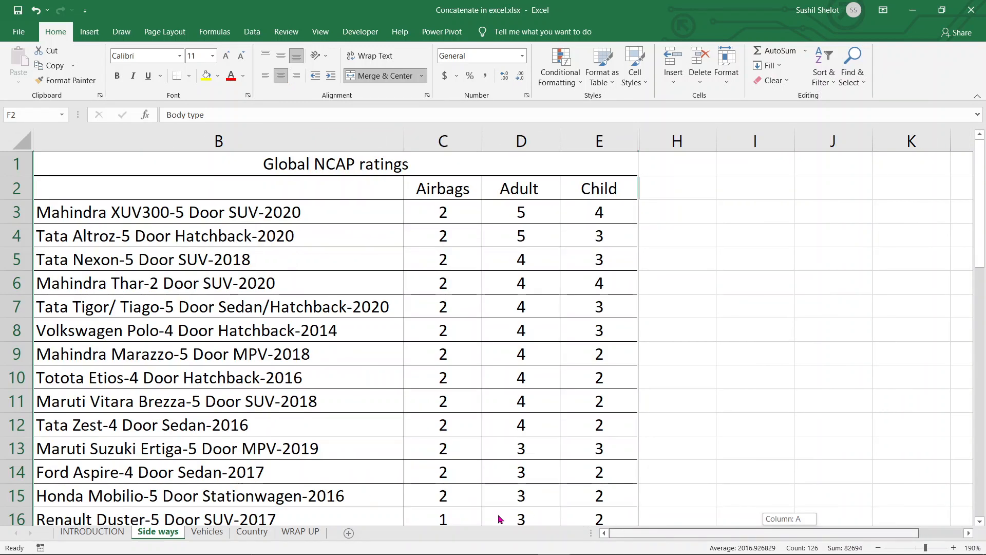
pyautogui.click(267, 186)
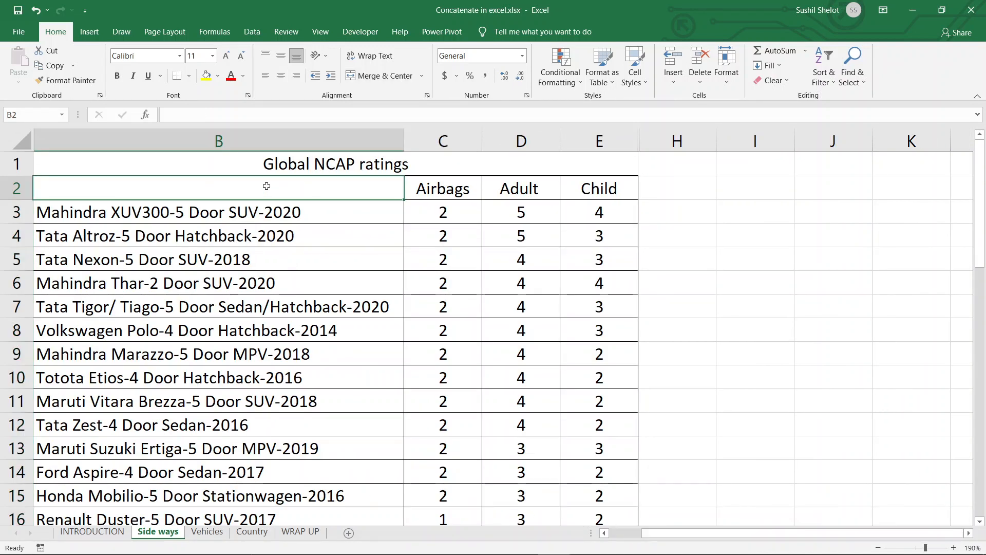
# Enter the heading Vehicle in B2 above the joined vehicle descriptions.
pyautogui.write('Vehi')
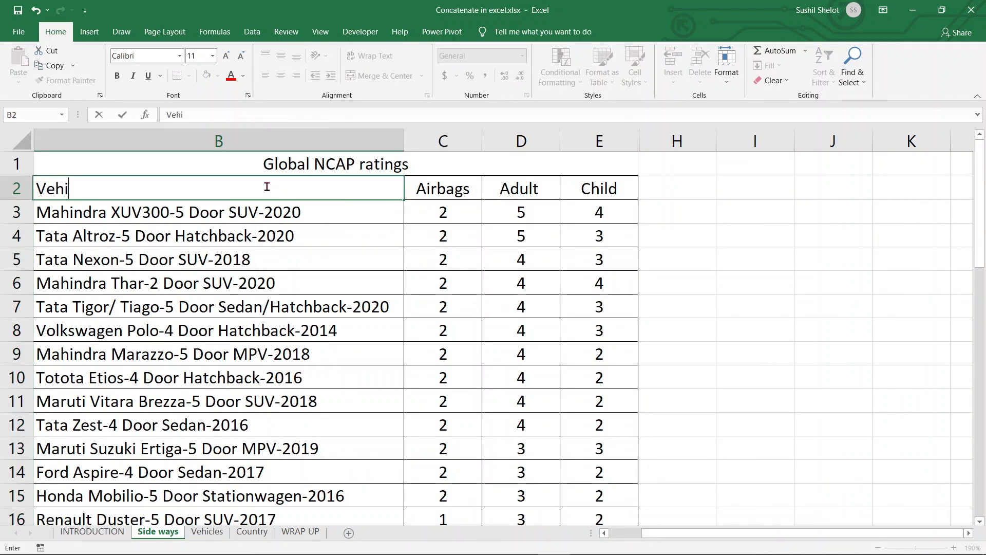
pyautogui.write('cle')
pyautogui.press('Return')
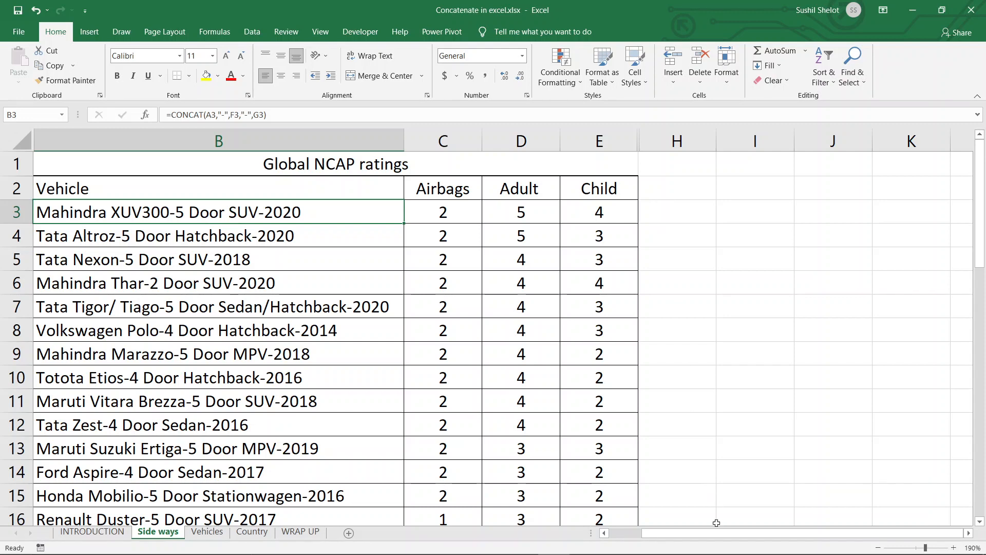
# Unhide all hidden columns of the Side ways sheet and select B3 to check its CONCAT formula.
pyautogui.click(21, 140)
pyautogui.rightClick(86, 141)
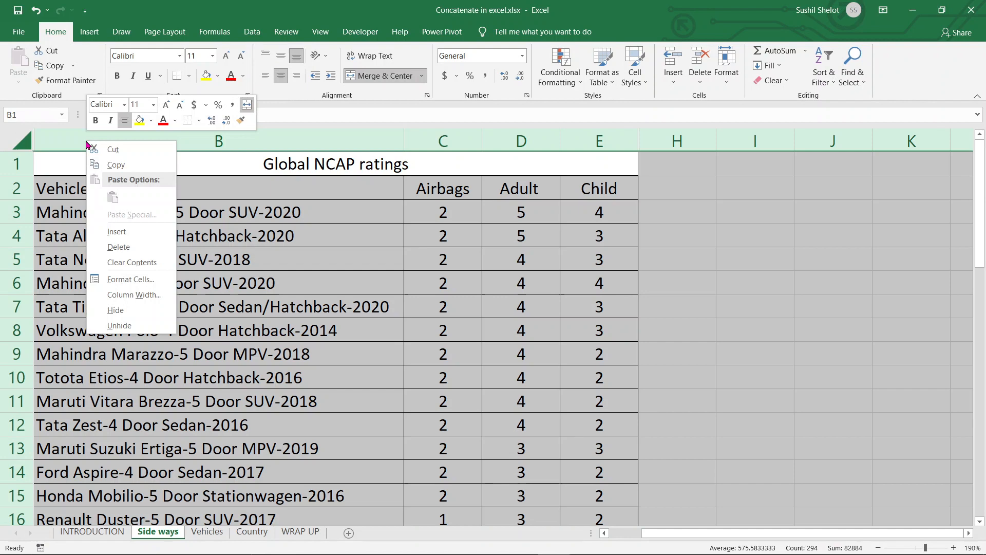
pyautogui.click(149, 330)
pyautogui.moveTo(691, 533)
pyautogui.mouseDown()
pyautogui.moveTo(777, 541)
pyautogui.moveTo(701, 539)
pyautogui.mouseUp()
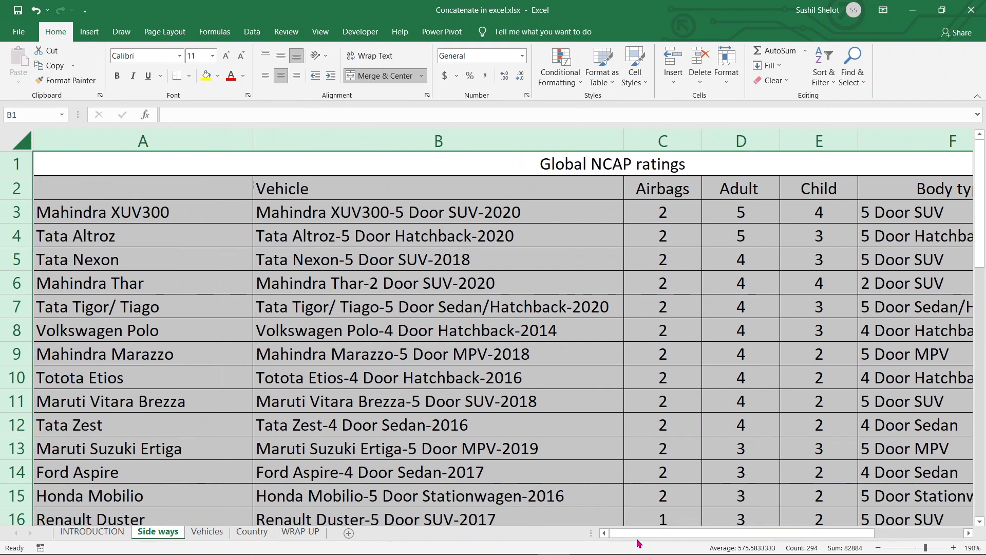
pyautogui.click(413, 212)
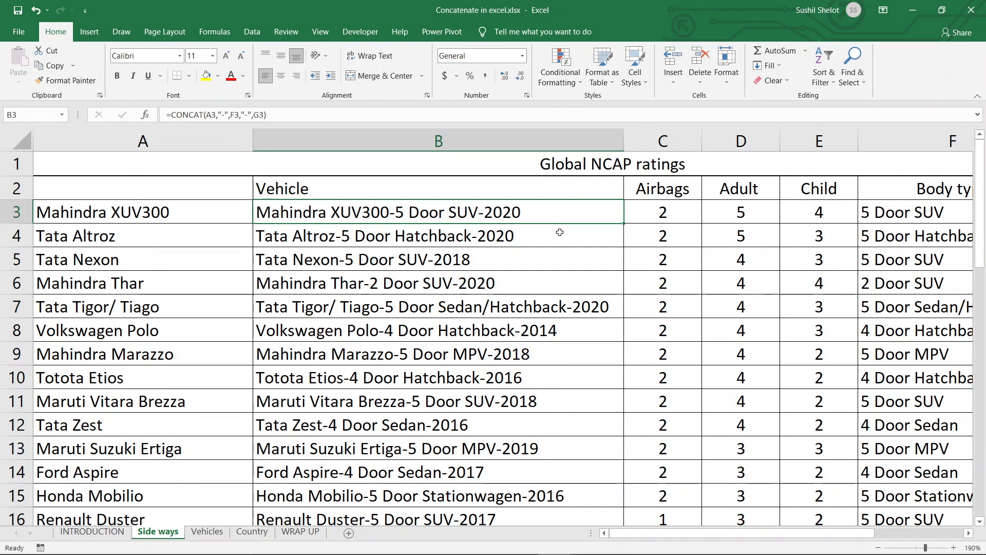
# Insert a blank column between the vehicle names in A and the joined Vehicle column.
pyautogui.click(339, 140)
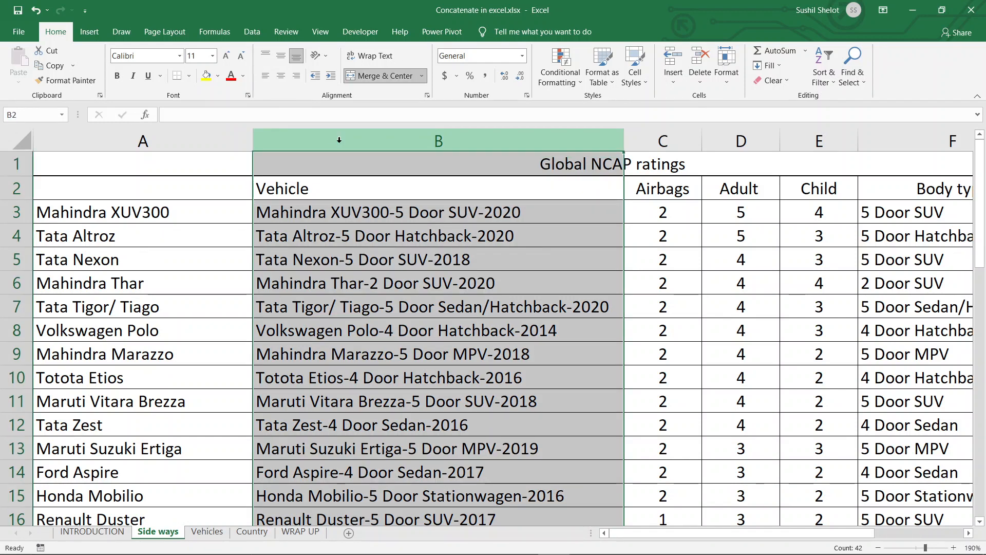
pyautogui.rightClick(339, 140)
pyautogui.click(374, 232)
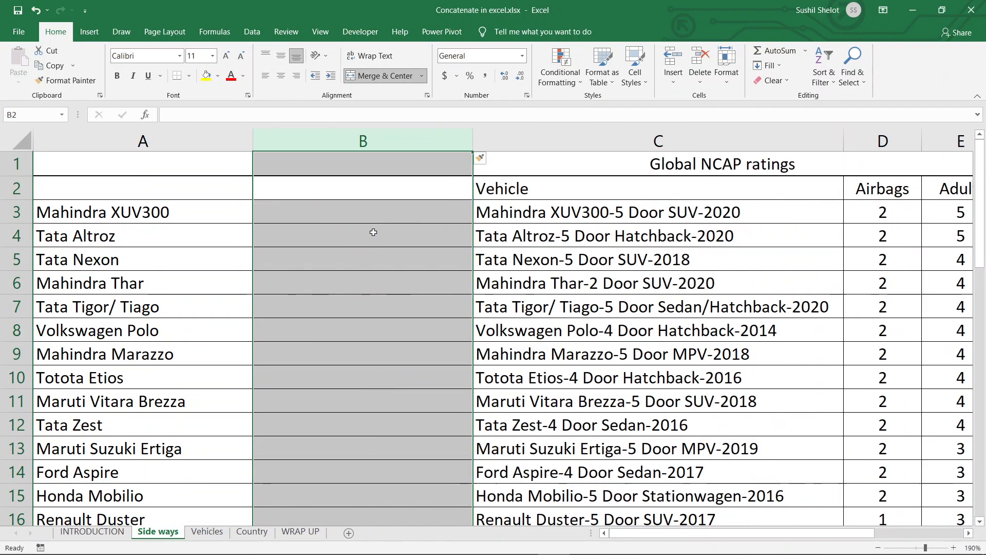
# Start an ampersand formula in B3 with the vehicle name and a hyphen separator, as =A3&"-"&.
pyautogui.click(341, 213)
pyautogui.write('=')
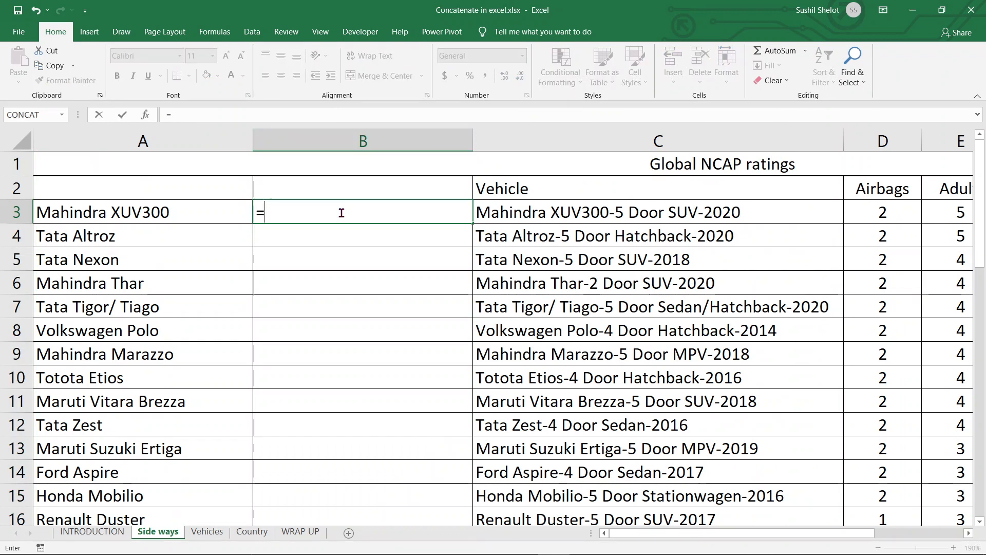
pyautogui.click(175, 204)
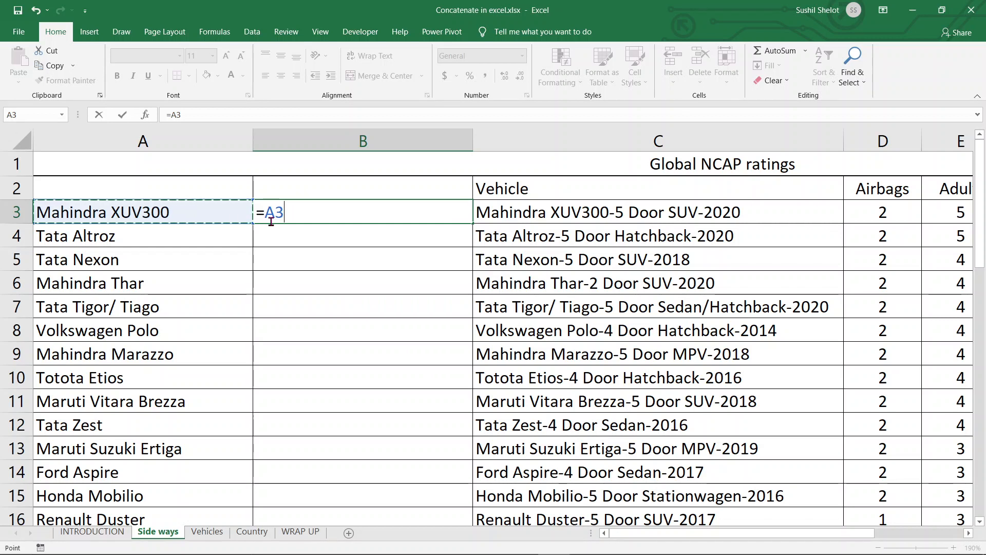
pyautogui.write('&')
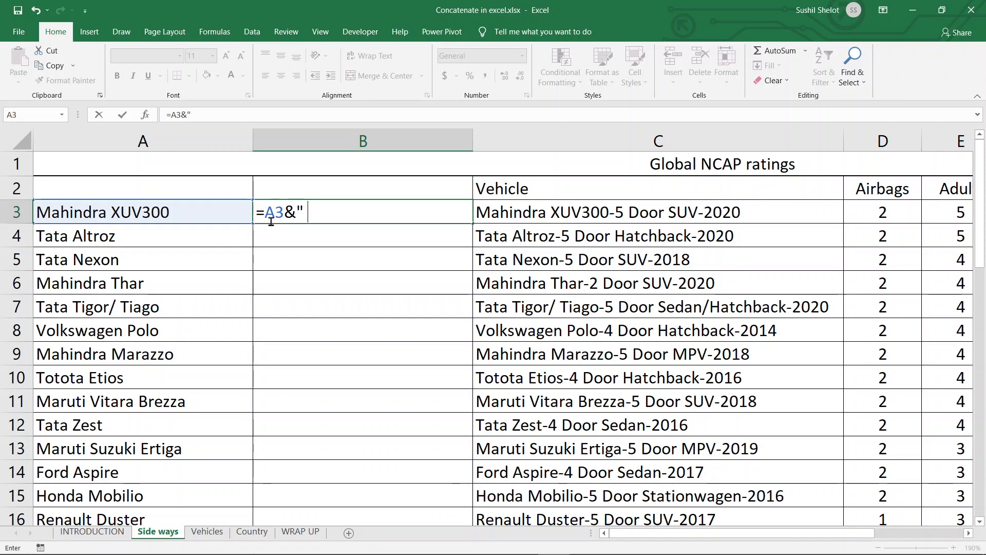
pyautogui.write('"')
pyautogui.press('BackSpace')
pyautogui.press('BackSpace')
pyautogui.write('-"&')
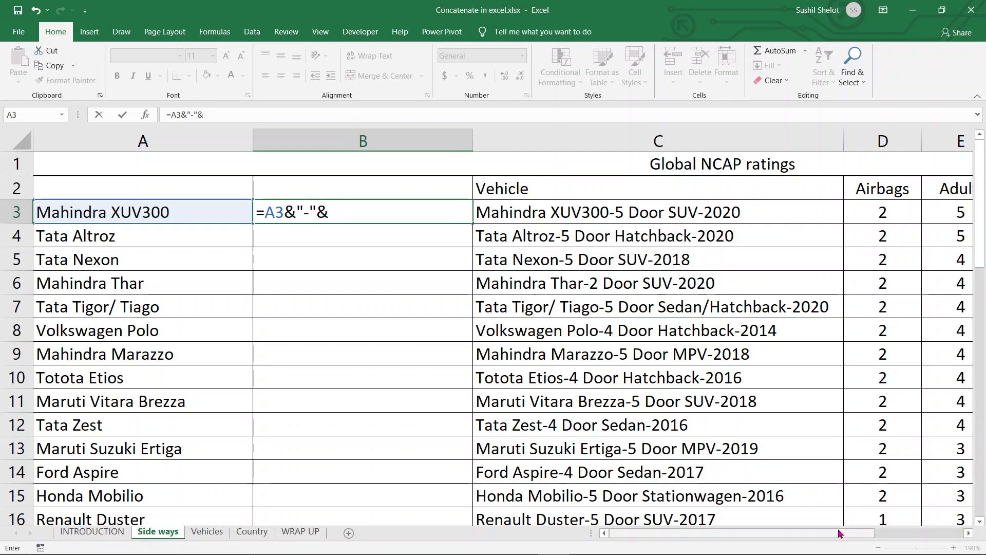
# Extend the B3 formula with the body type in G3 and an underscore separator, as =A3&"-"&G3&"_"&.
pyautogui.moveTo(840, 536); pyautogui.dragTo(885, 536)
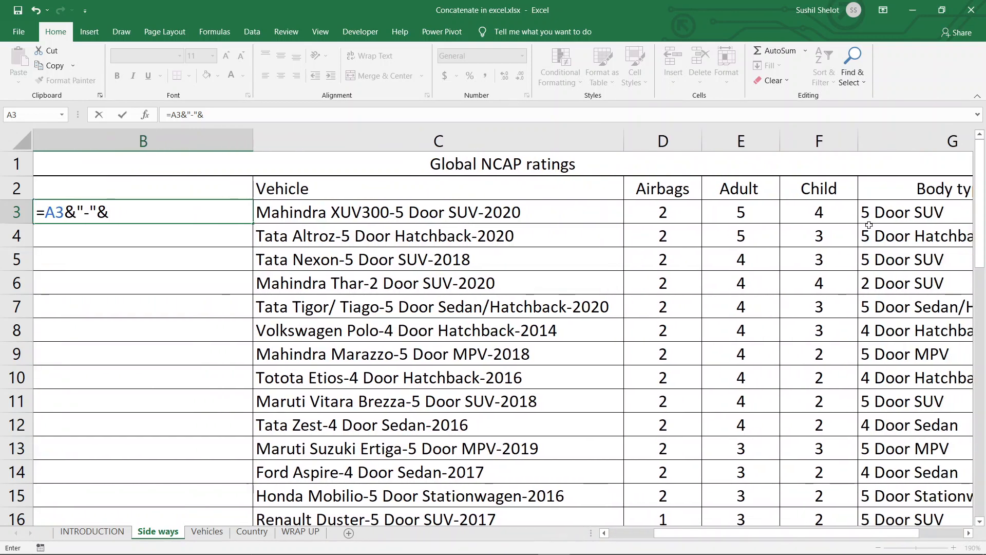
pyautogui.click(877, 218)
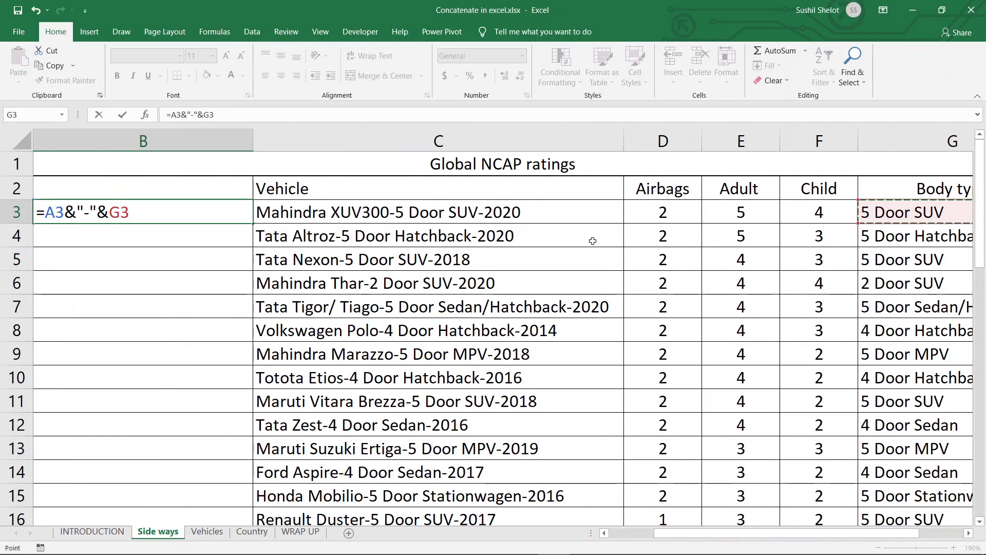
pyautogui.write('&')
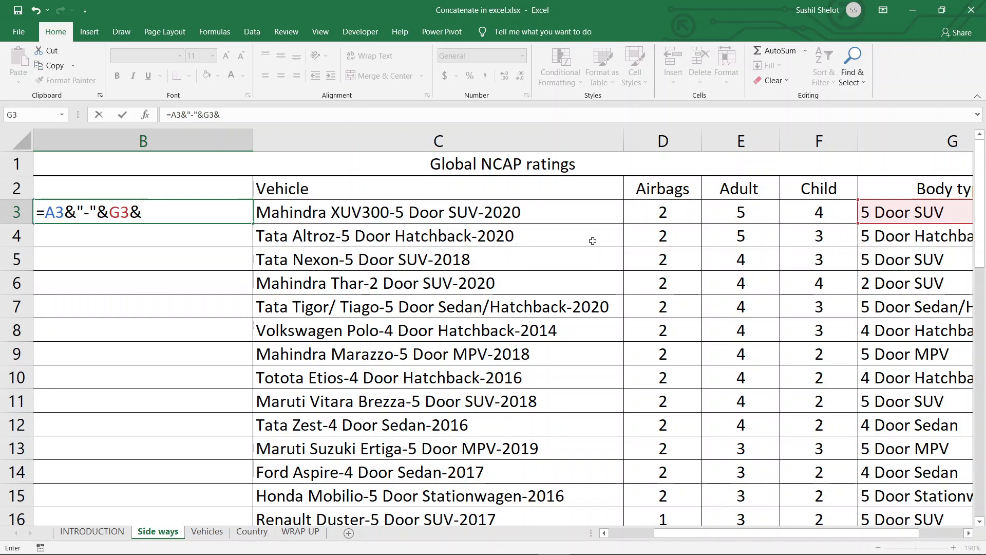
pyautogui.write('"')
pyautogui.write('."')
pyautogui.press('BackSpace')
pyautogui.press('BackSpace')
pyautogui.write('_"&')
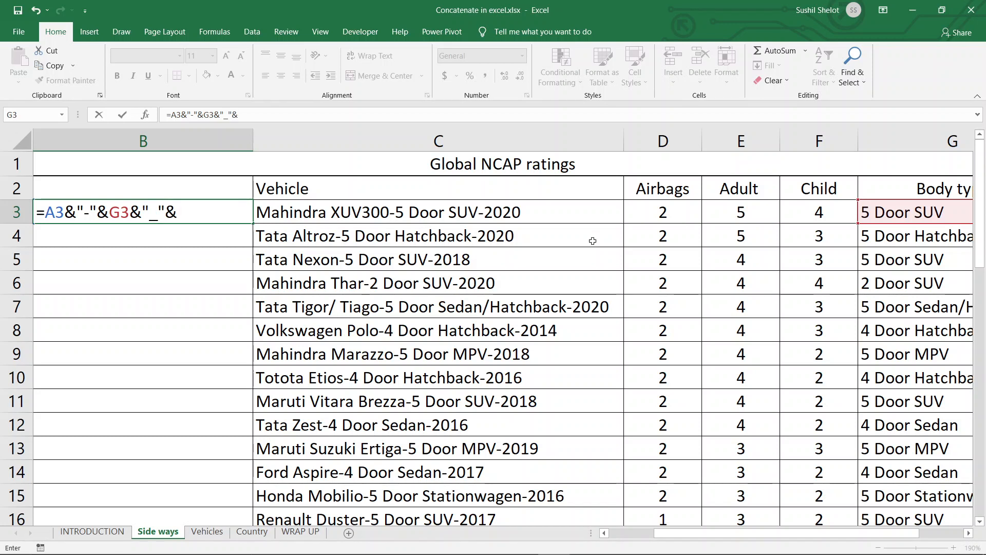
# Complete the B3 formula with the year of publication, as =A3&"-"&G3&"_"&H3, and fit column B to its contents.
pyautogui.moveTo(767, 533); pyautogui.dragTo(812, 540)
pyautogui.click(891, 219)
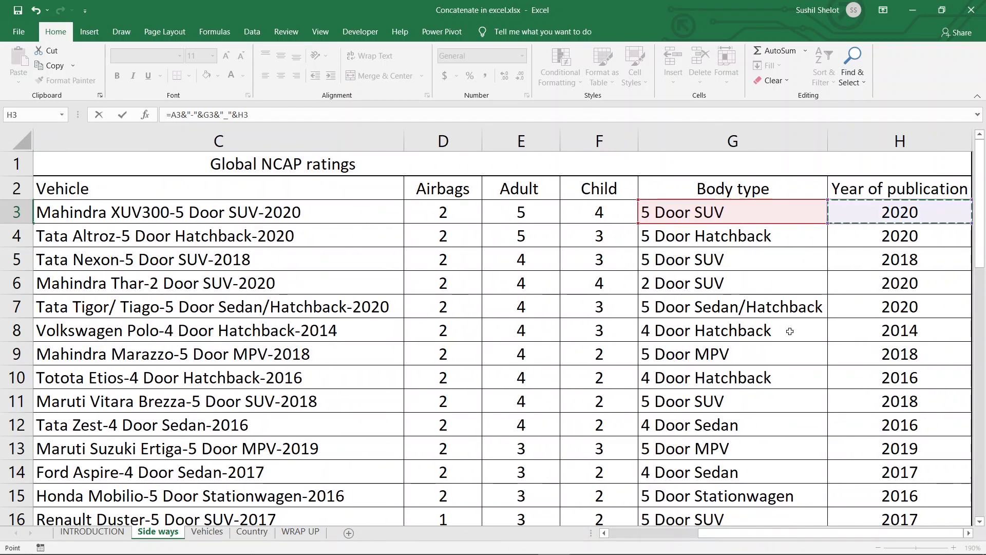
pyautogui.moveTo(755, 534); pyautogui.dragTo(593, 542)
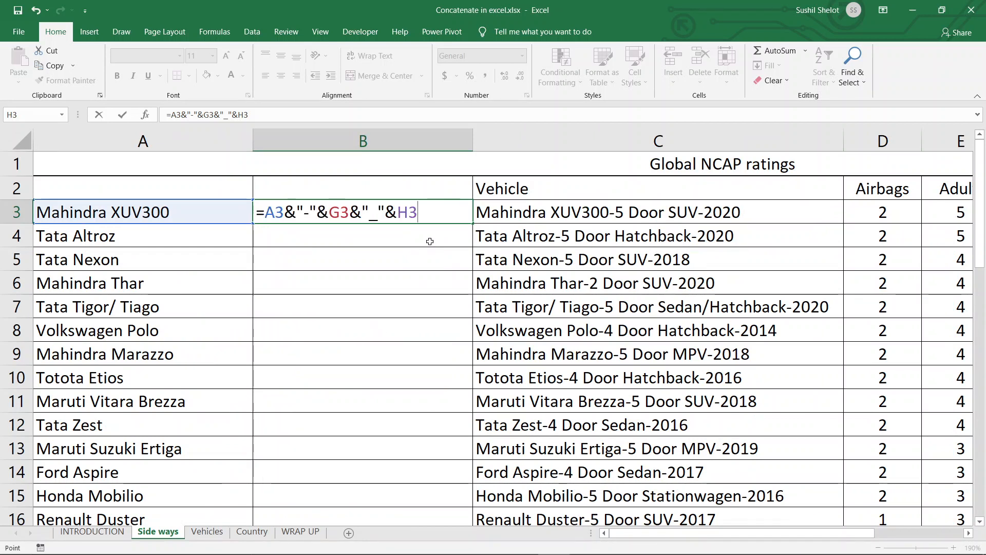
pyautogui.press('Return')
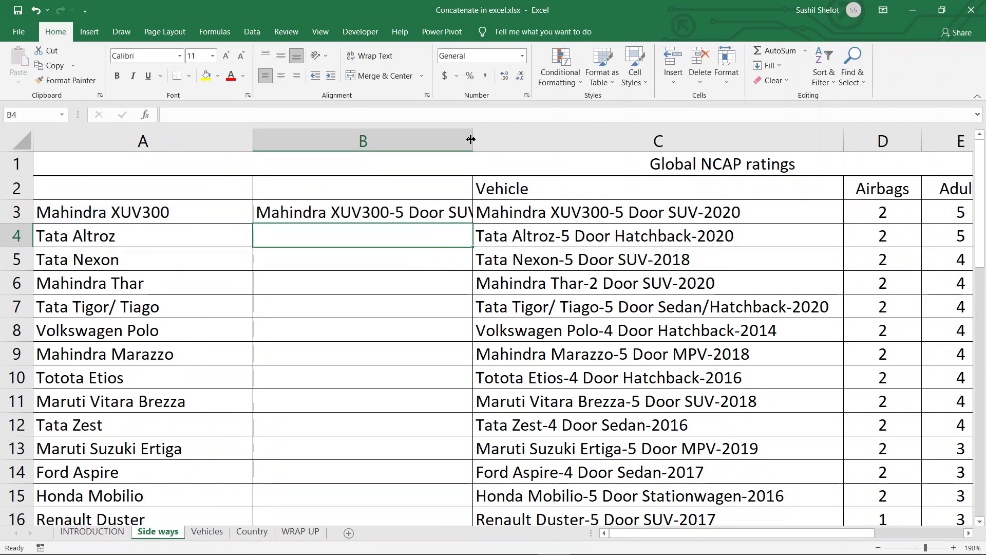
pyautogui.doubleClick(471, 139)
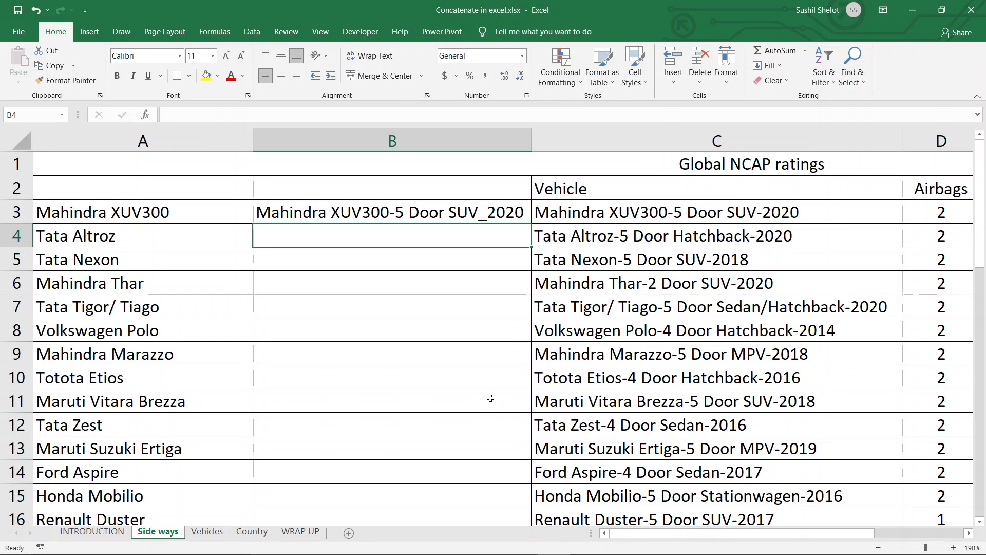
# Fill the ampersand formula from B3 down to B43 and refit column B's width to the longest filled entry.
pyautogui.click(520, 211)
pyautogui.hotkey('ctrl', 'c')
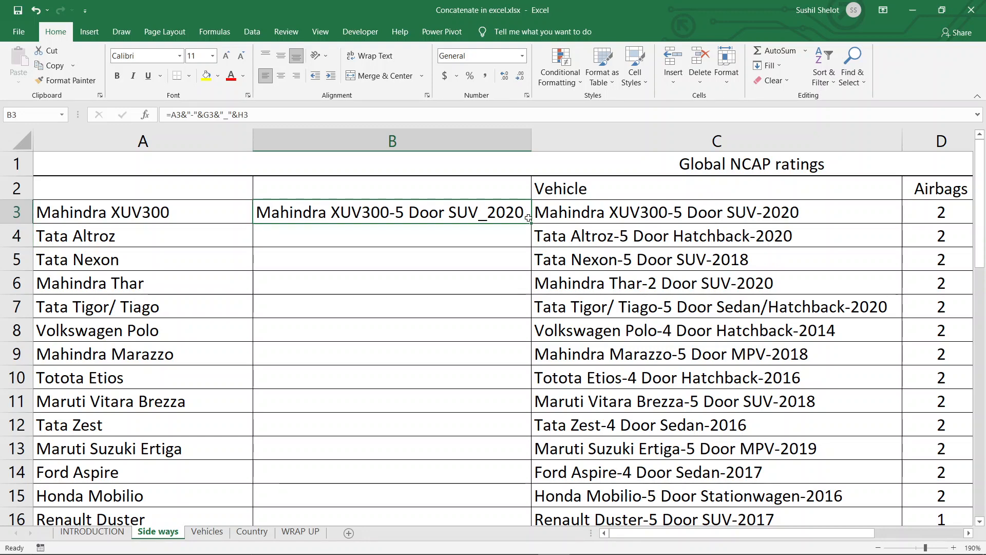
pyautogui.doubleClick(528, 218)
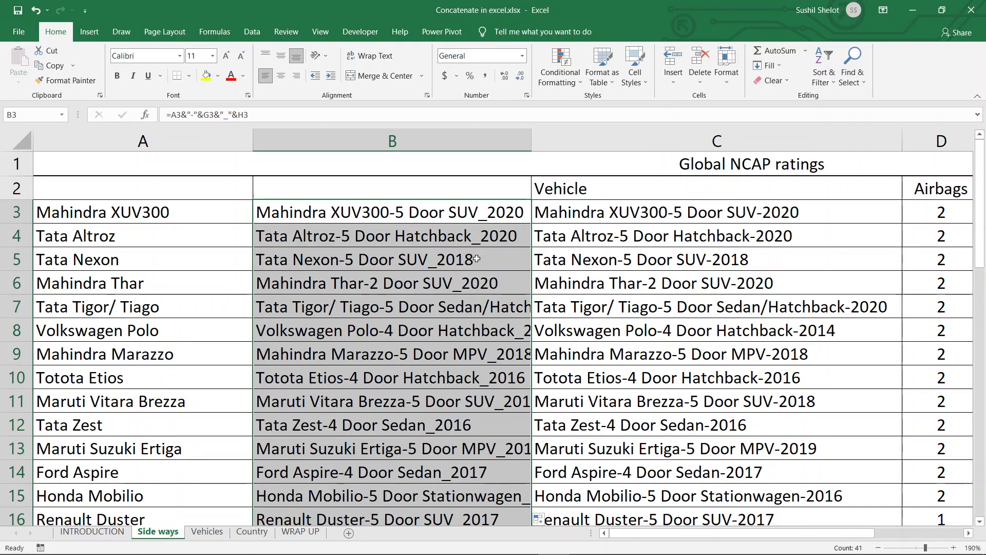
pyautogui.scroll(-3, 477, 259)
pyautogui.scroll(3, 477, 258)
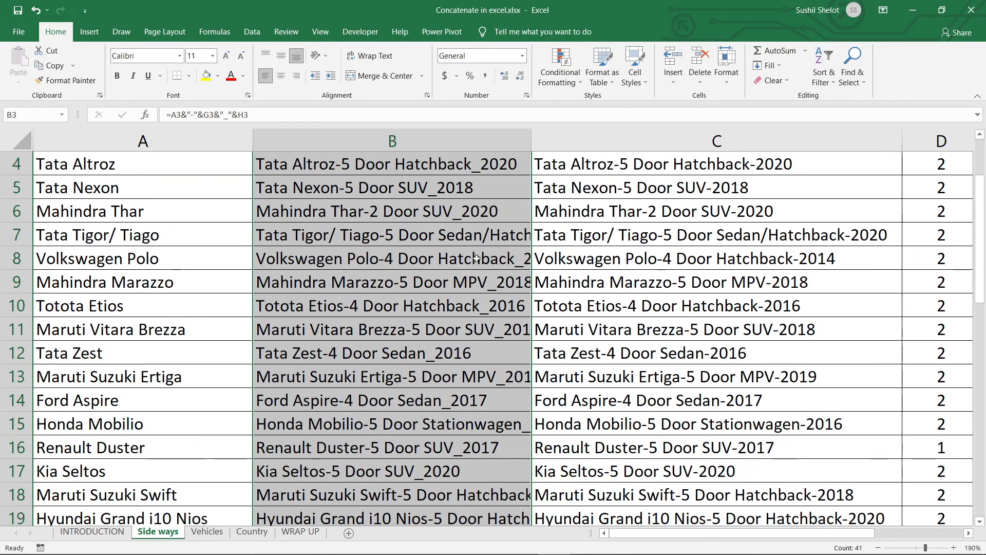
pyautogui.doubleClick(531, 138)
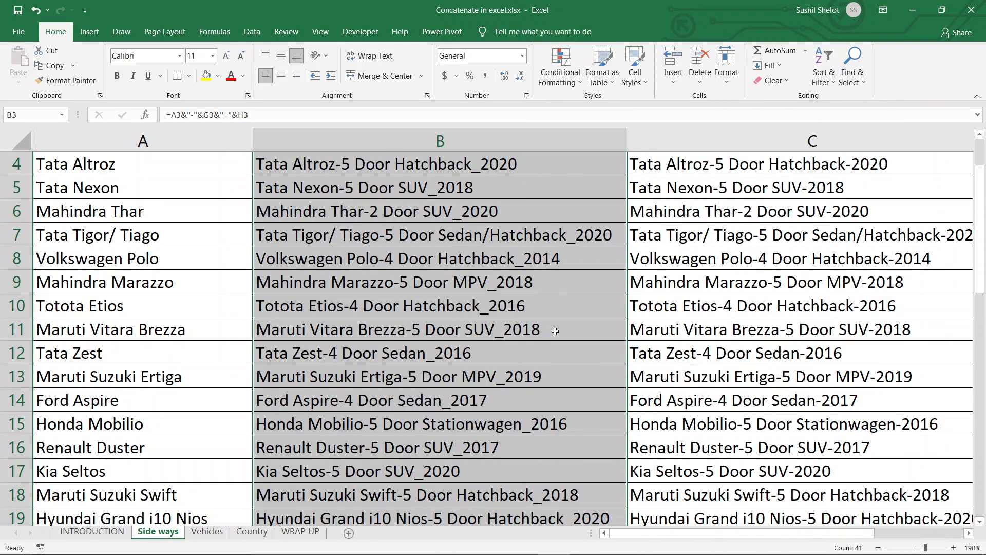
pyautogui.scroll(1, 553, 326)
pyautogui.click(534, 211)
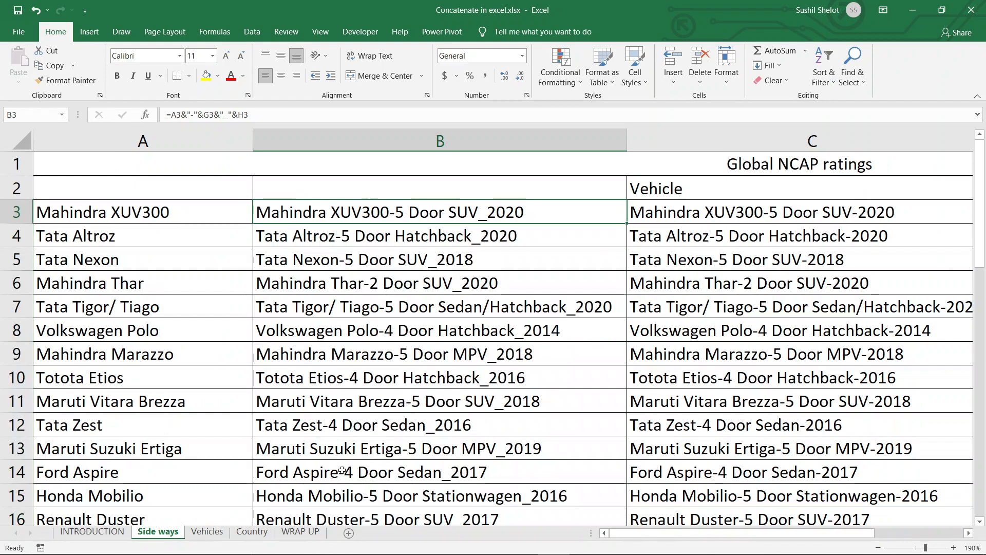
# Switch to the Vehicles sheet and compare the Tata models in the source list with the Tata row of the end result table.
pyautogui.click(207, 532)
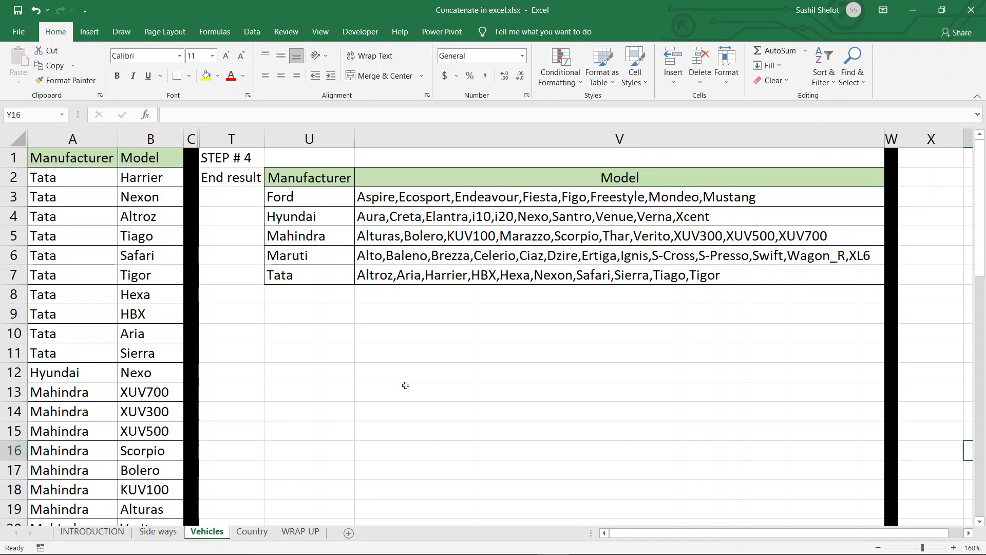
pyautogui.moveTo(83, 179); pyautogui.dragTo(91, 351)
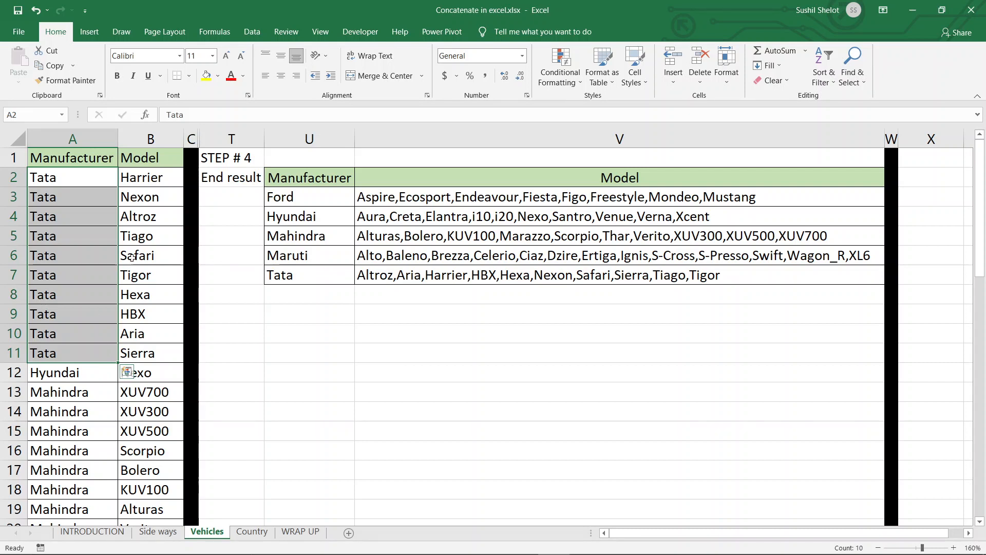
pyautogui.moveTo(142, 178); pyautogui.dragTo(147, 362)
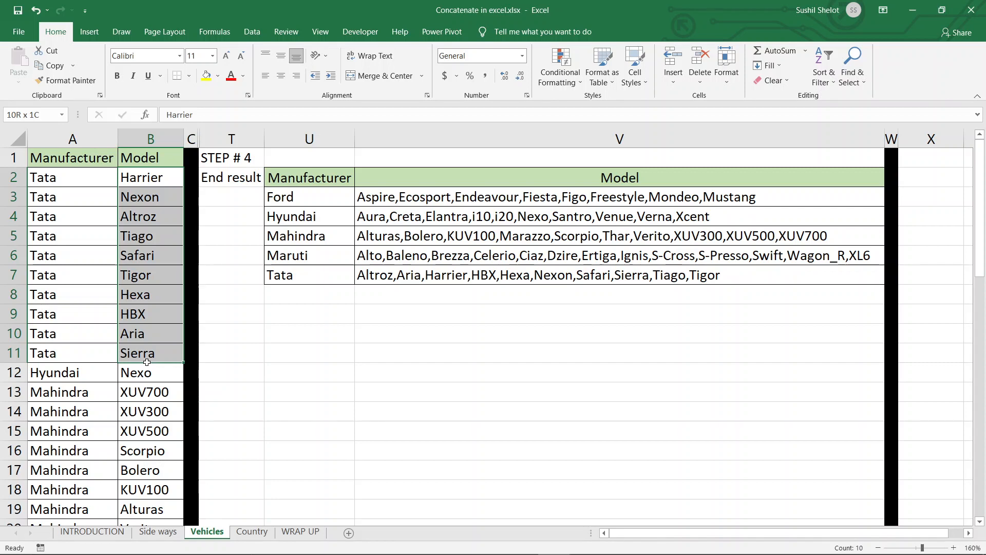
pyautogui.moveTo(147, 362); pyautogui.dragTo(147, 365)
pyautogui.click(313, 275)
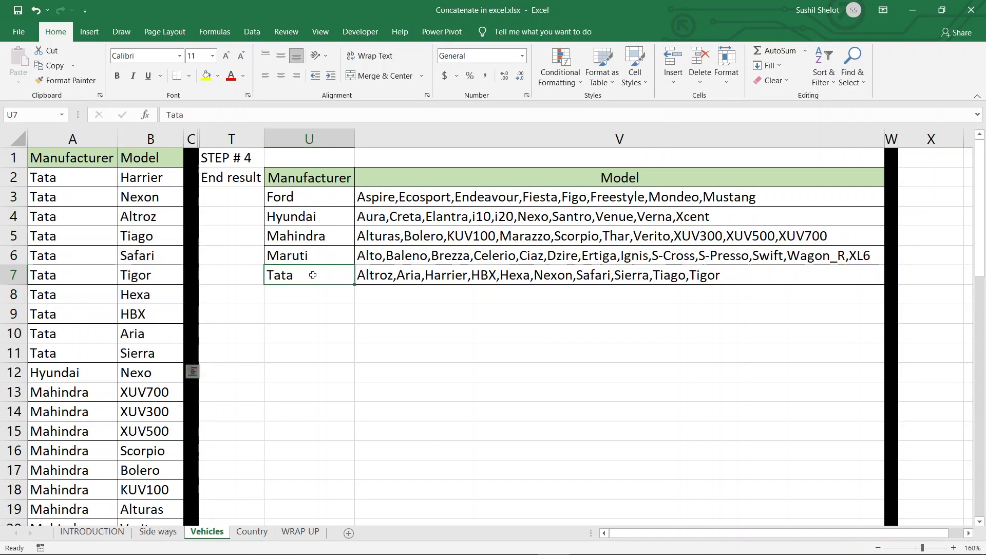
pyautogui.click(385, 275)
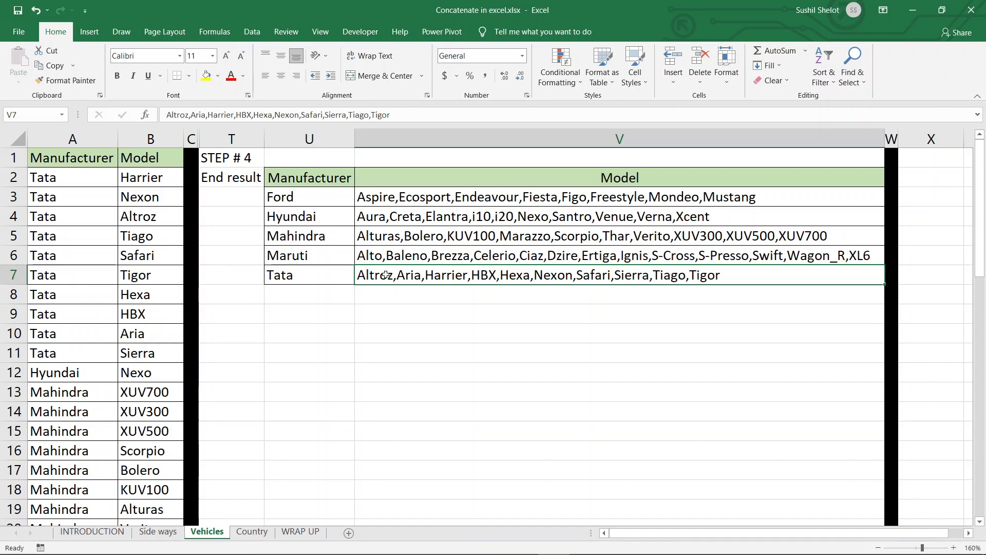
# Unhide the columns between C and T that hold the intermediate steps on the Vehicles sheet.
pyautogui.moveTo(150, 139); pyautogui.dragTo(222, 141)
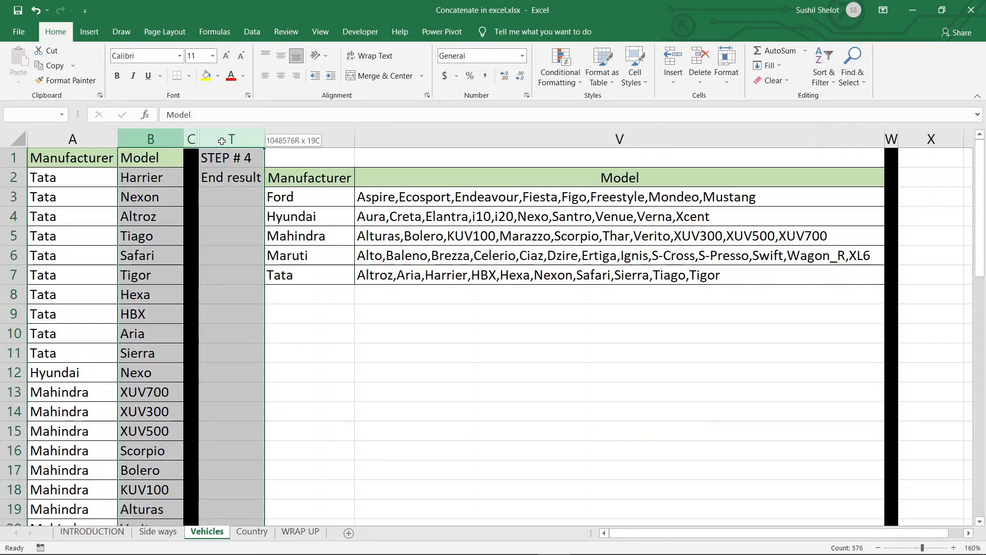
pyautogui.rightClick(222, 141)
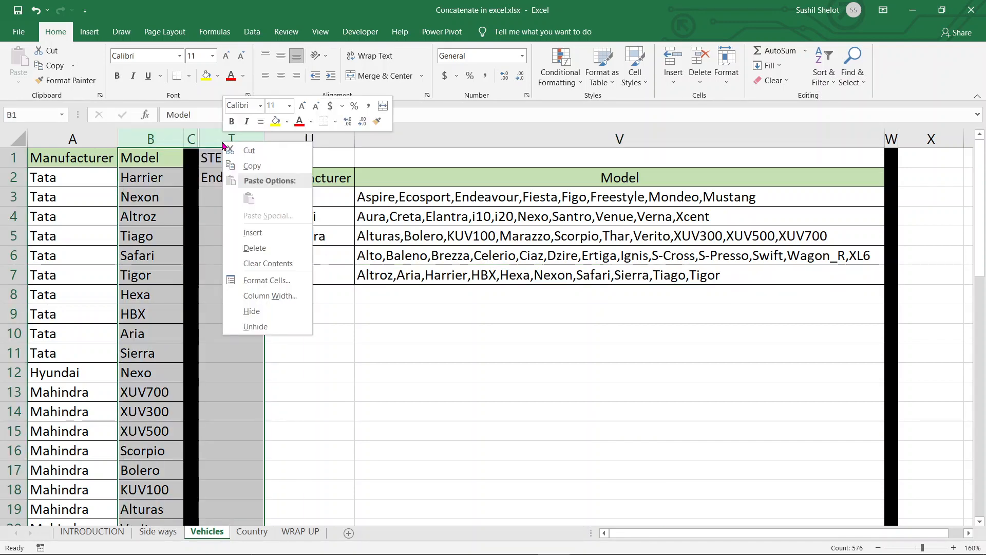
pyautogui.click(256, 327)
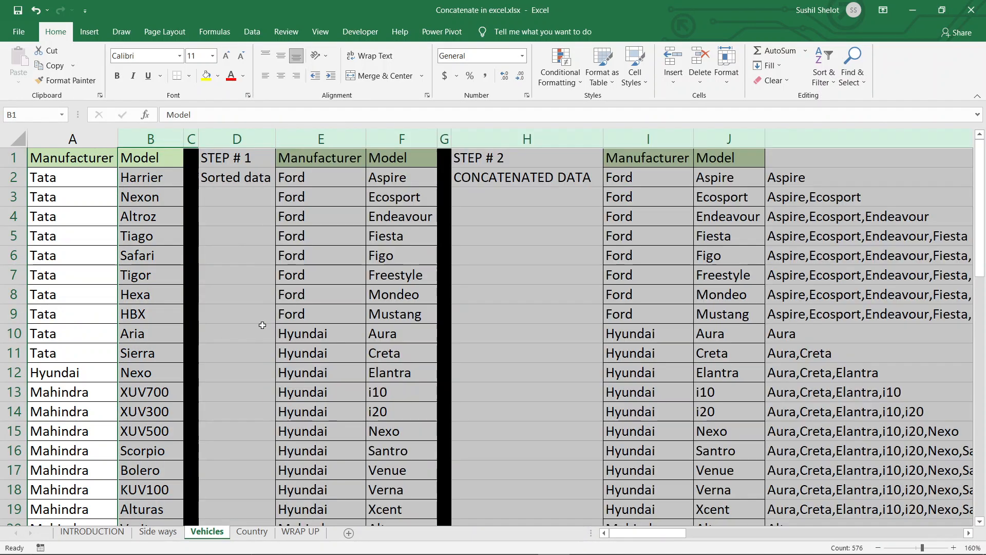
# Examine the sorted Ford rows of STEP # 1 and the cumulative model lists in the STEP # 2 concatenated data.
pyautogui.click(351, 297)
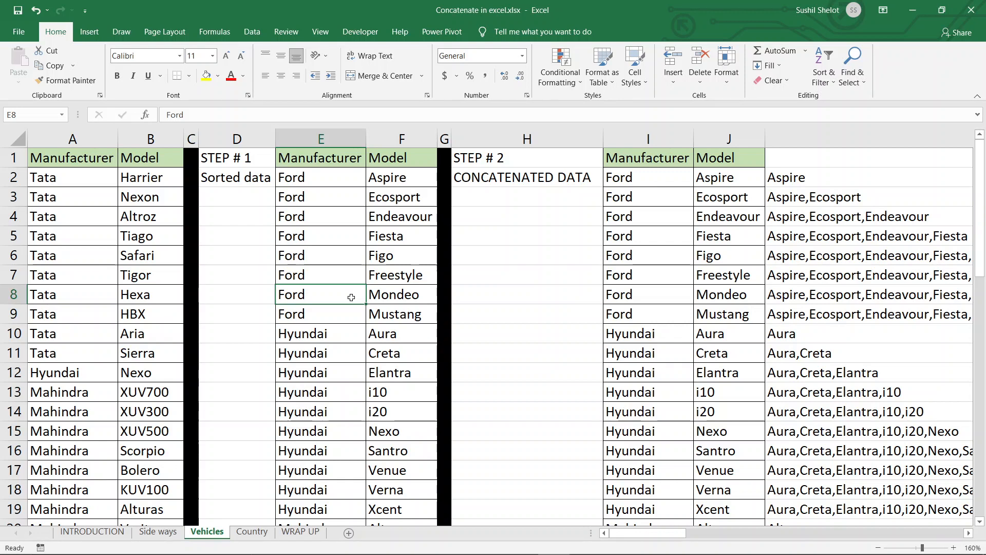
pyautogui.moveTo(315, 181); pyautogui.dragTo(322, 316)
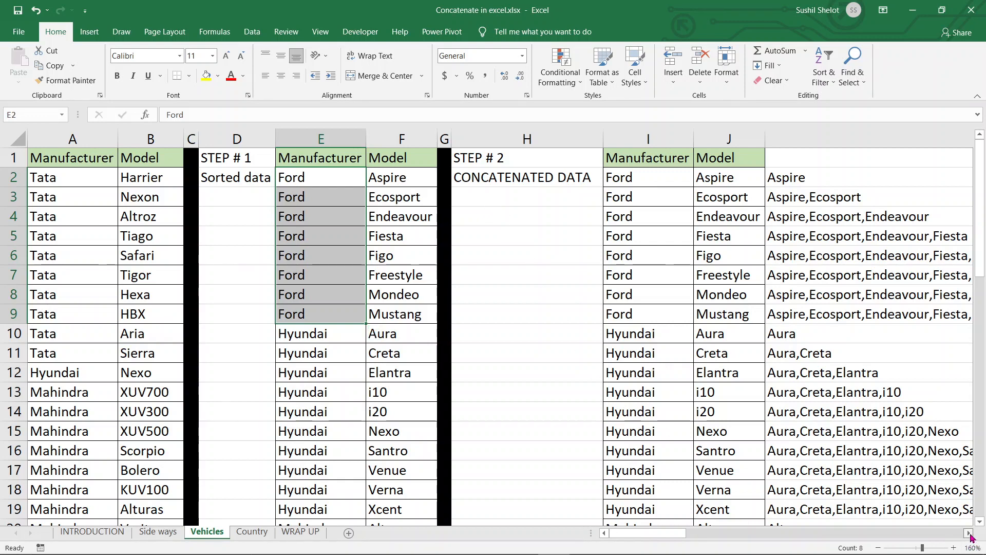
pyautogui.click(969, 532)
pyautogui.click(970, 535)
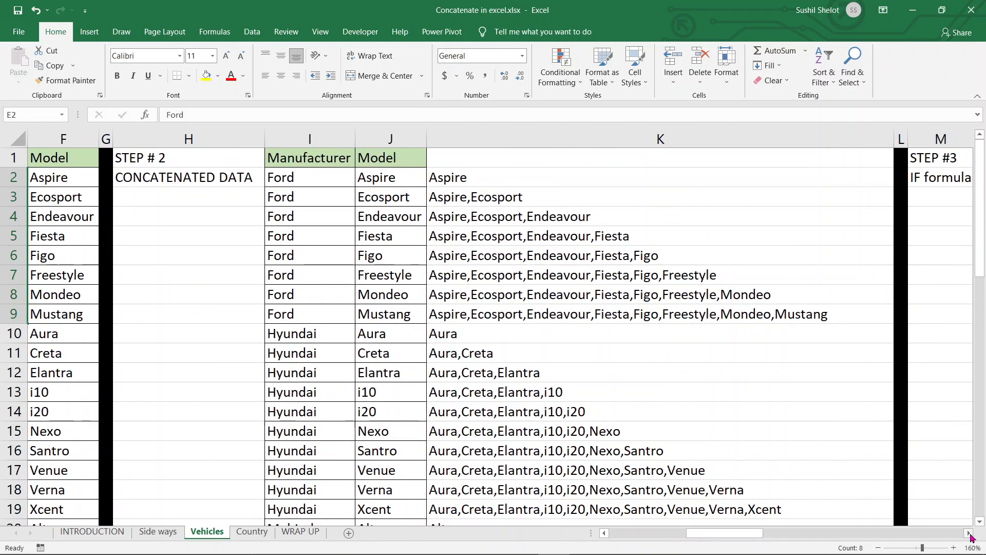
# Examine the STEP # 2 formulas for the Ford rows in column K, plus the STEP #3 IF formula results and the STEP # 4 end result table.
pyautogui.click(969, 534)
pyautogui.click(400, 178)
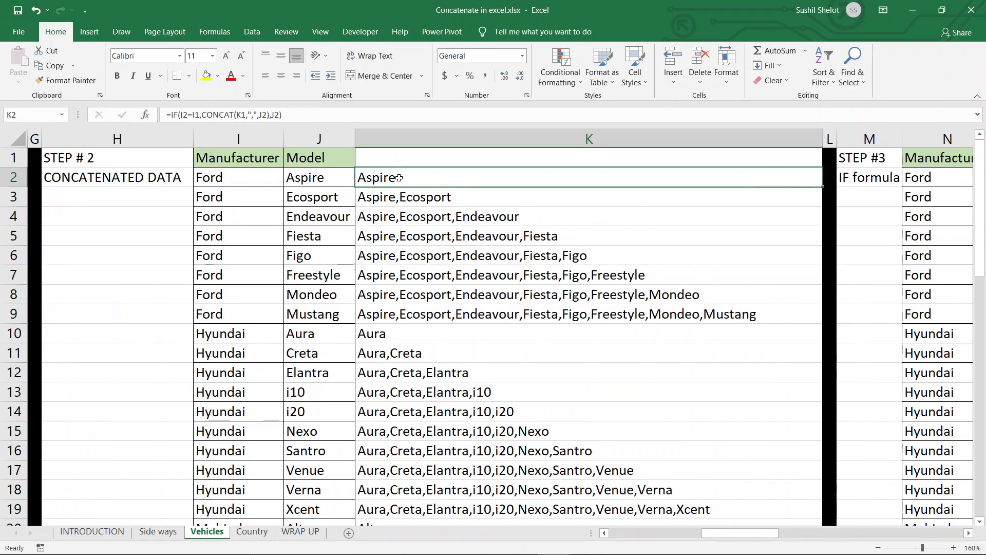
pyautogui.click(399, 198)
pyautogui.click(399, 217)
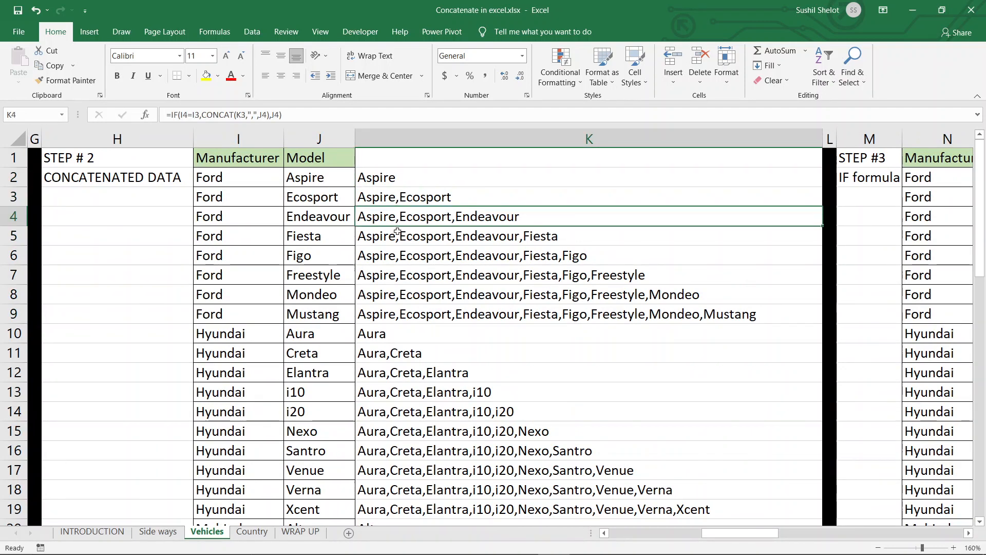
pyautogui.click(399, 242)
pyautogui.click(399, 256)
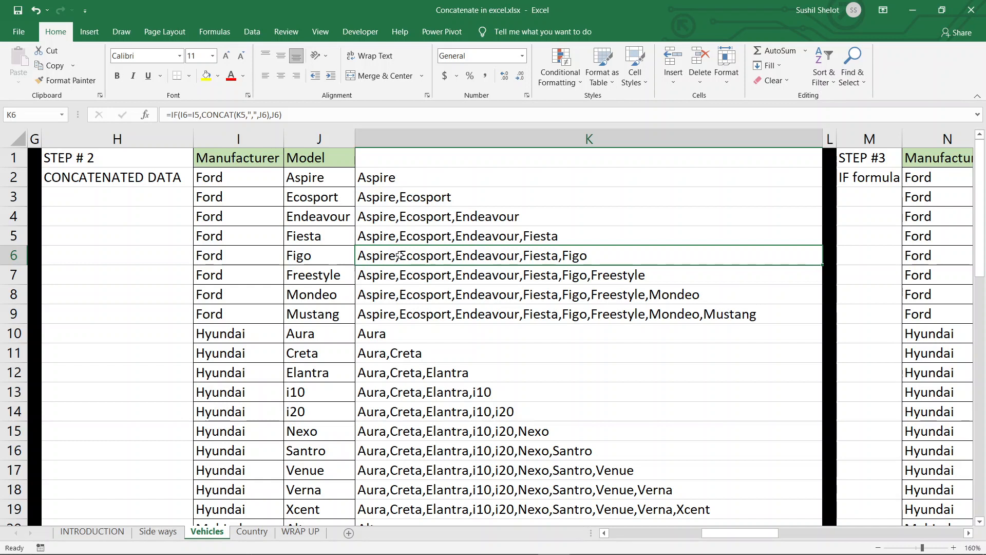
pyautogui.click(429, 315)
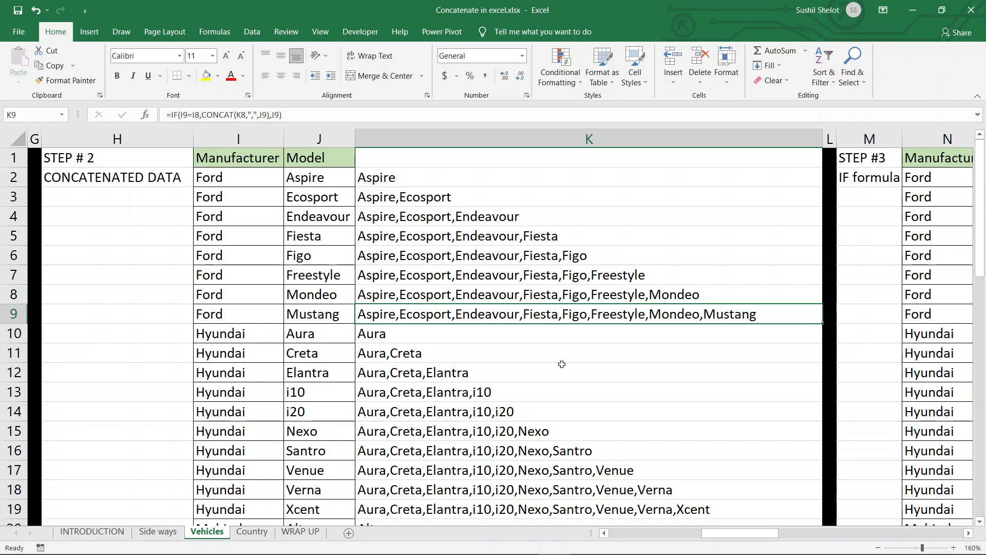
pyautogui.click(968, 536)
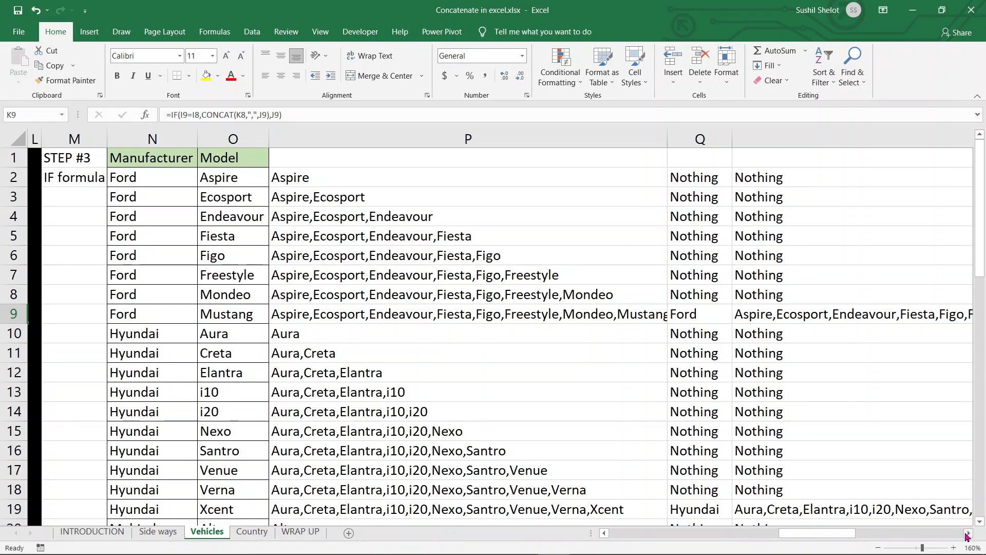
pyautogui.click(968, 536)
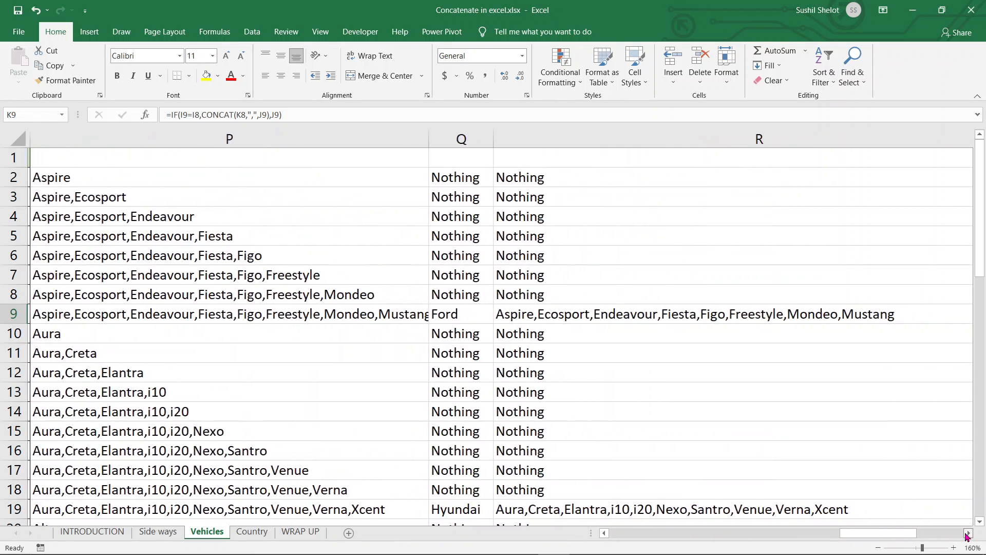
pyautogui.click(968, 536)
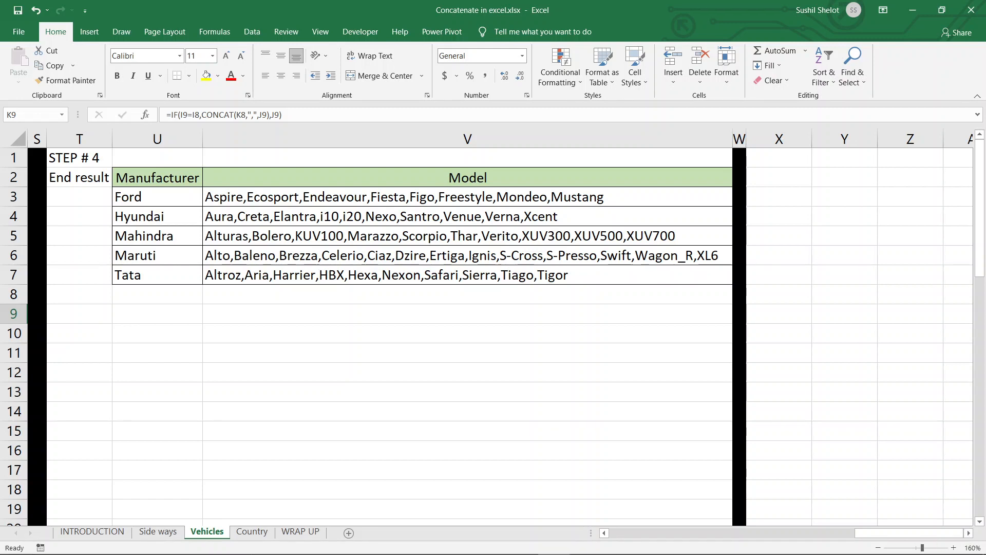
# Switch to the Country sheet and bring up the start of its Continent and Country list at a readable size.
pyautogui.click(261, 534)
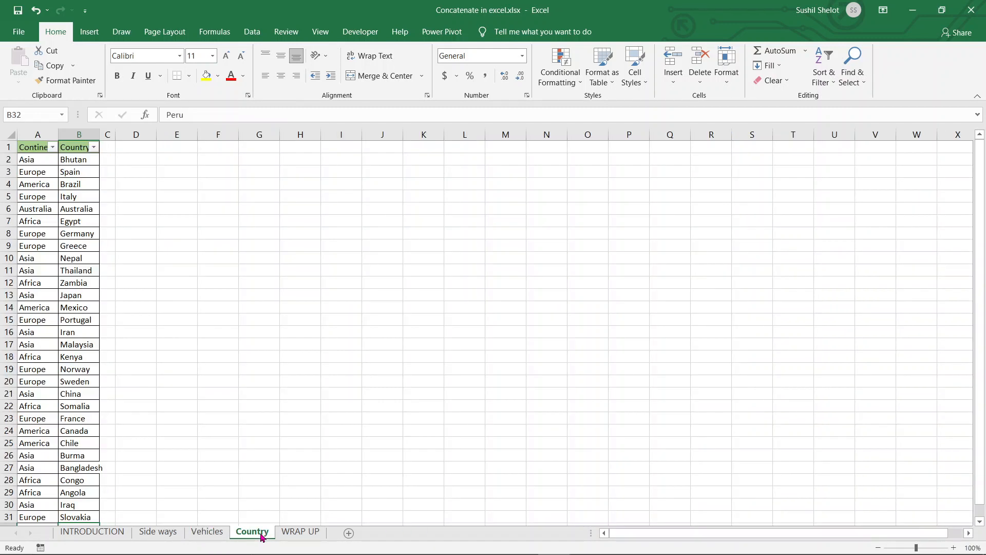
pyautogui.scroll(5, 346, 430)
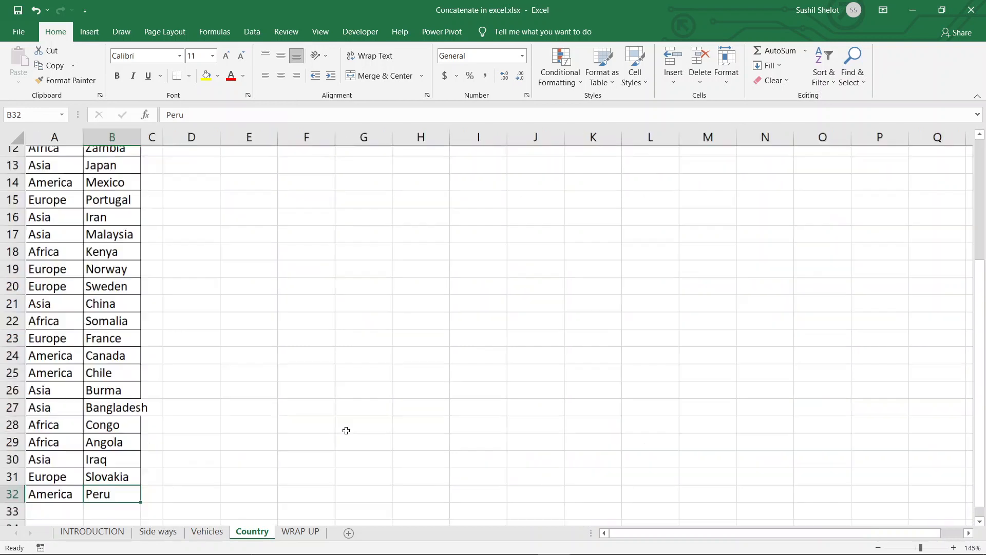
pyautogui.scroll(1, 346, 431)
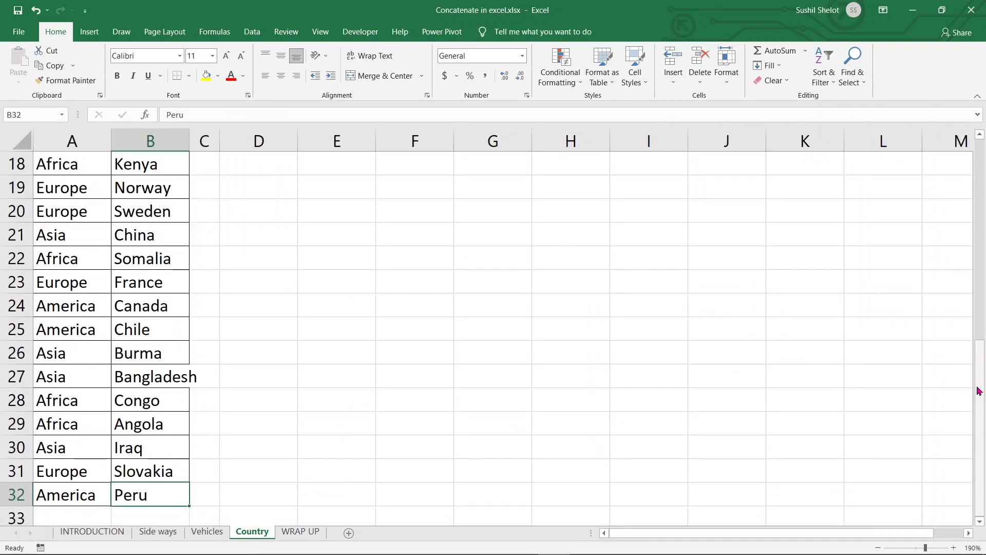
pyautogui.moveTo(979, 387); pyautogui.dragTo(980, 386)
pyautogui.moveTo(984, 214); pyautogui.dragTo(981, 206)
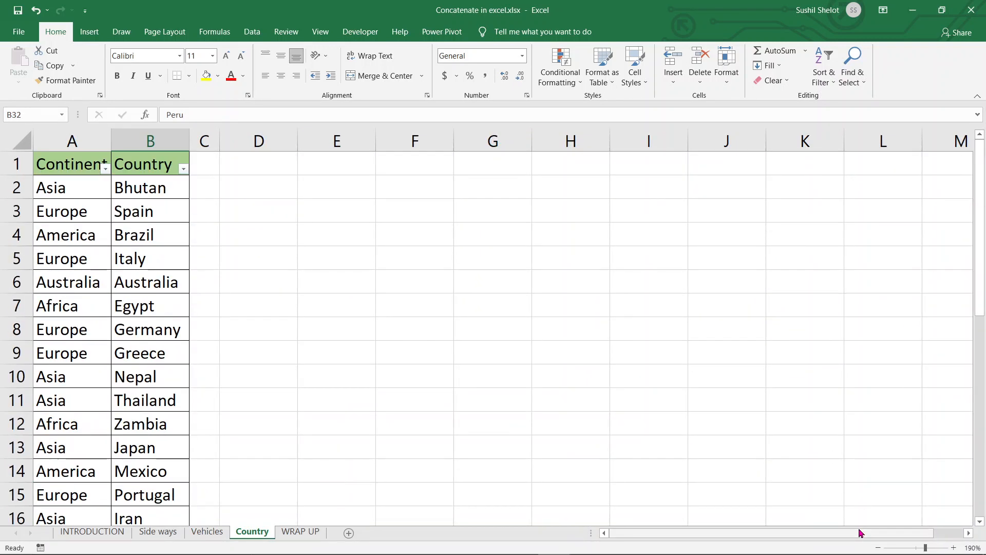
pyautogui.moveTo(840, 534); pyautogui.dragTo(785, 537)
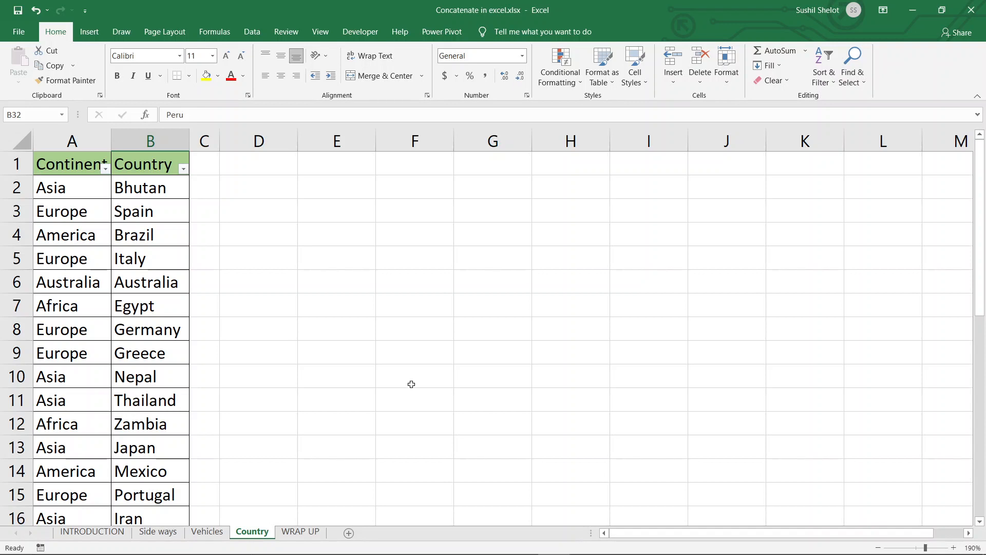
# Examine the first unsorted countries on the Country sheet, matching each of Bhutan, Spain, Brazil and Italy with its continent.
pyautogui.click(148, 190)
pyautogui.click(149, 213)
pyautogui.click(149, 237)
pyautogui.click(150, 261)
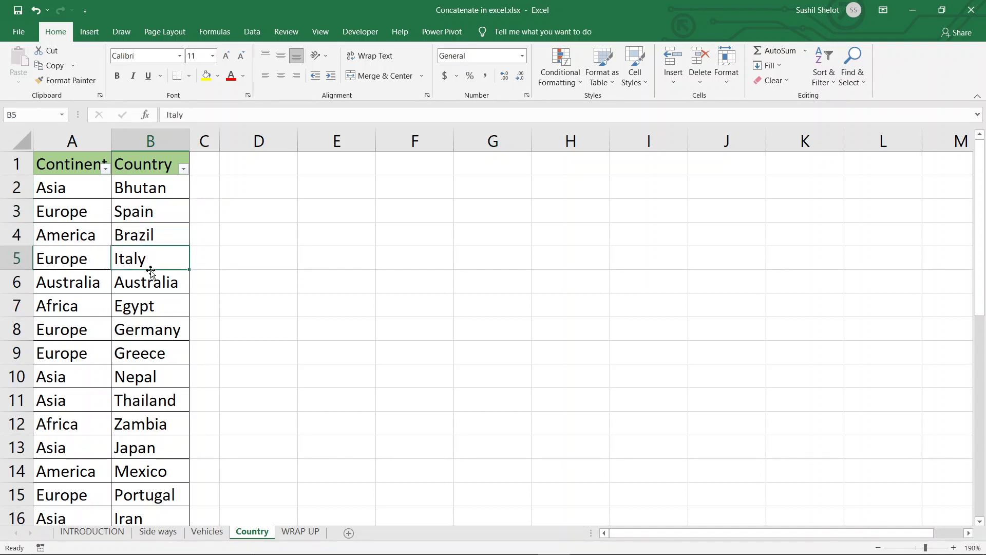
pyautogui.click(150, 273)
pyautogui.click(79, 189)
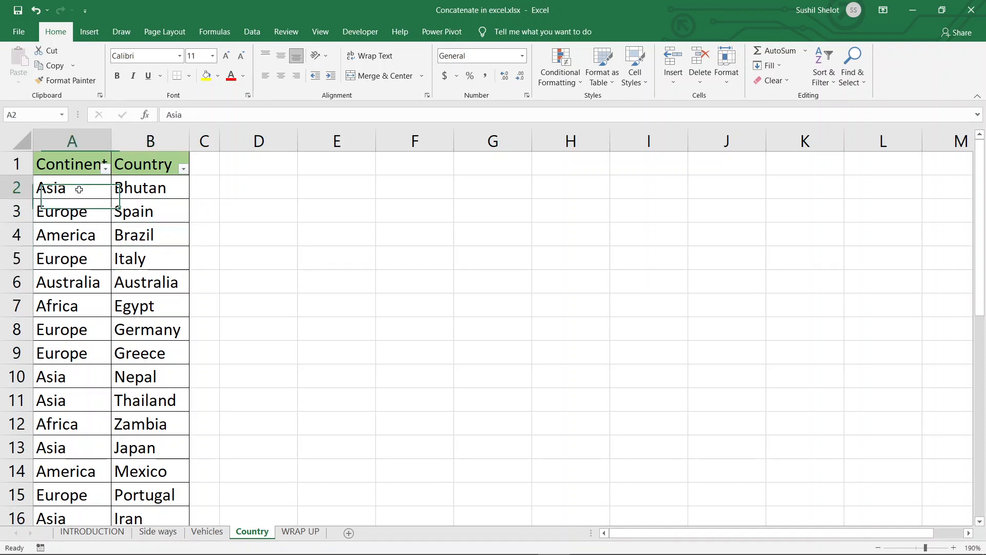
pyautogui.click(124, 189)
pyautogui.click(105, 211)
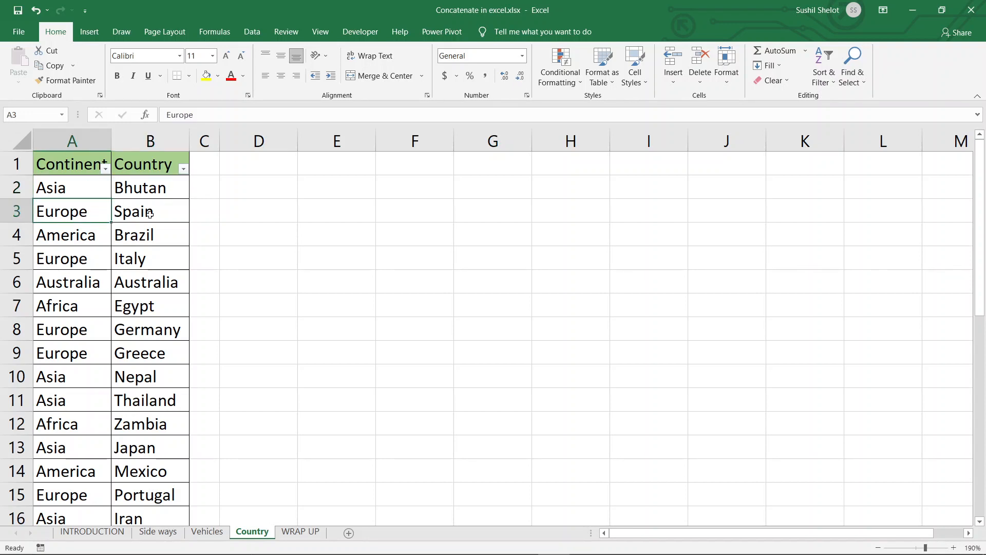
pyautogui.click(150, 214)
pyautogui.click(92, 234)
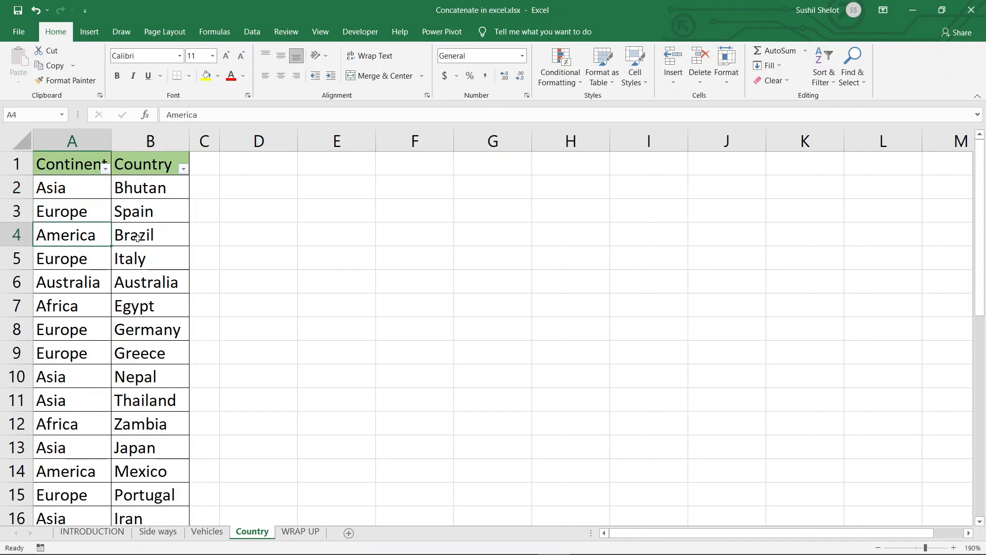
pyautogui.click(138, 238)
pyautogui.click(93, 260)
pyautogui.click(125, 266)
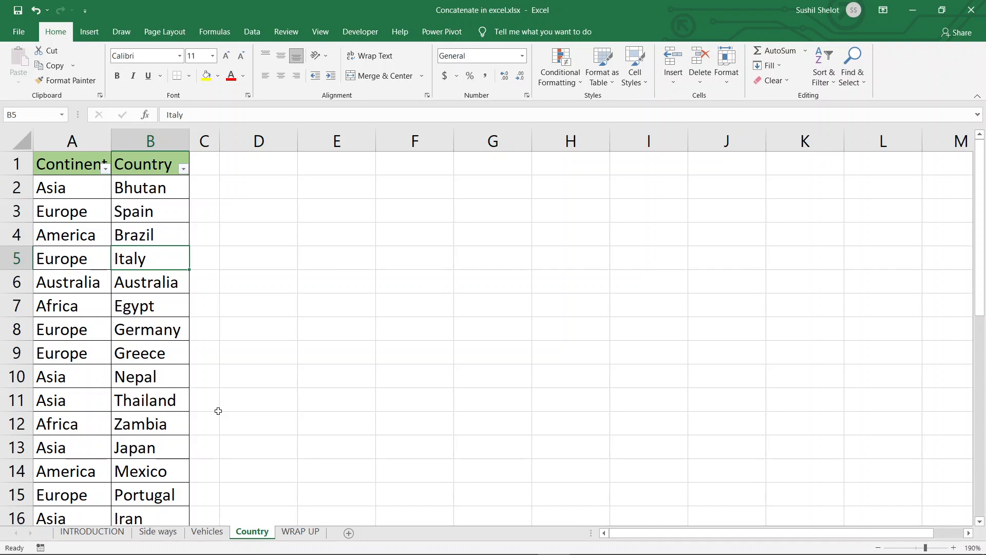
# Set up a sort of columns A and B with Continent as the first level, on Cell Values, A to Z.
pyautogui.moveTo(72, 142); pyautogui.dragTo(149, 144)
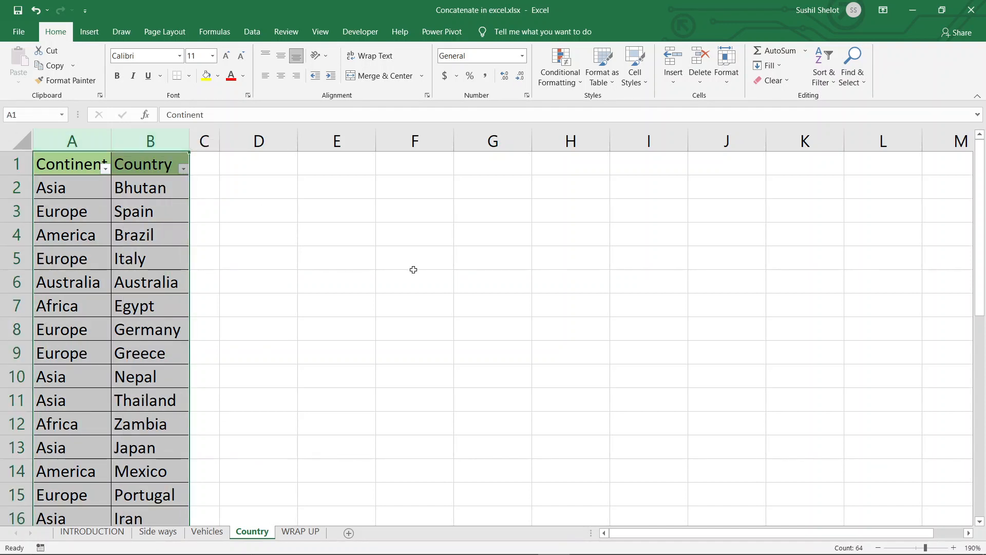
pyautogui.click(251, 33)
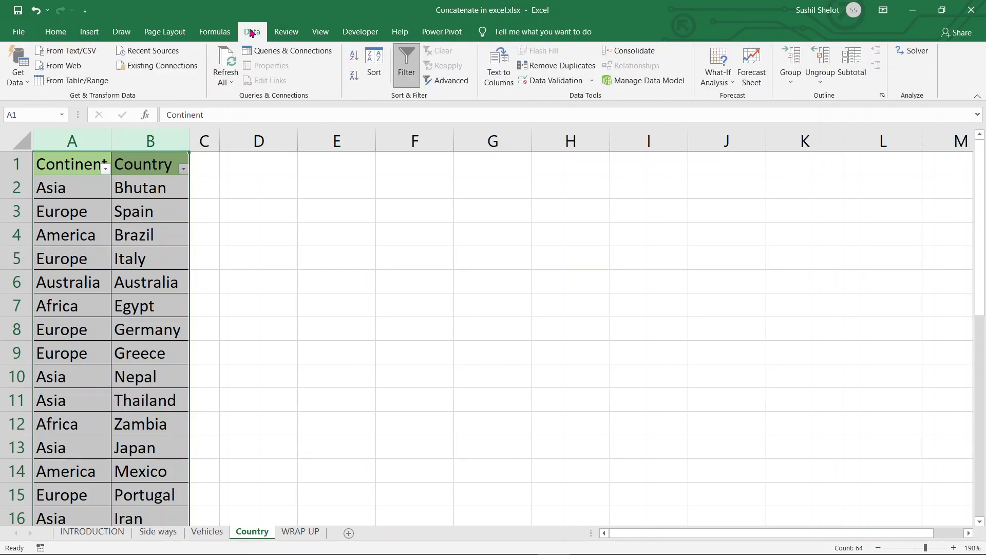
pyautogui.click(374, 62)
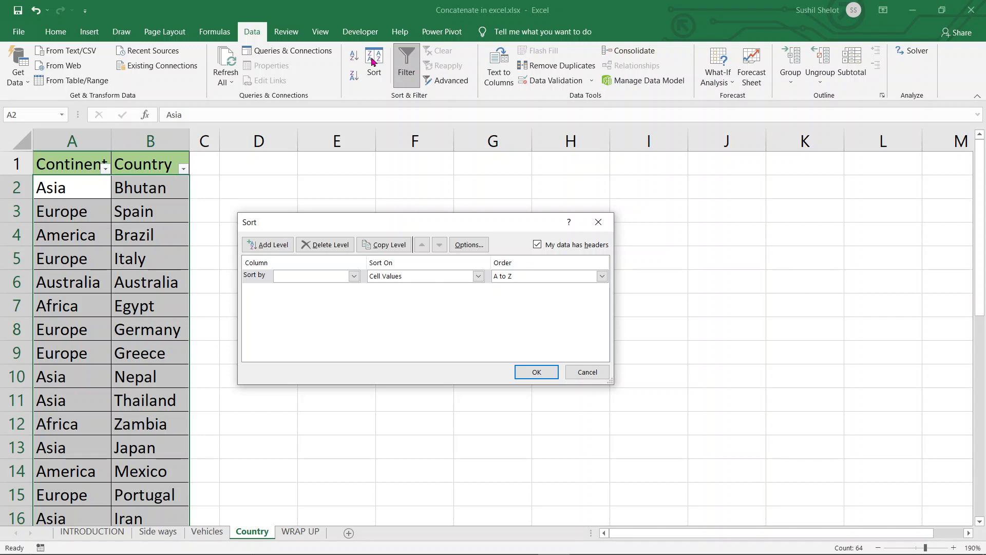
pyautogui.click(354, 277)
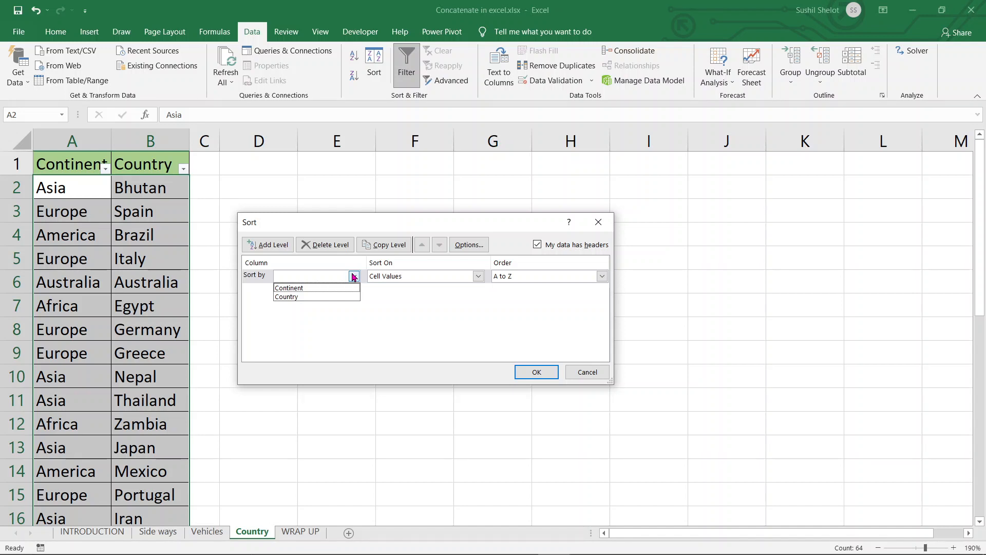
pyautogui.click(353, 288)
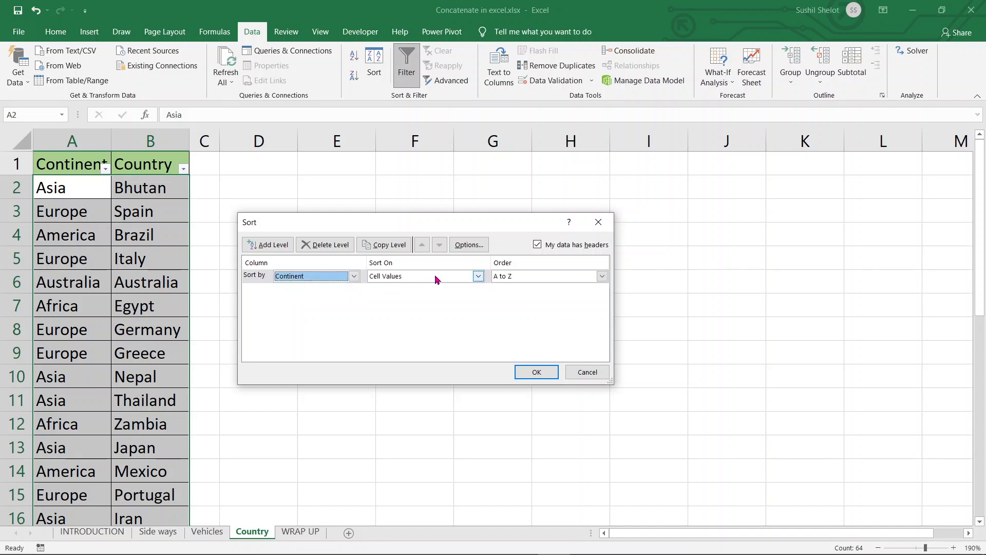
pyautogui.click(478, 277)
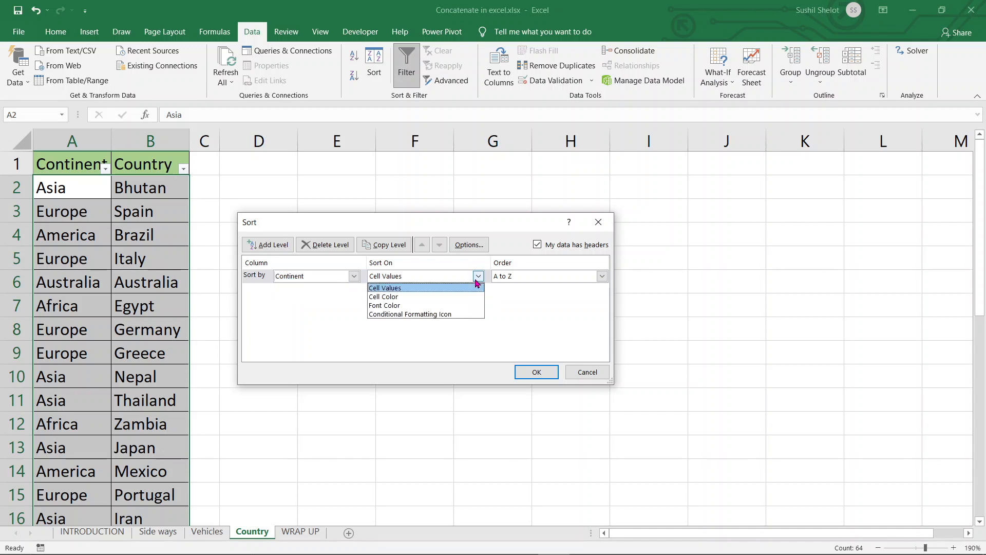
pyautogui.click(446, 289)
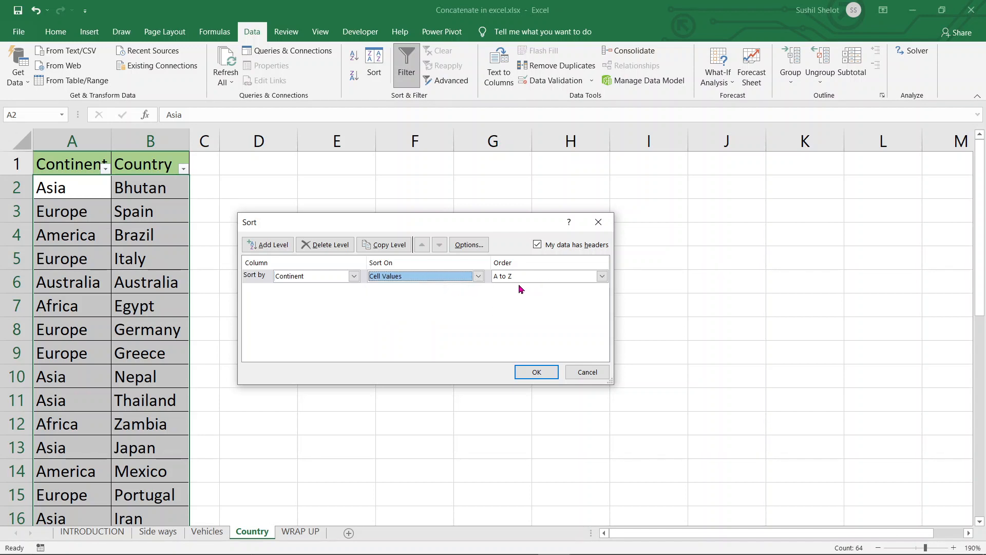
pyautogui.click(602, 277)
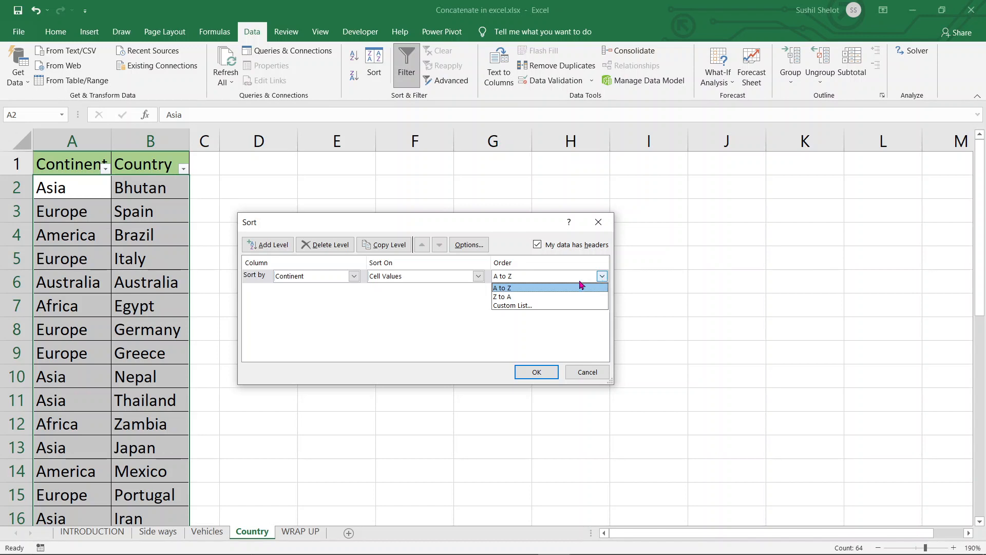
pyautogui.click(540, 288)
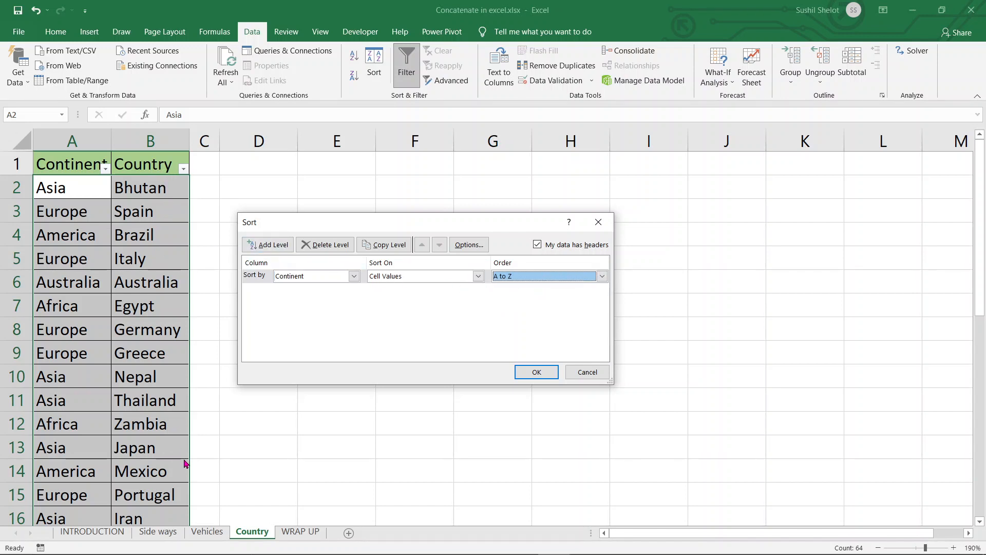
# Add Country as the second sort level, A to Z, apply the sort, and check the Africa rows with their countries.
pyautogui.click(271, 245)
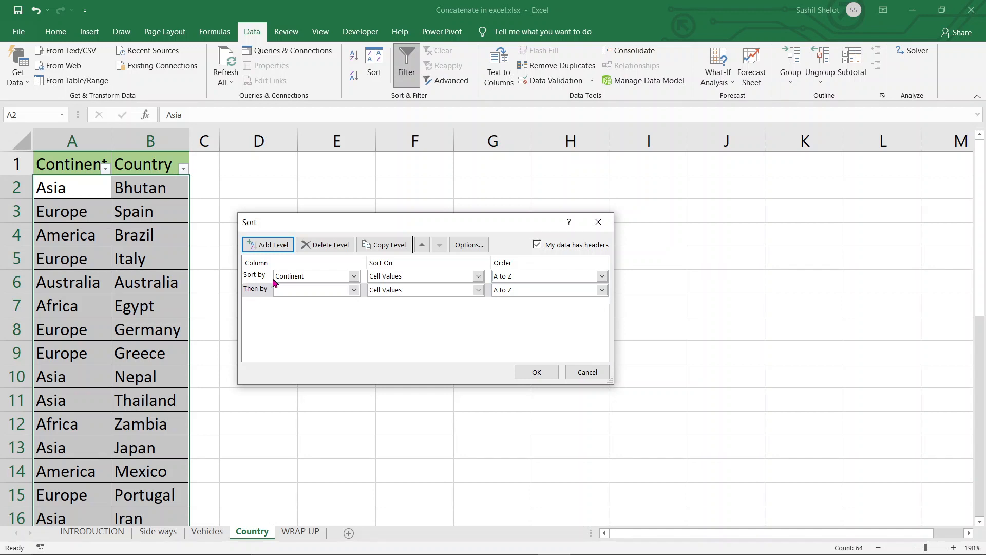
pyautogui.click(353, 290)
pyautogui.click(304, 308)
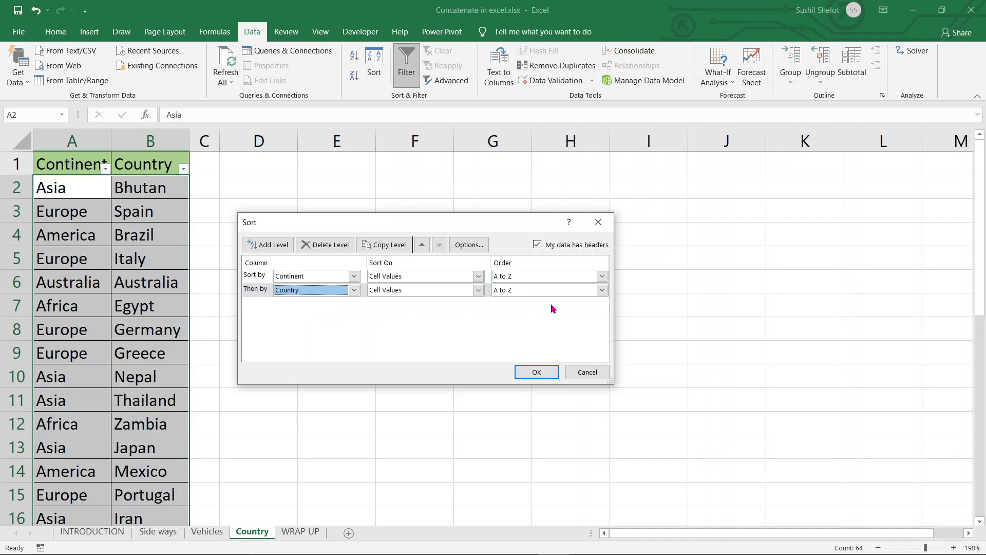
pyautogui.click(539, 372)
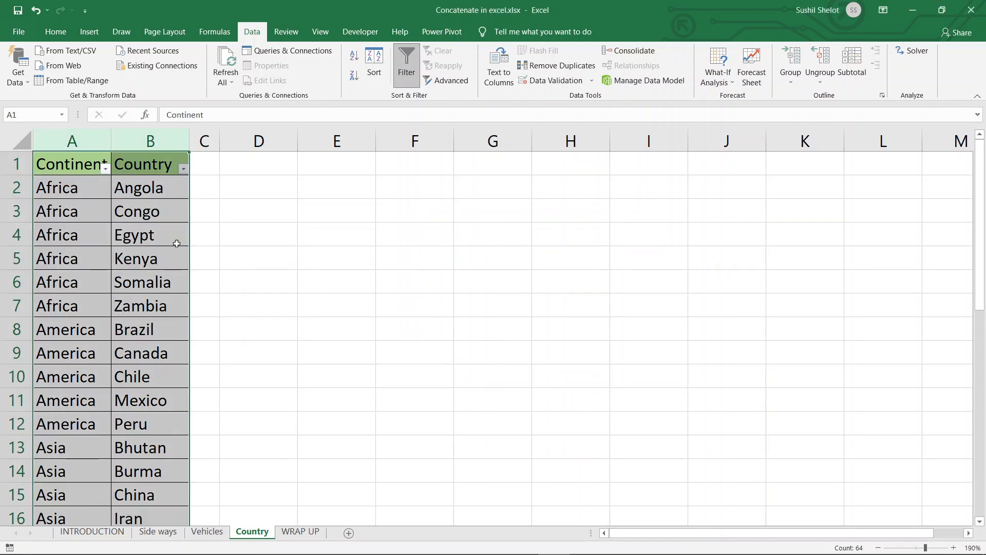
pyautogui.click(77, 189)
pyautogui.moveTo(78, 272); pyautogui.dragTo(85, 305)
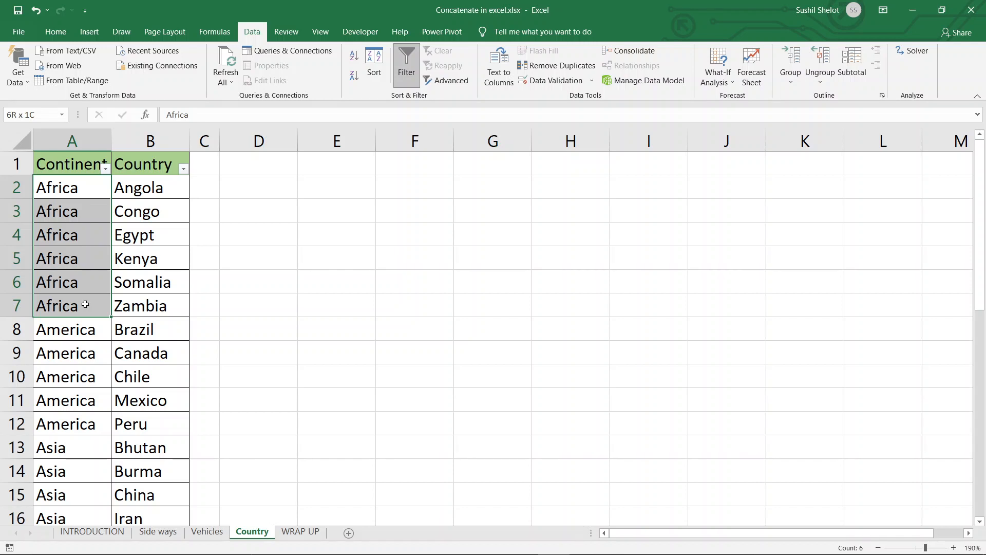
pyautogui.moveTo(140, 190); pyautogui.dragTo(138, 312)
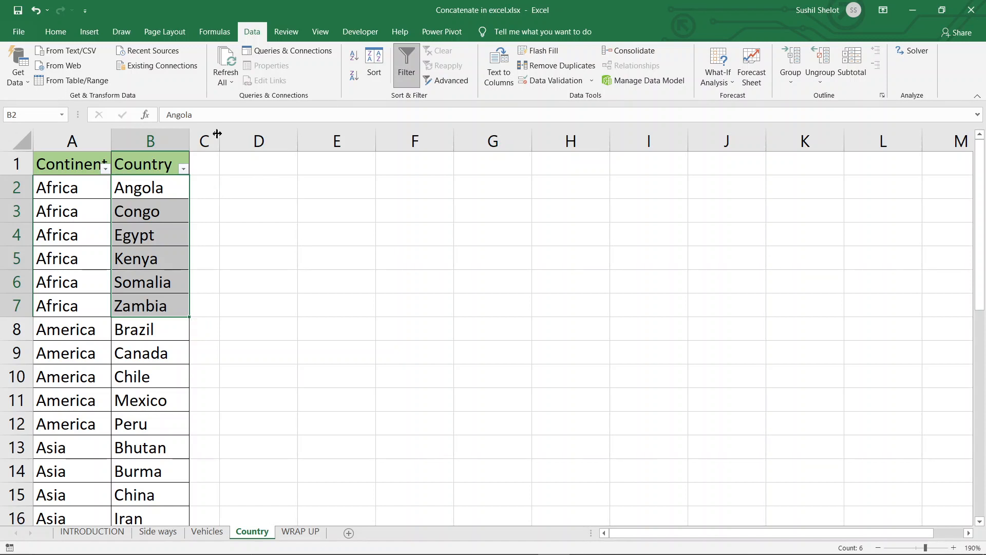
# Widen column C and begin an IF formula in C2 with the logical test A2=A1.
pyautogui.moveTo(217, 133); pyautogui.dragTo(402, 138)
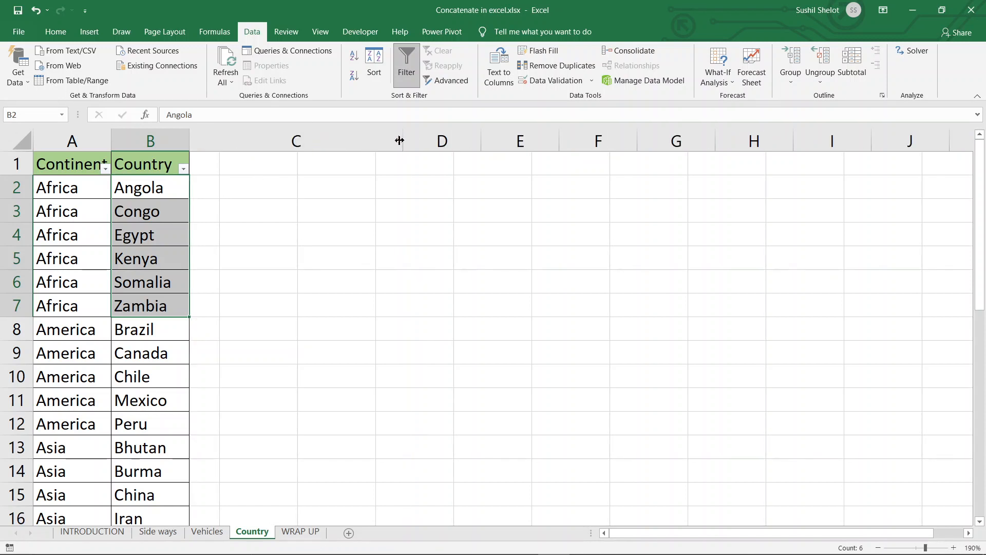
pyautogui.click(252, 185)
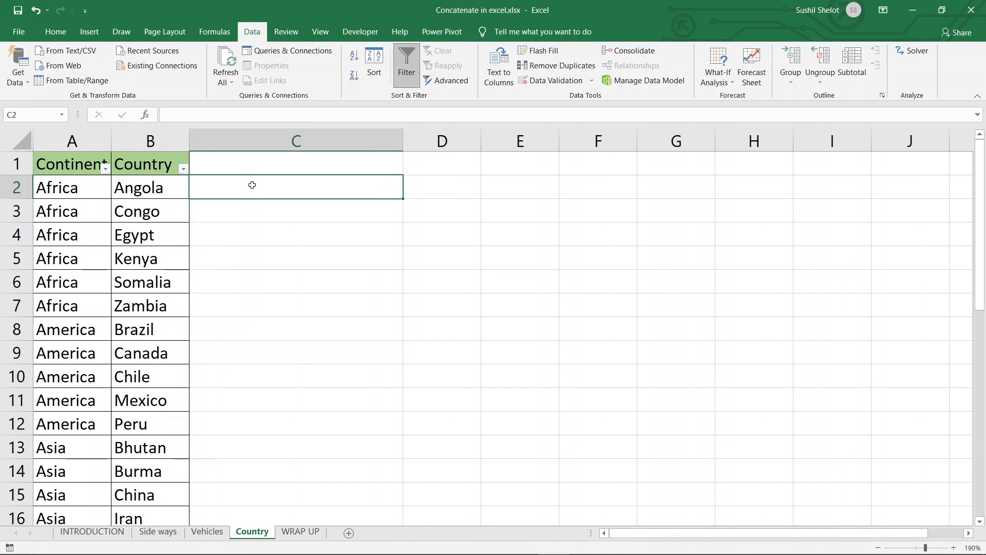
pyautogui.write('=')
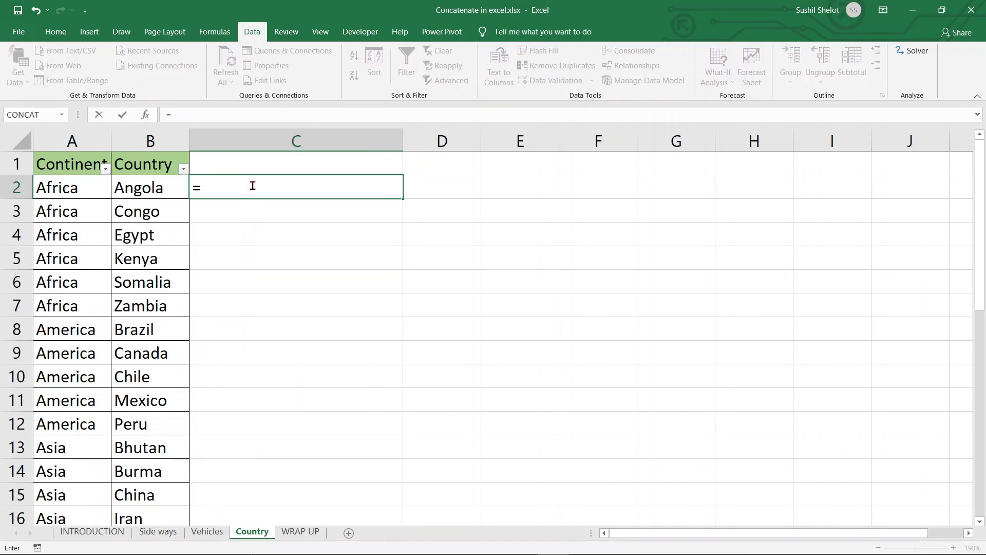
pyautogui.write('if')
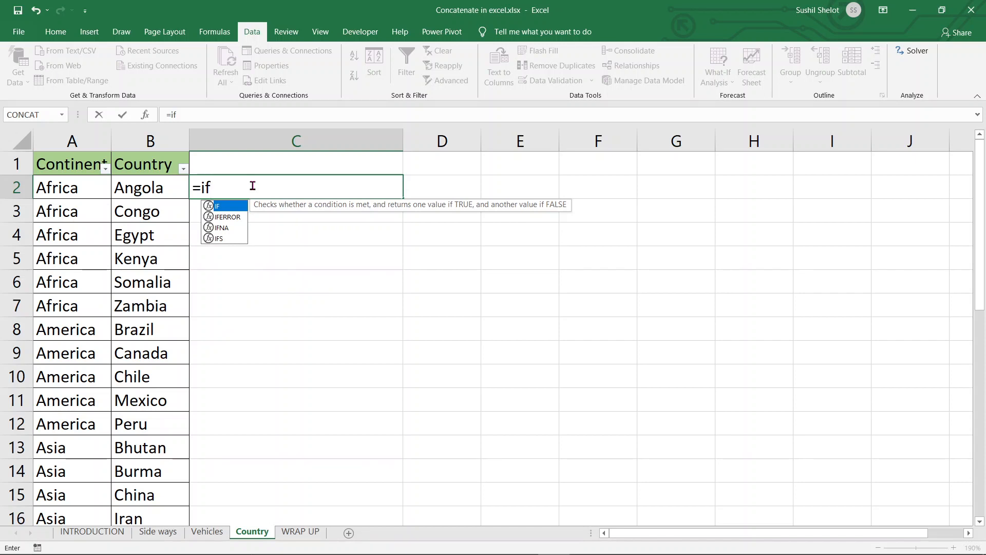
pyautogui.write('(')
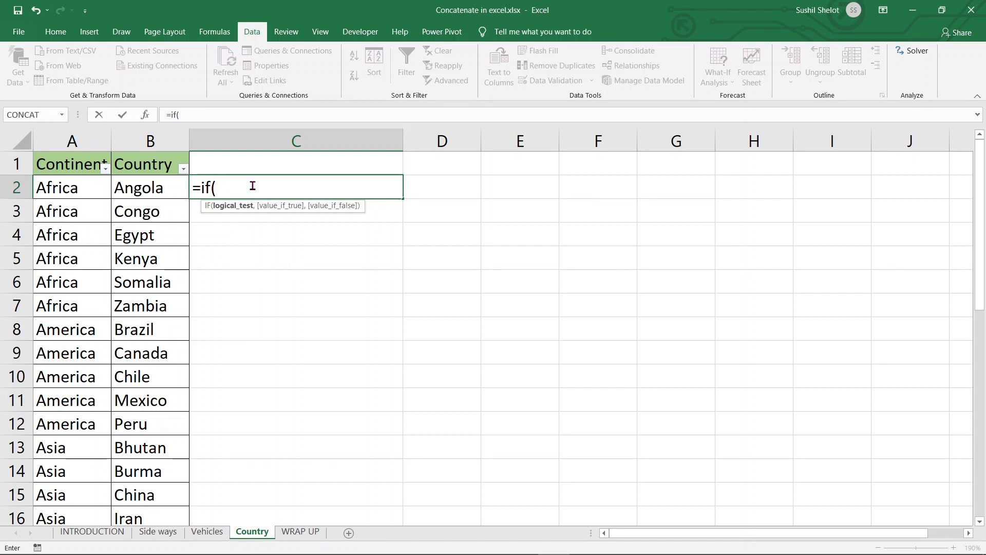
pyautogui.write('A2')
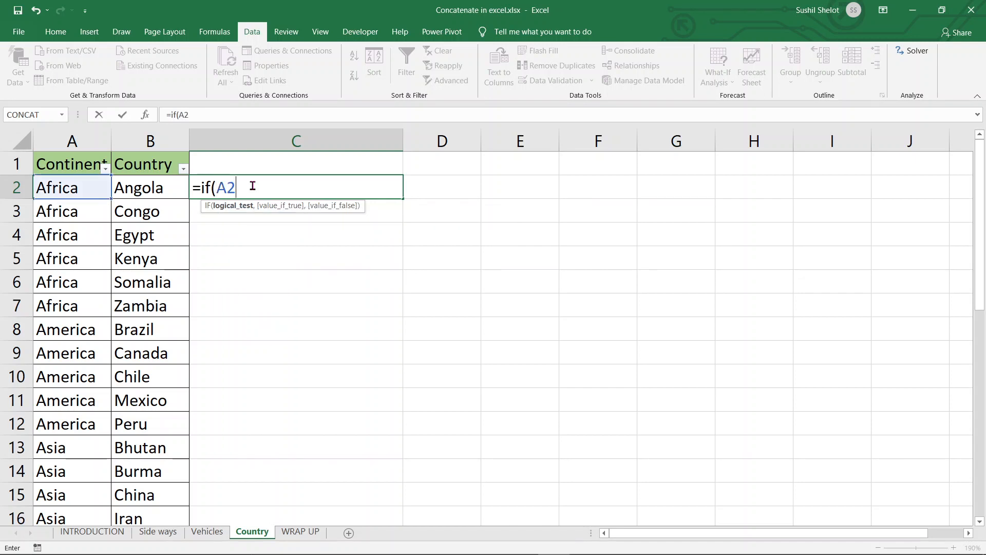
pyautogui.write('=A1')
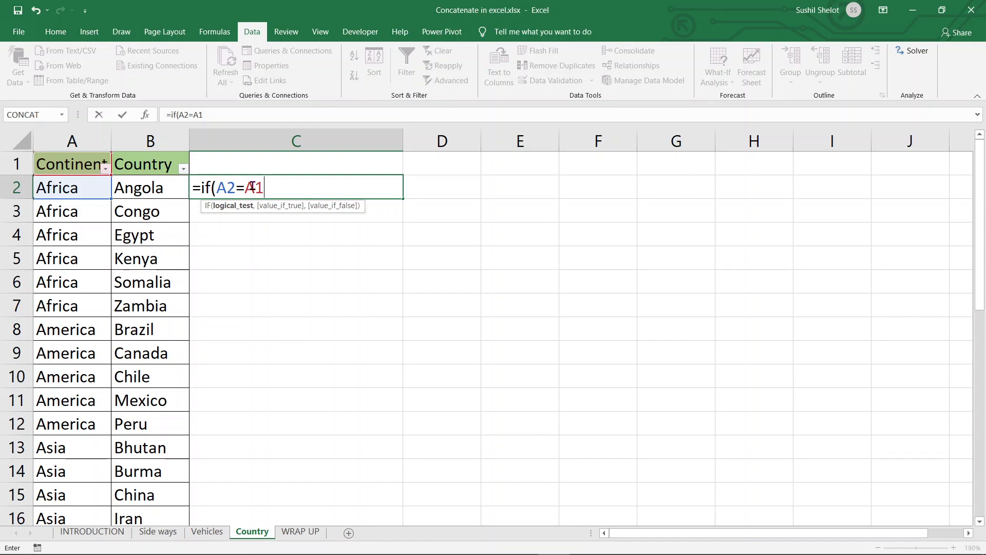
pyautogui.write(',')
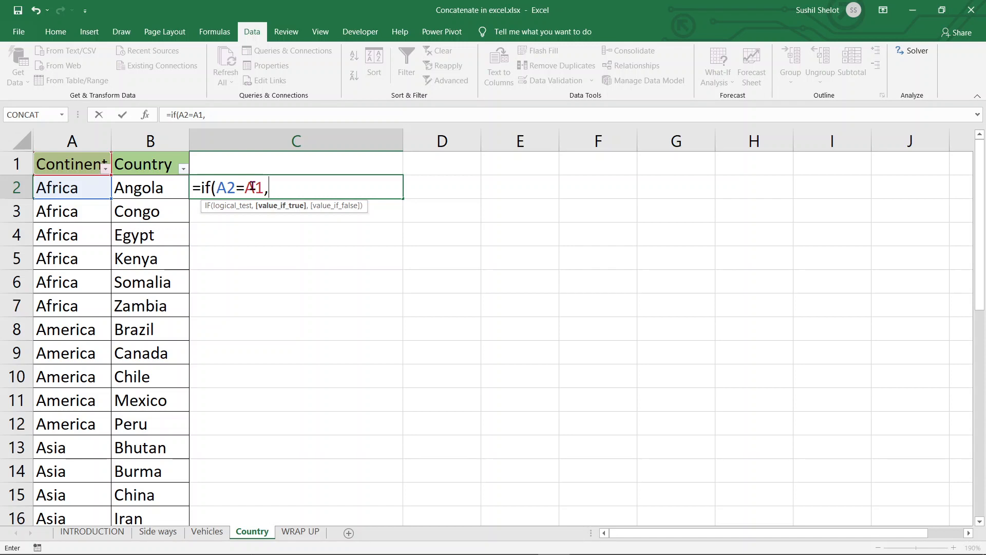
# Give the IF formula in C2 CONCAT(C1,",",B2) as its value if true.
pyautogui.write('con')
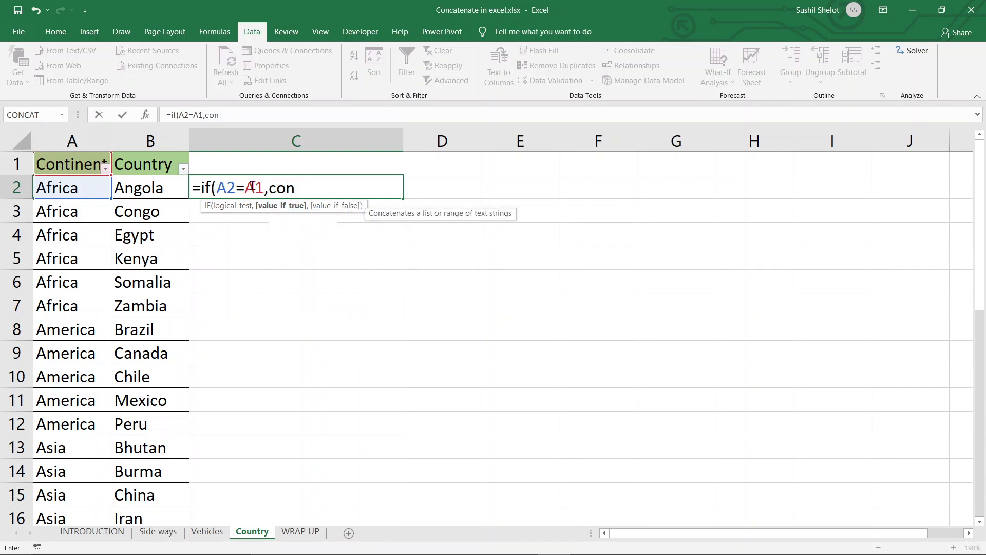
pyautogui.write('cat')
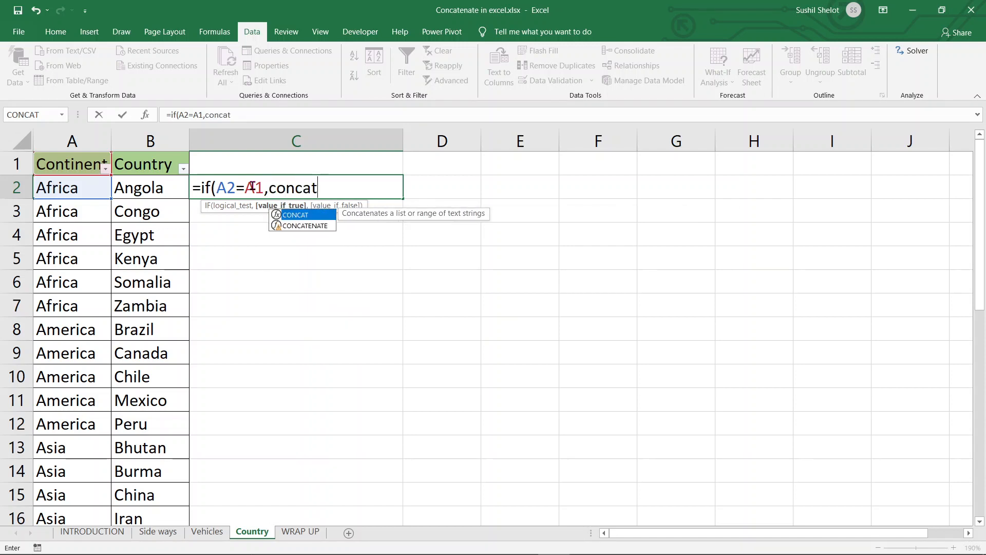
pyautogui.write('(')
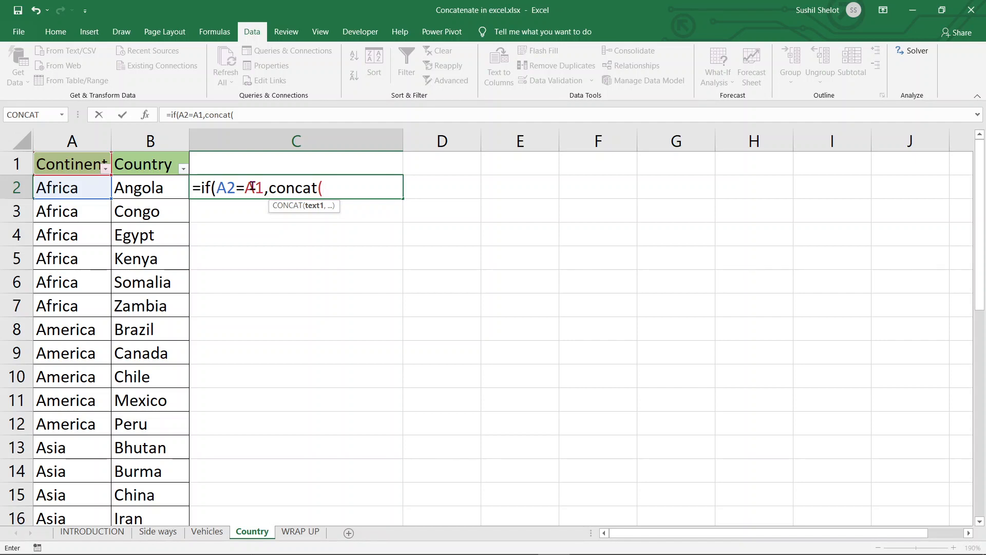
pyautogui.write('C1')
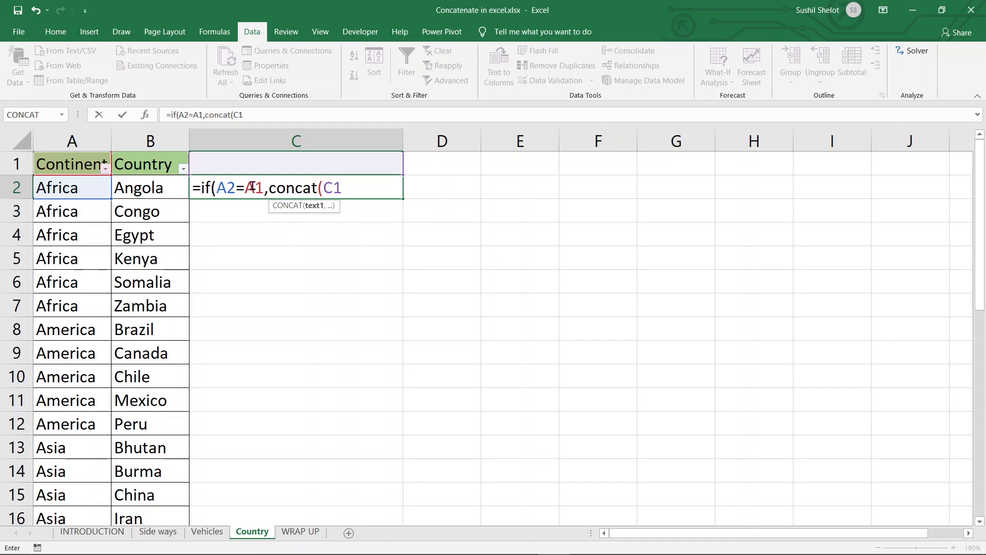
pyautogui.write(',","')
pyautogui.write(',')
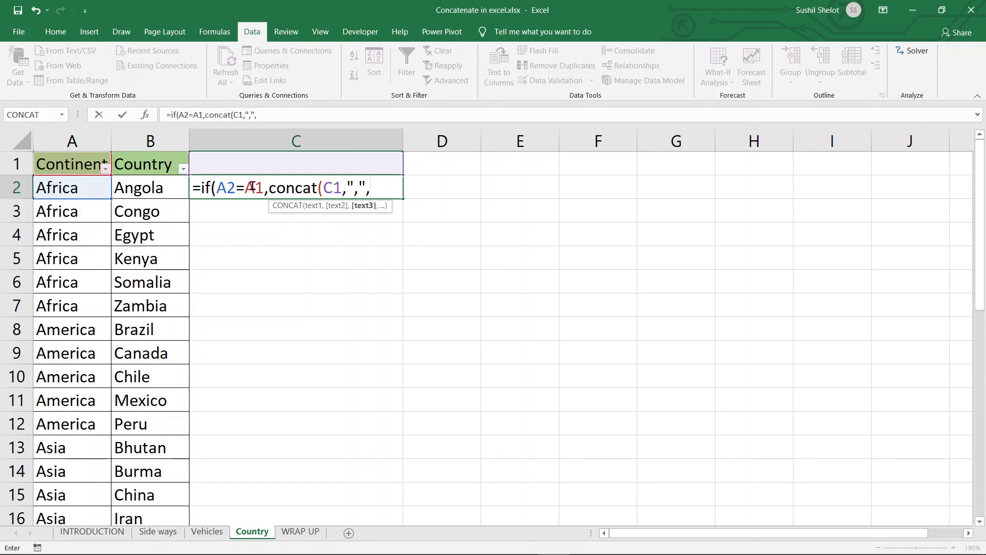
pyautogui.click(159, 188)
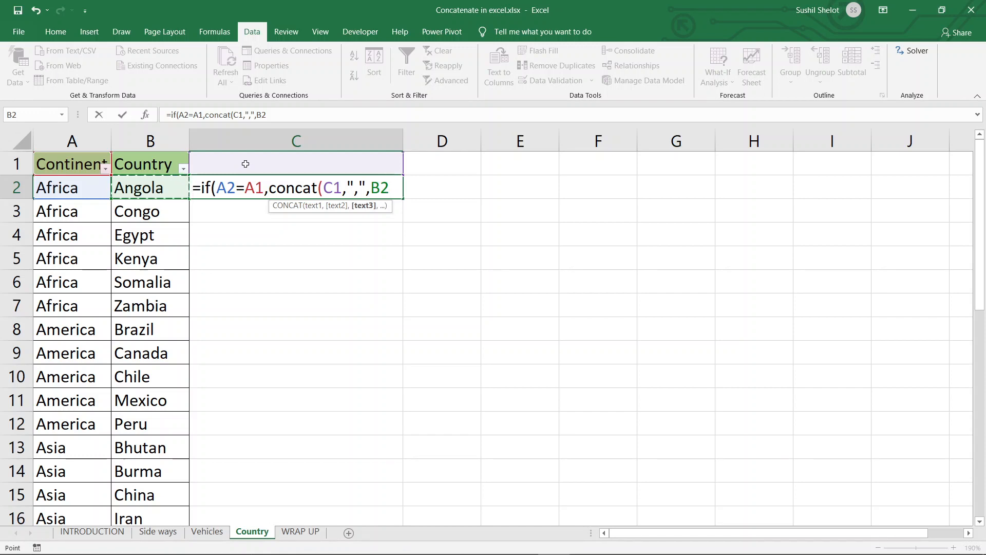
pyautogui.write(',')
pyautogui.press('BackSpace')
pyautogui.write(')')
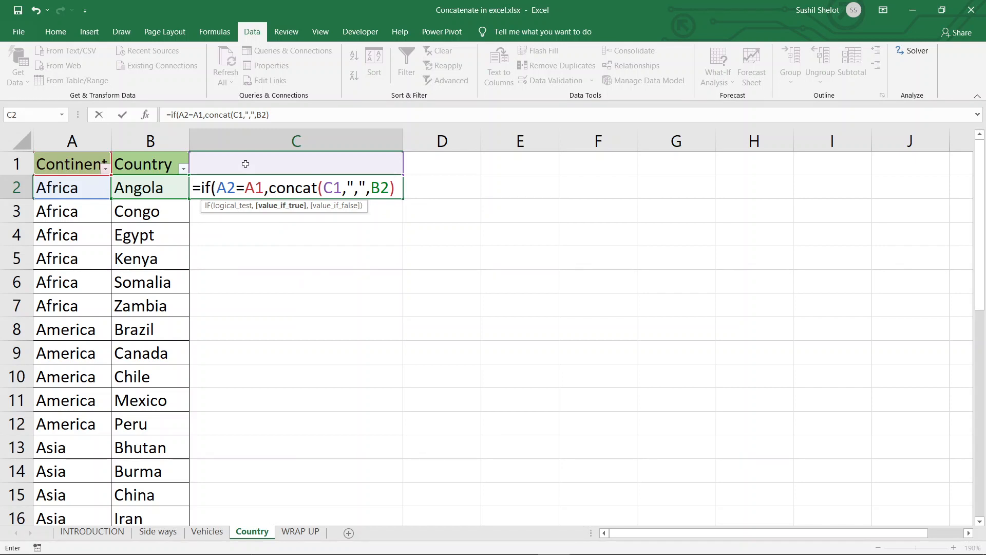
# Set B2 as the value if false, close the IF formula, and enter it in C2.
pyautogui.write(',')
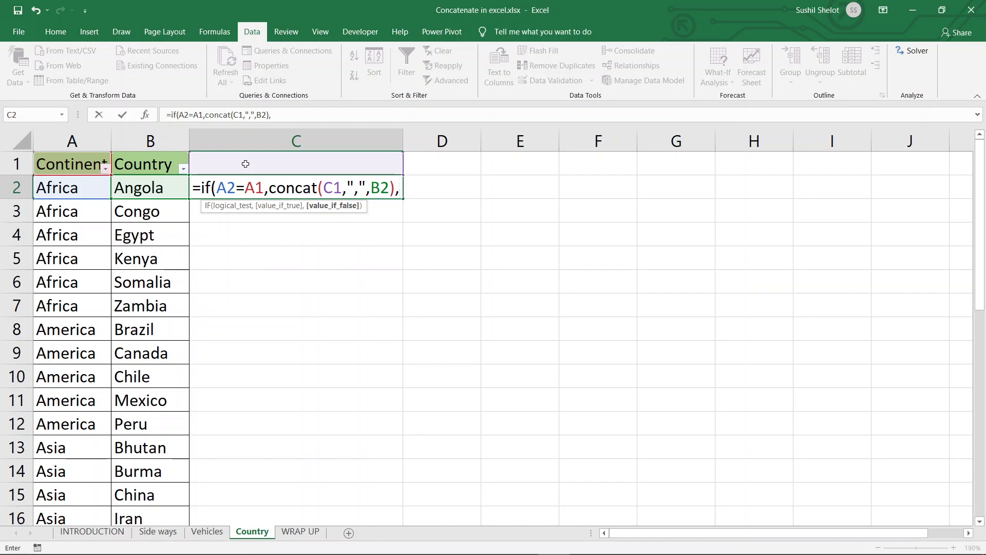
pyautogui.click(139, 188)
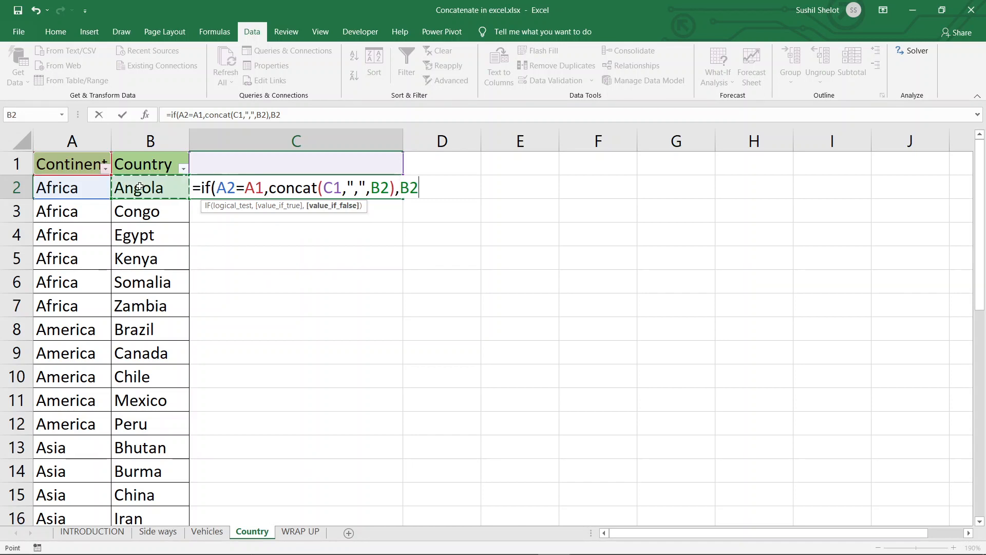
pyautogui.write(')')
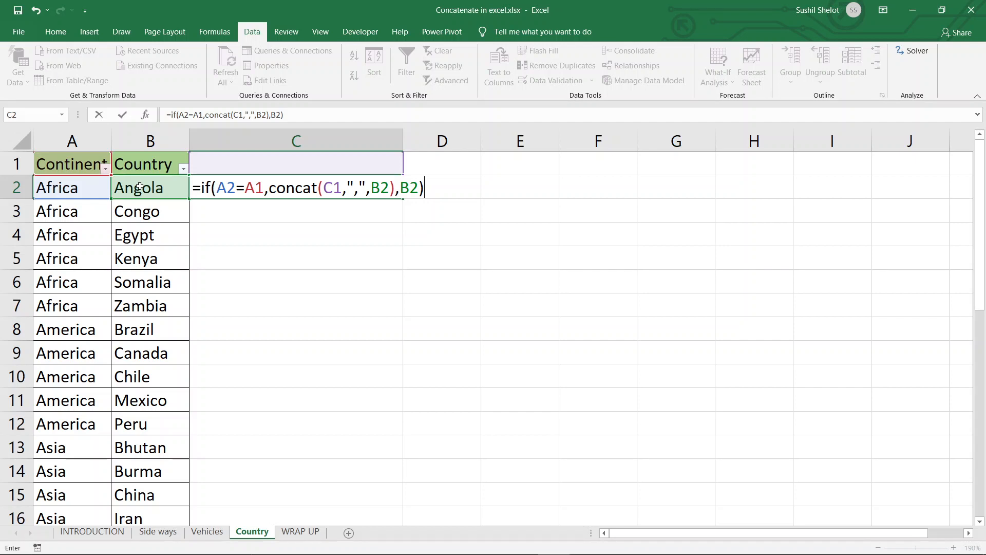
pyautogui.press('Return')
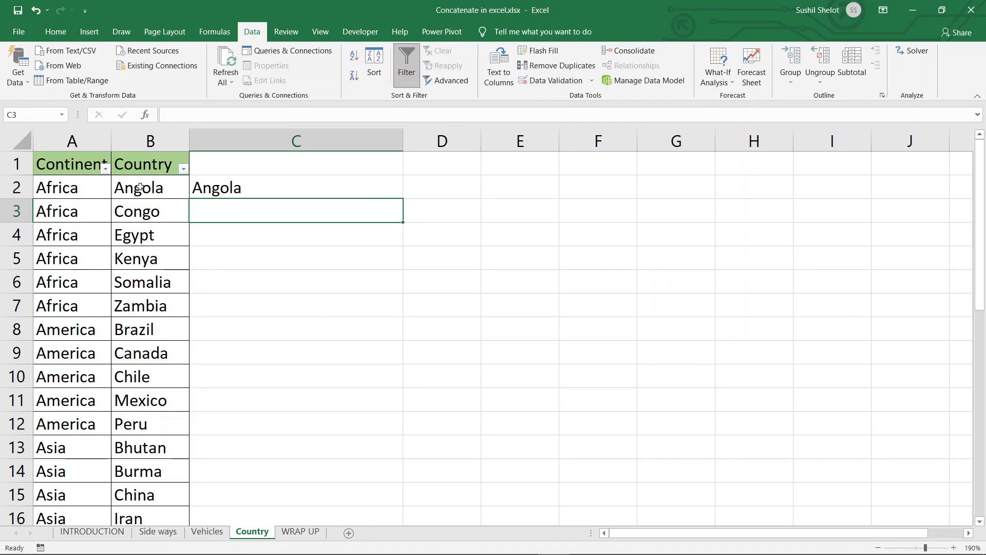
# Fill the C2 formula down alongside all the country rows and autofit column C to the joined lists.
pyautogui.click(289, 185)
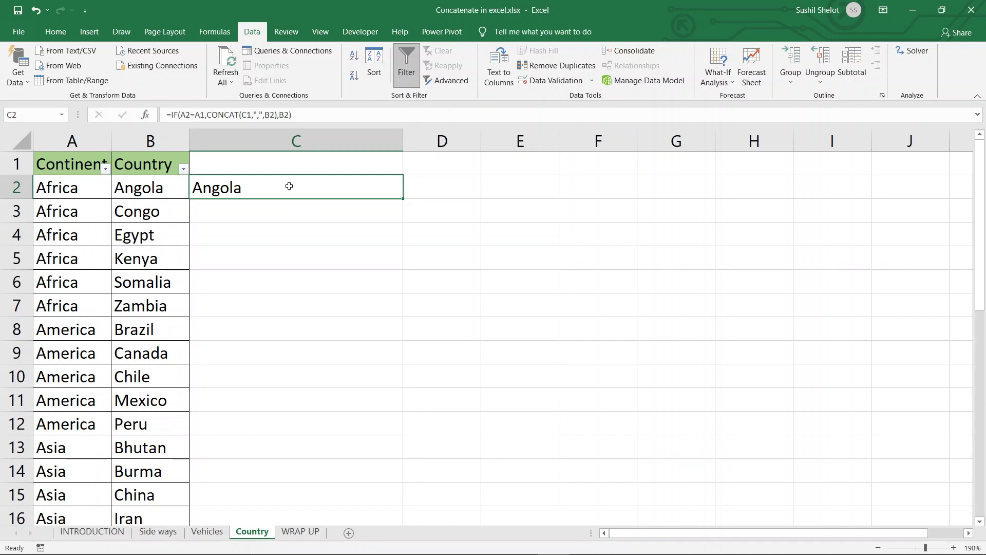
pyautogui.doubleClick(404, 200)
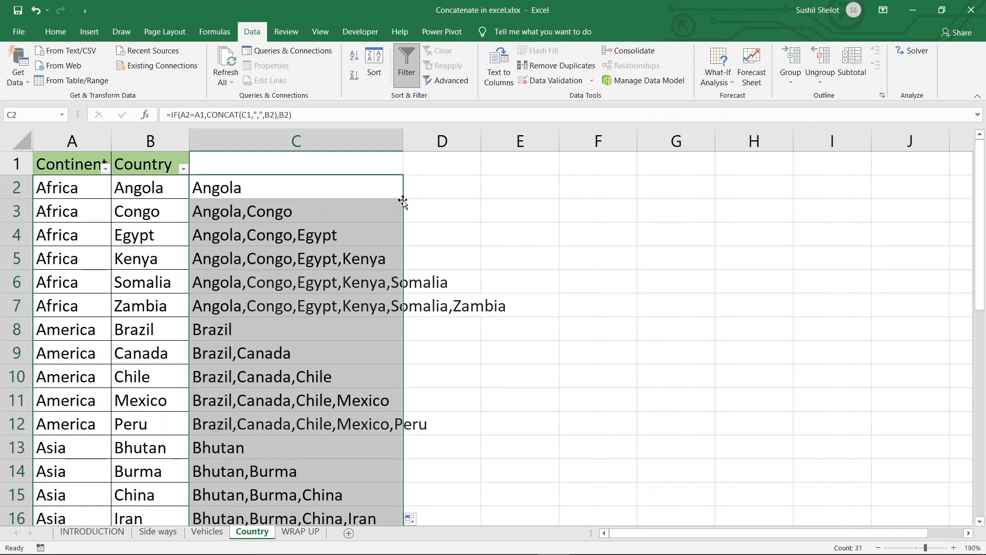
pyautogui.doubleClick(403, 139)
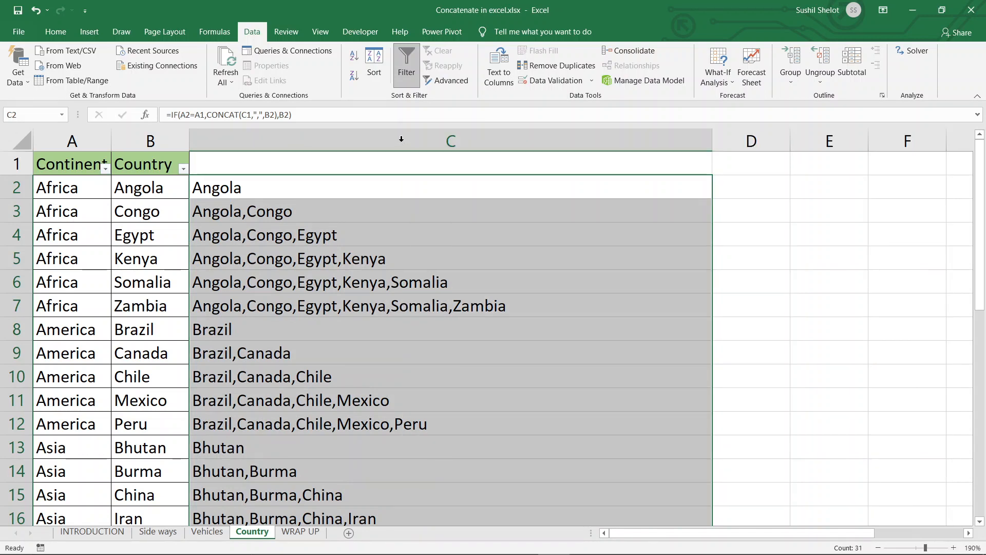
pyautogui.click(397, 140)
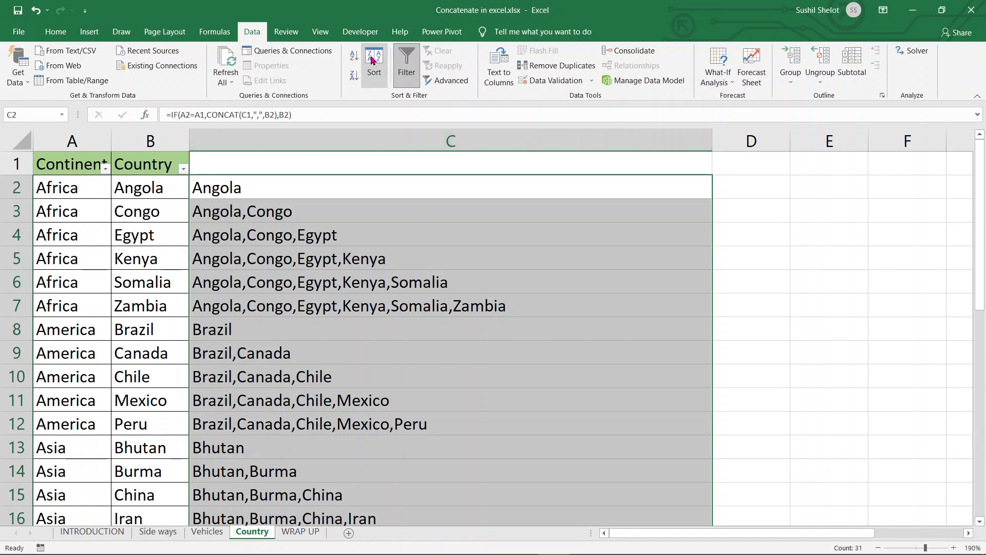
# Review the Continent and Country sort levels for columns A and B with the headers option off and on, and close without sorting.
pyautogui.moveTo(72, 141); pyautogui.dragTo(150, 141)
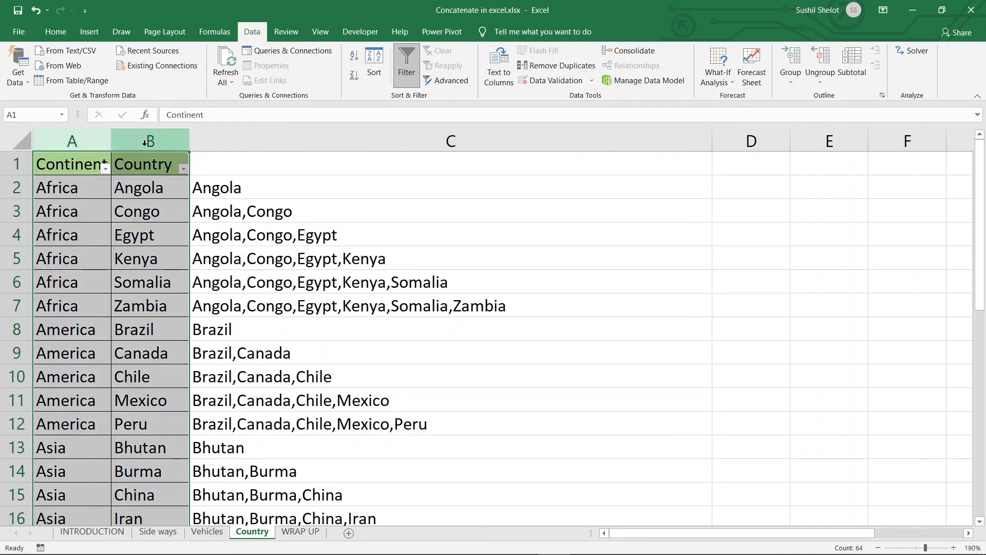
pyautogui.click(382, 63)
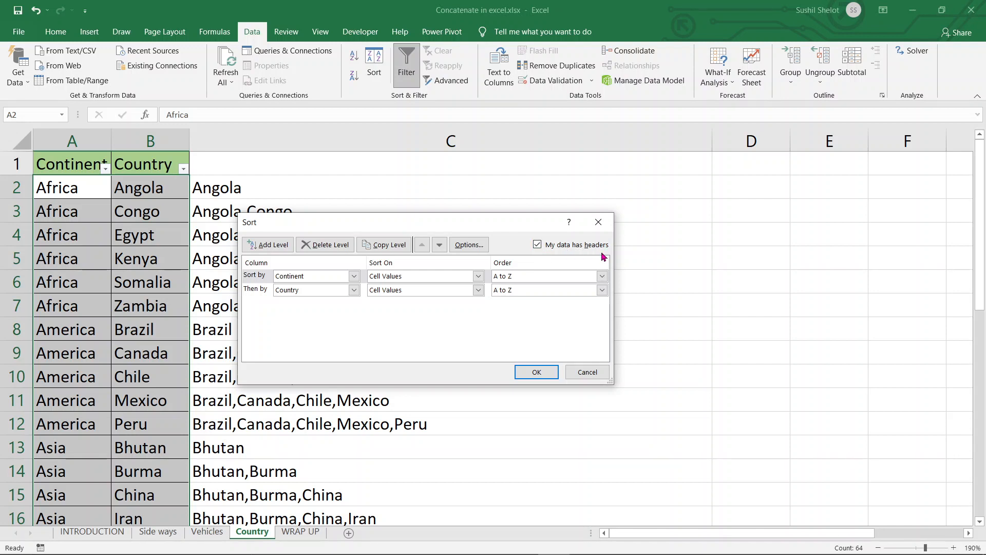
pyautogui.click(538, 245)
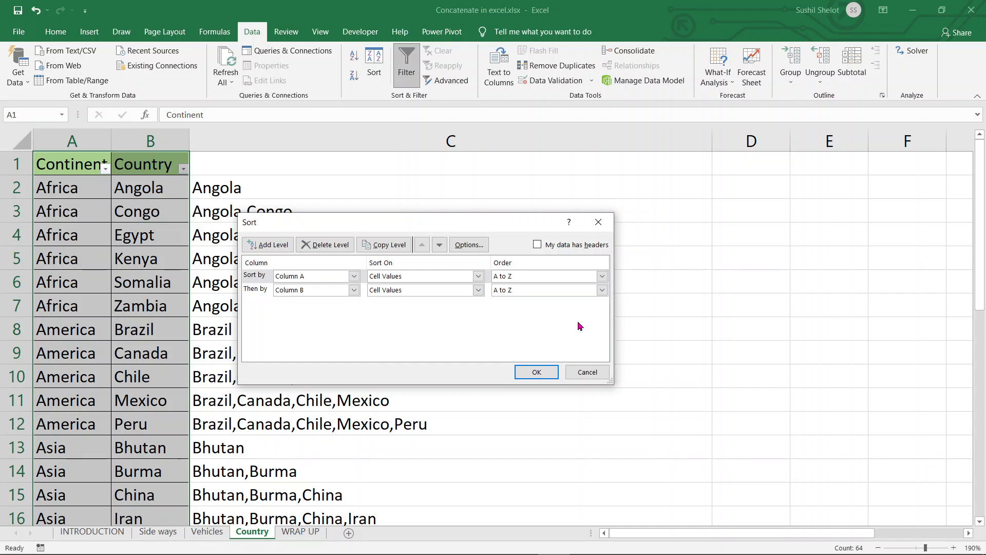
pyautogui.click(537, 245)
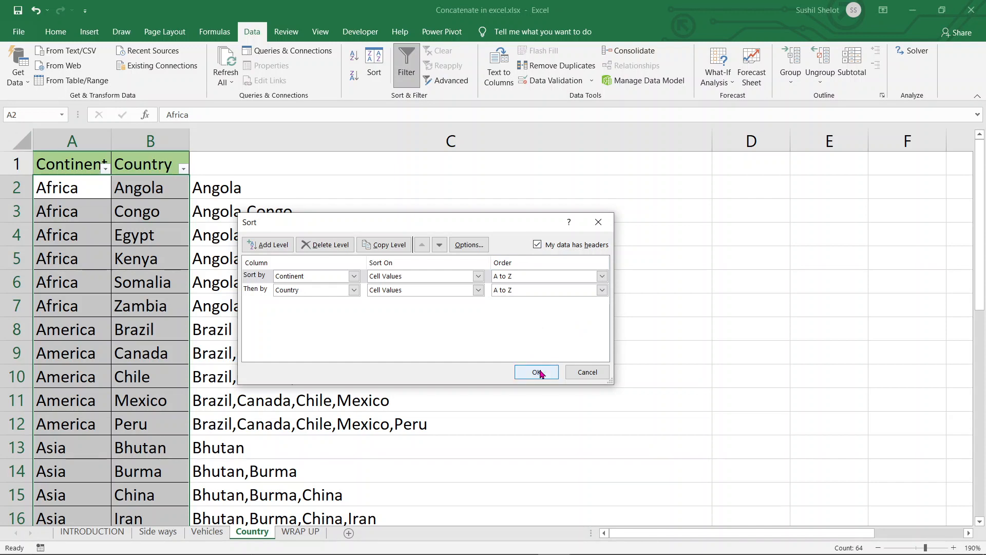
pyautogui.click(577, 371)
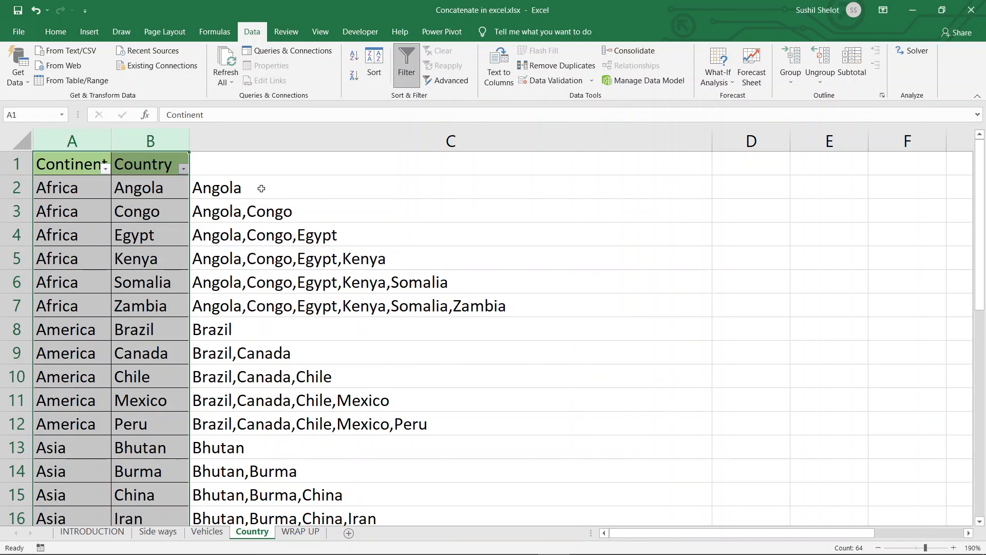
# Examine how the joined lists in C2:C7 build up for Africa and how row 8 starts a new list for America.
pyautogui.moveTo(262, 189); pyautogui.dragTo(264, 306)
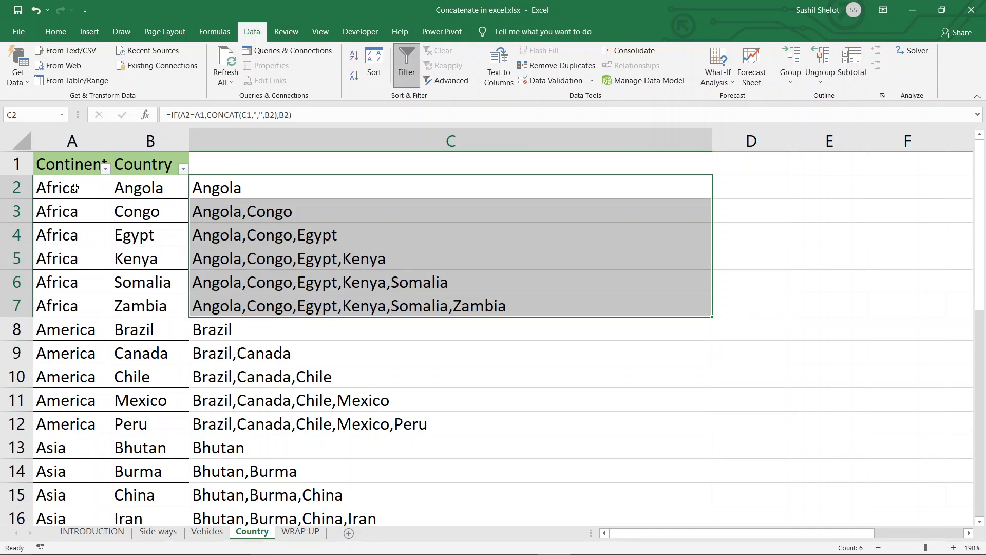
pyautogui.click(81, 307)
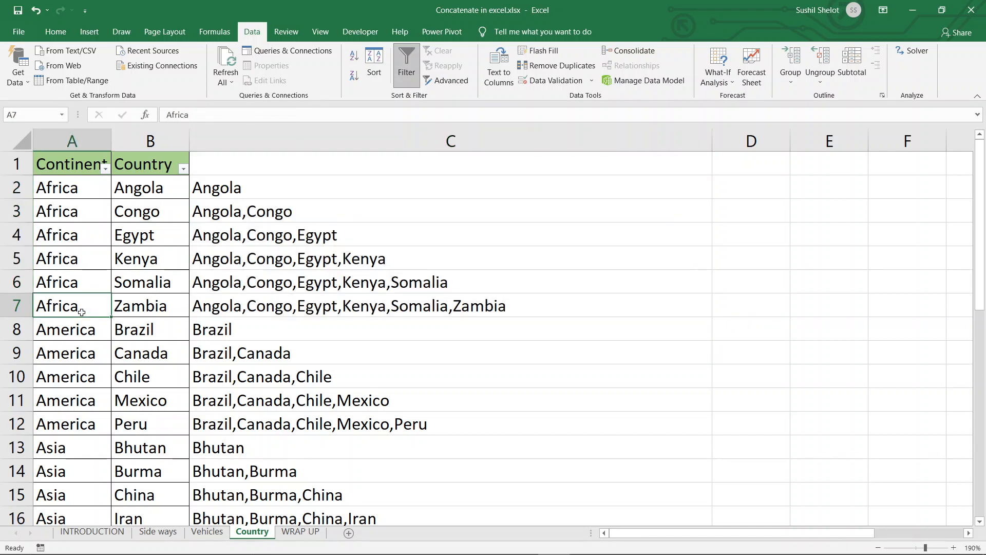
pyautogui.keyDown('ctrl'); pyautogui.click(233, 308); pyautogui.keyUp('ctrl')
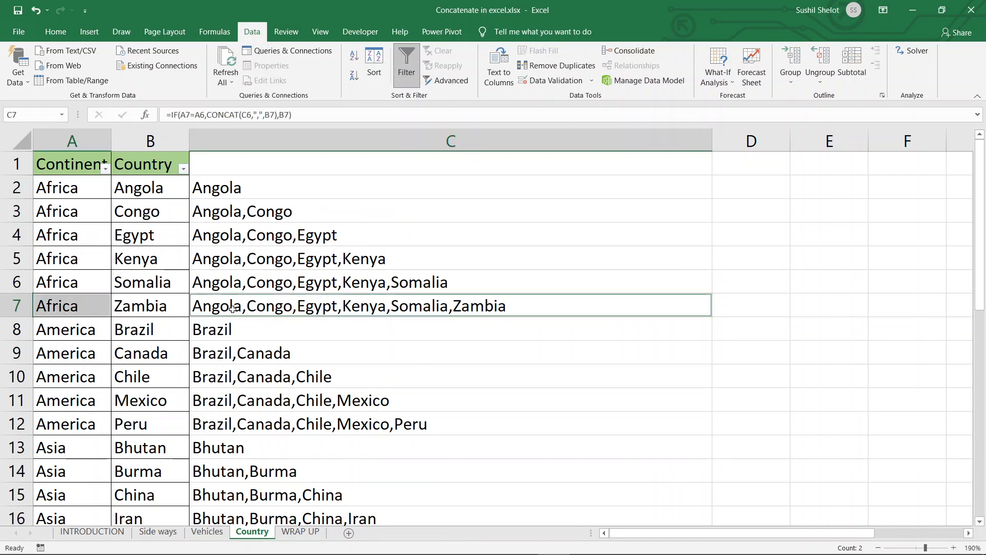
pyautogui.moveTo(228, 186); pyautogui.dragTo(226, 281)
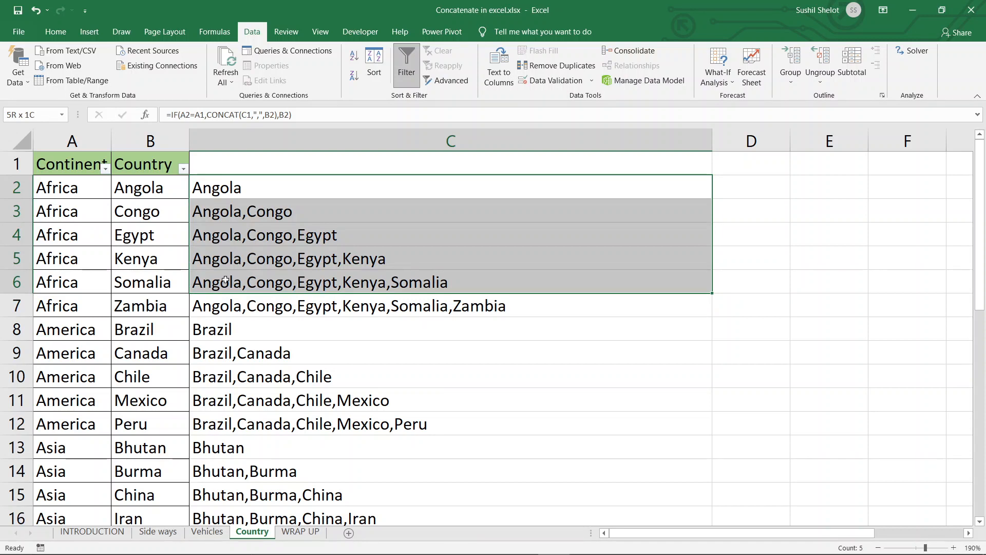
pyautogui.moveTo(225, 281); pyautogui.dragTo(225, 280)
pyautogui.click(244, 305)
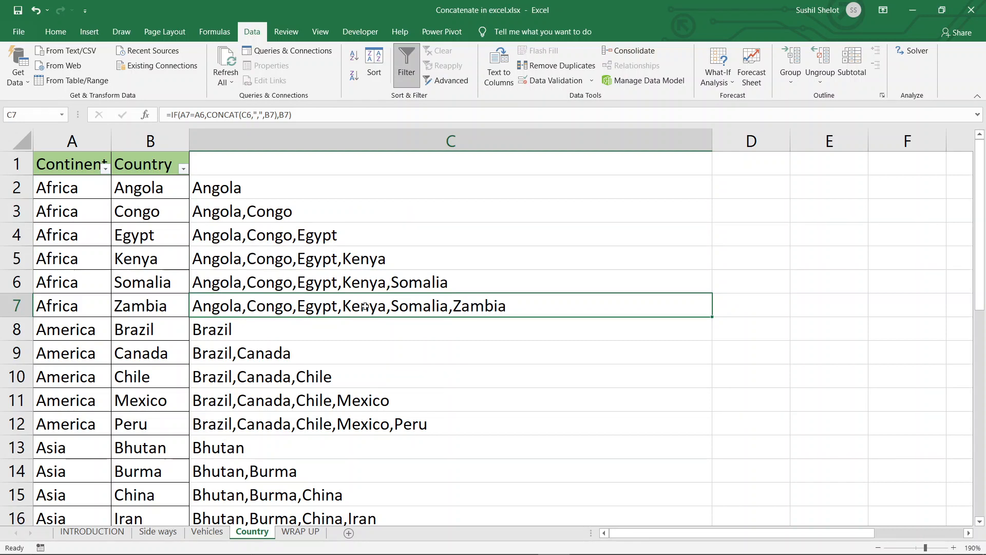
pyautogui.click(238, 329)
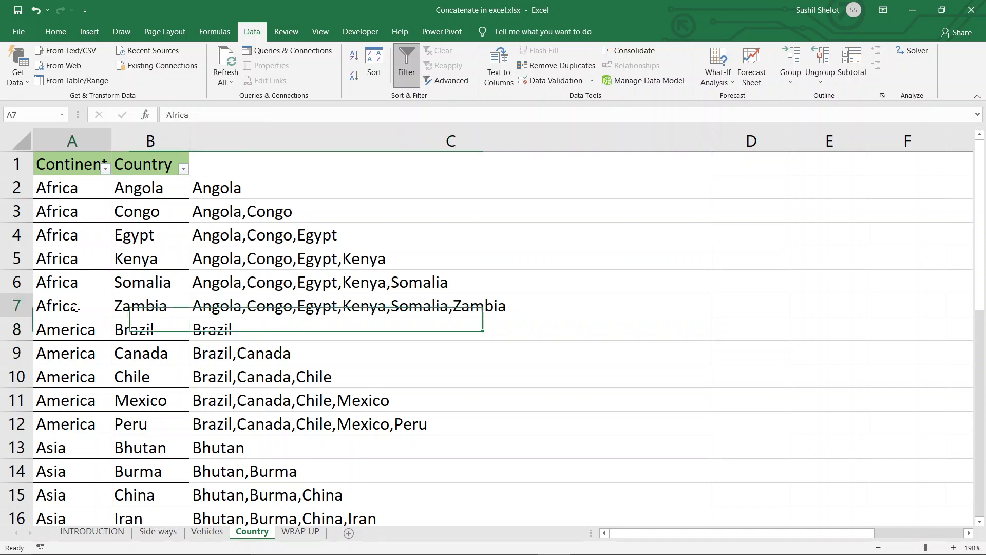
pyautogui.click(74, 330)
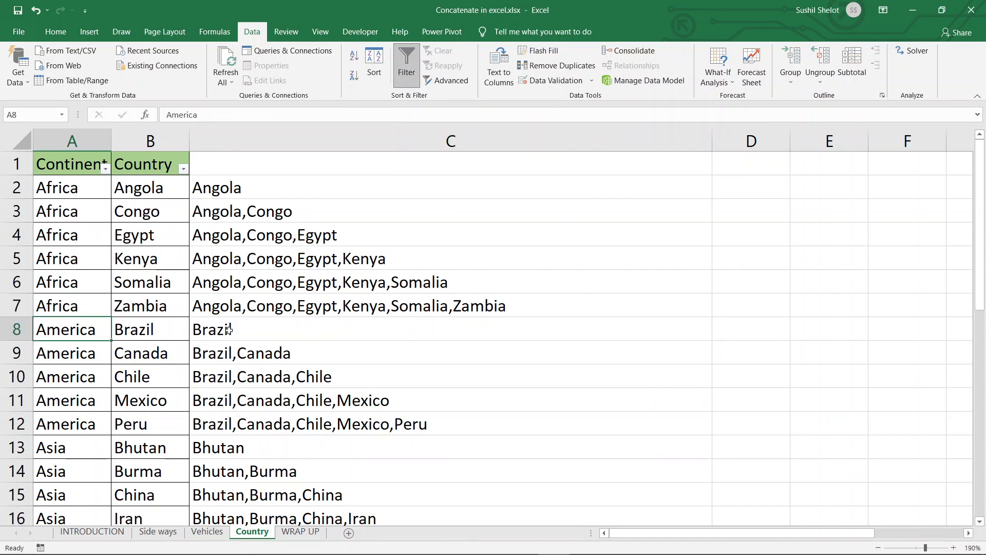
# Examine the partial lists in column C against the complete lists in the last Africa and America rows, 7 and 12.
pyautogui.click(229, 332)
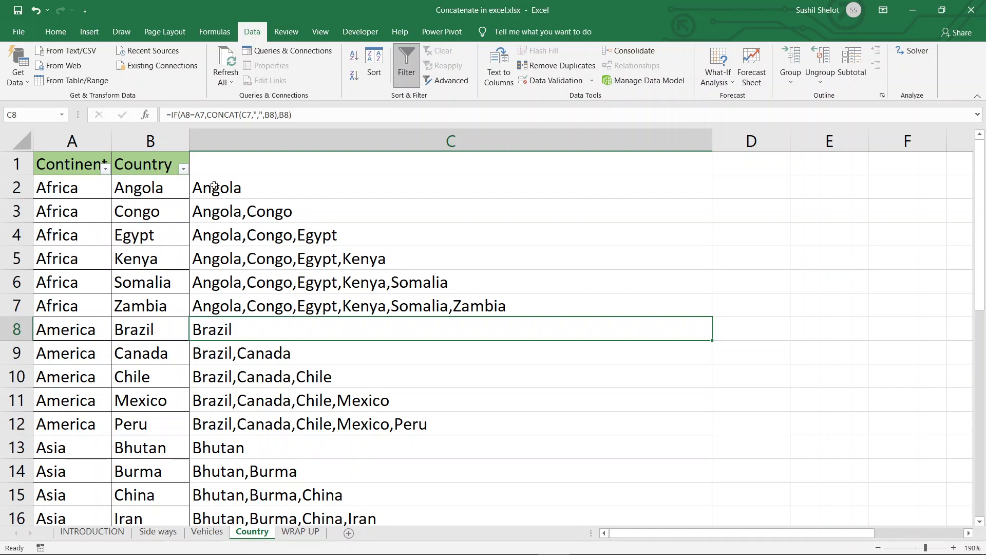
pyautogui.moveTo(214, 185); pyautogui.dragTo(218, 276)
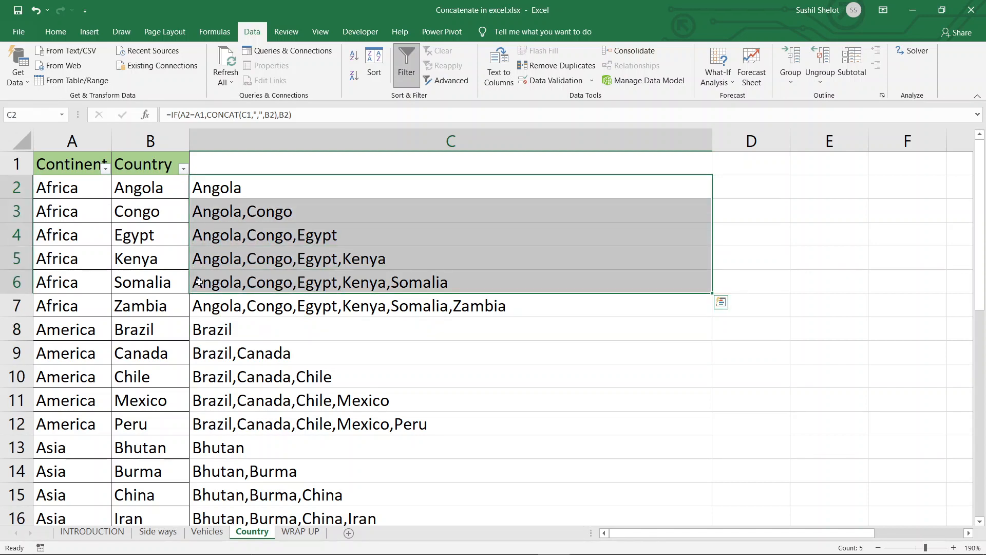
pyautogui.click(62, 308)
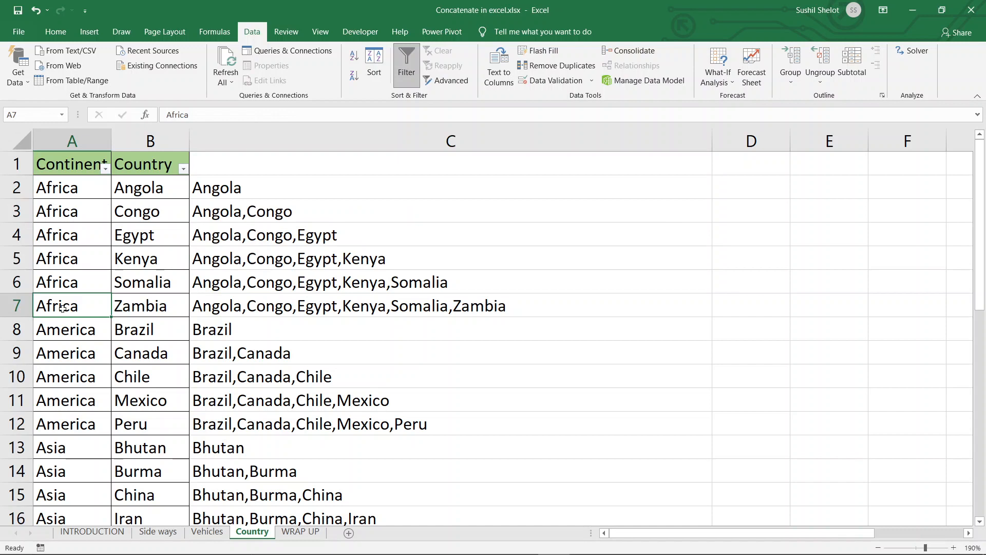
pyautogui.keyDown('ctrl'); pyautogui.click(214, 308); pyautogui.keyUp('ctrl')
pyautogui.keyDown('ctrl'); pyautogui.click(77, 424); pyautogui.keyUp('ctrl')
pyautogui.keyDown('ctrl'); pyautogui.click(201, 422); pyautogui.keyUp('ctrl')
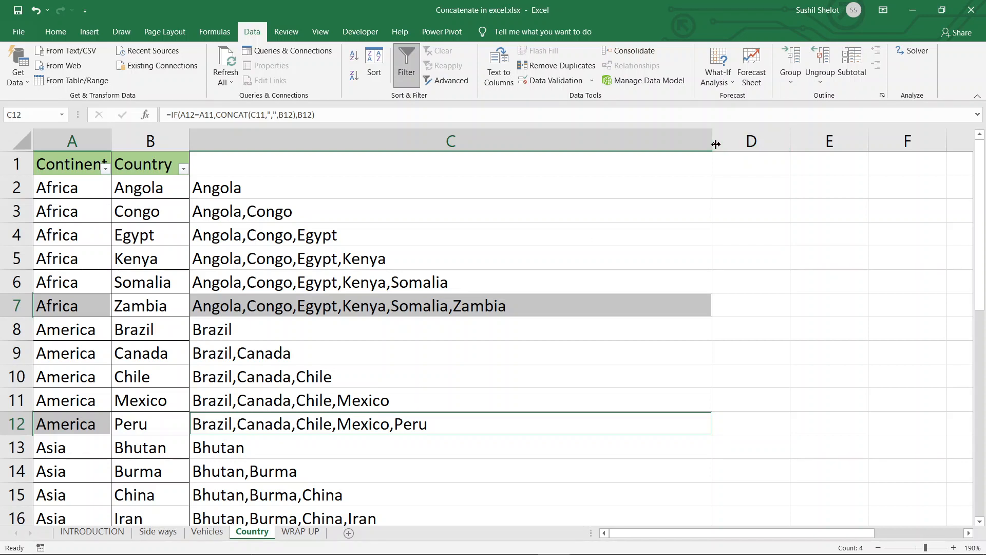
# Narrow column C to fit its longest lists and start an IF formula in D2 with the test A2<>A3.
pyautogui.moveTo(713, 142); pyautogui.dragTo(524, 168)
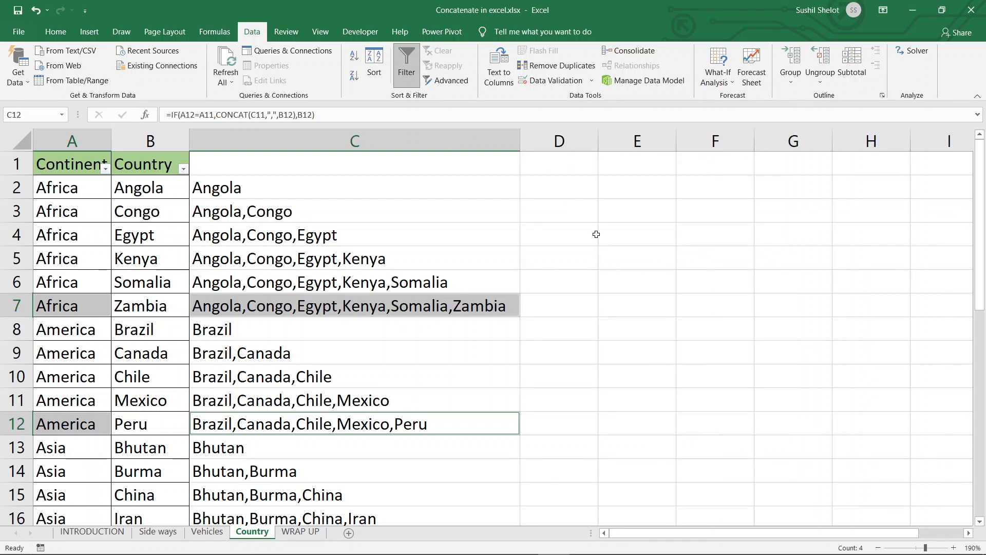
pyautogui.click(576, 190)
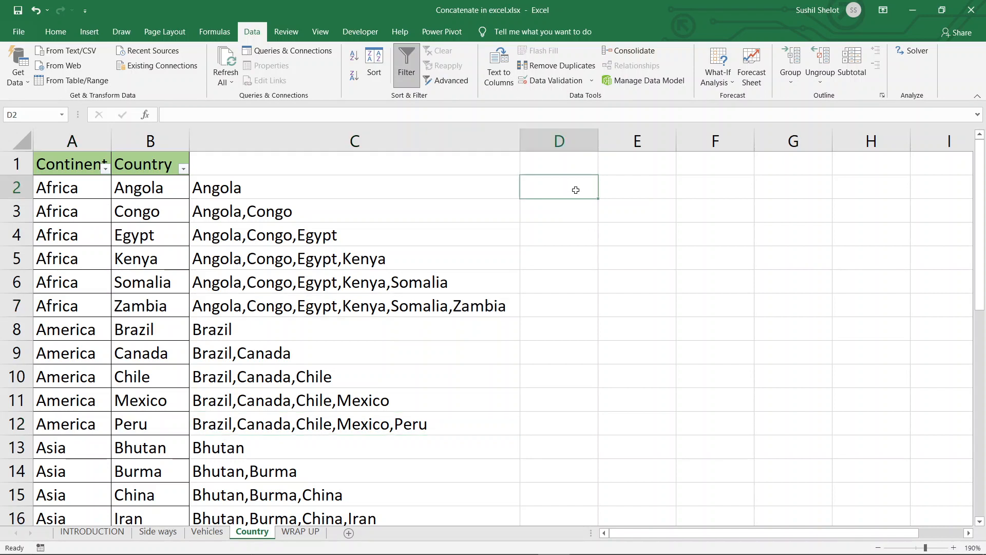
pyautogui.write('=i')
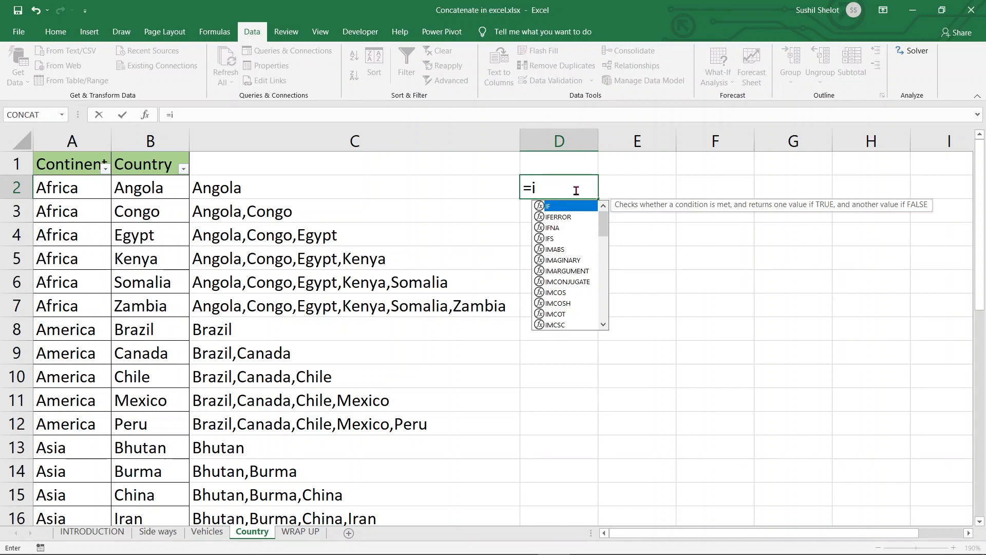
pyautogui.write('f(')
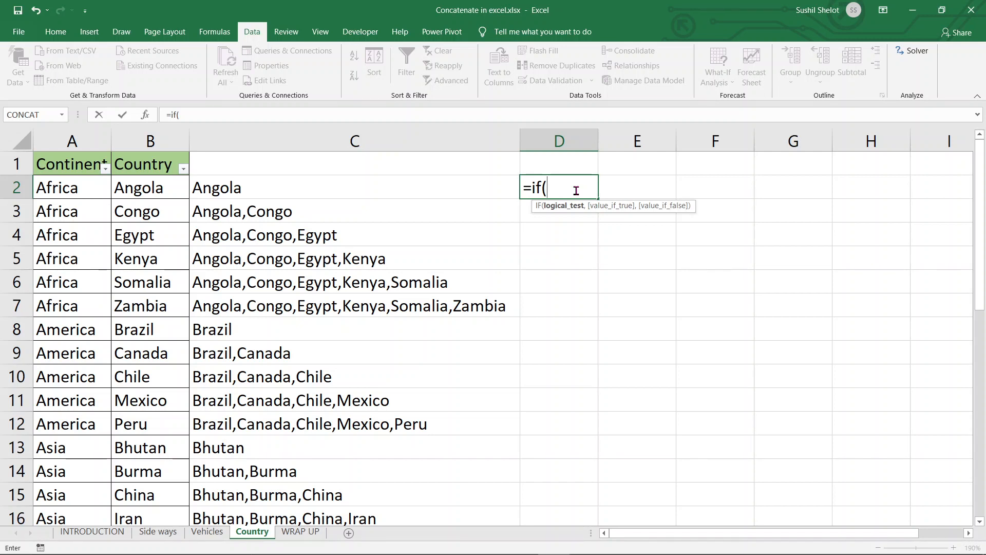
pyautogui.click(82, 190)
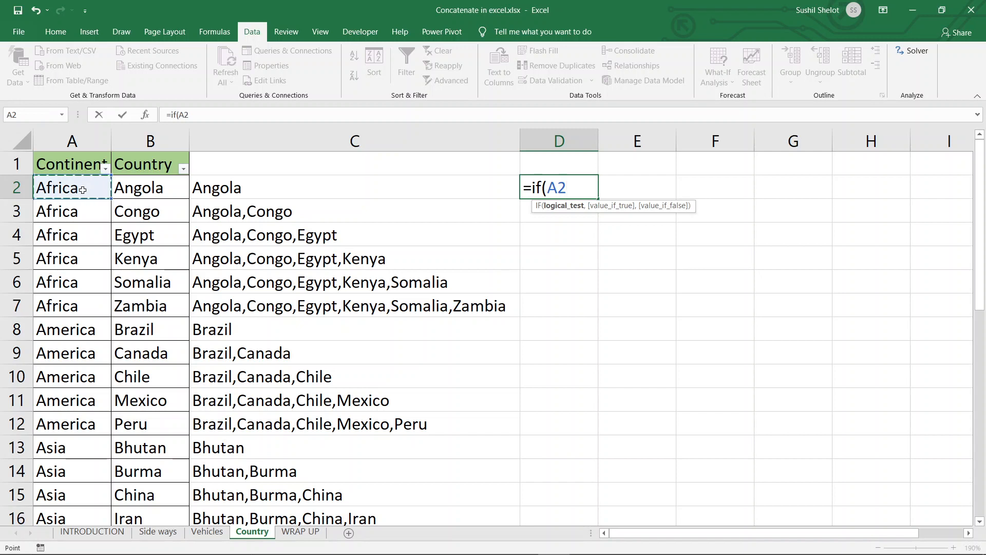
pyautogui.write('<>')
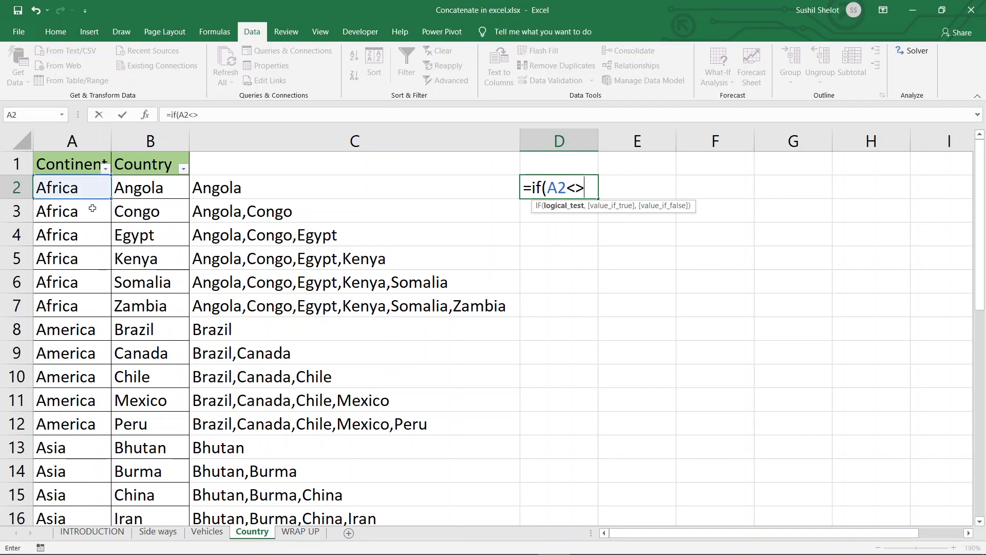
pyautogui.click(92, 208)
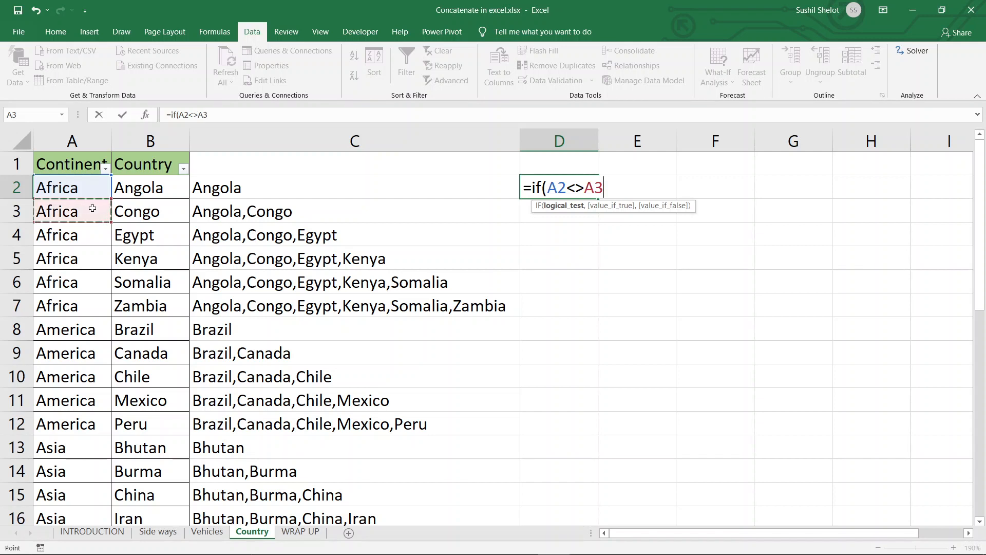
pyautogui.write(',')
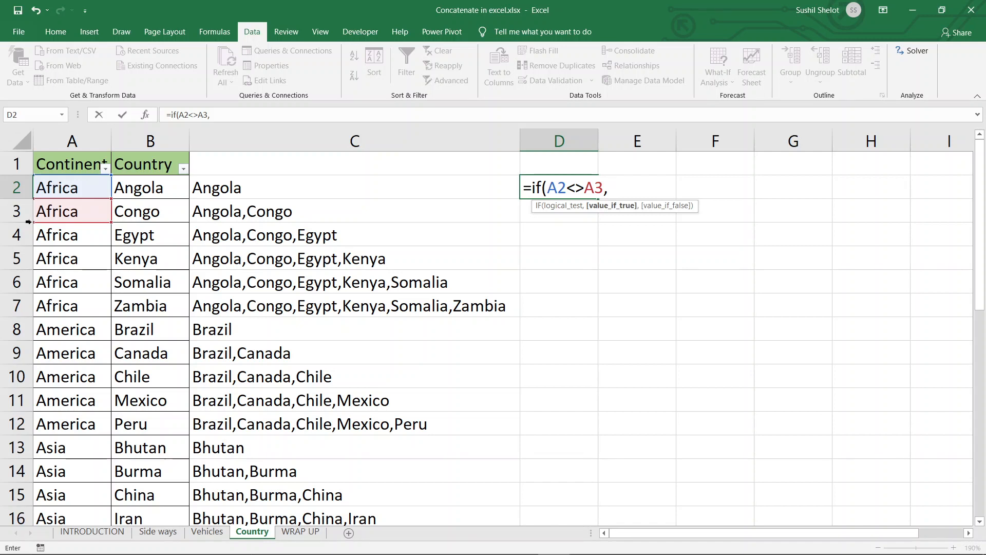
# Complete D2's IF formula with C2 if true and "Nothing" if false, and fill it down all the country rows.
pyautogui.click(234, 191)
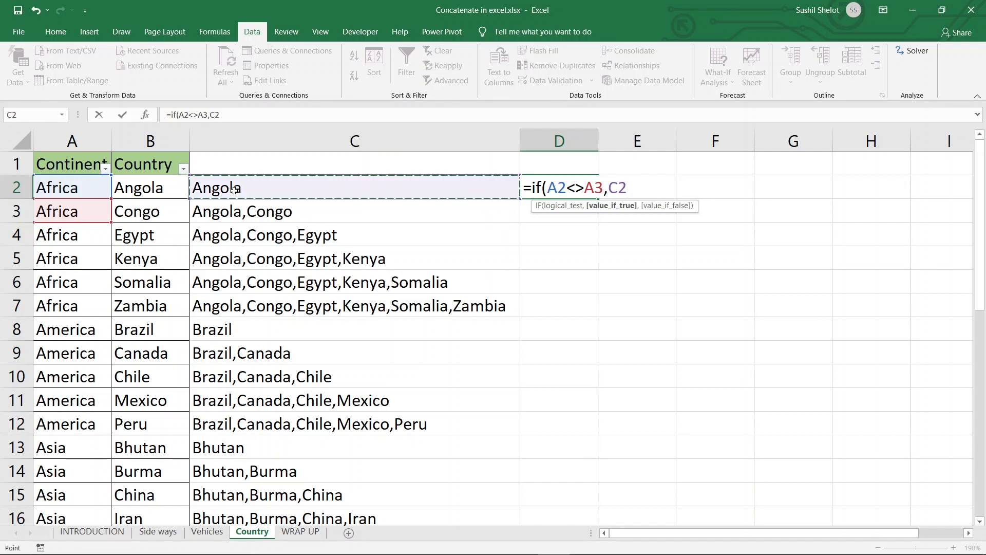
pyautogui.write(',')
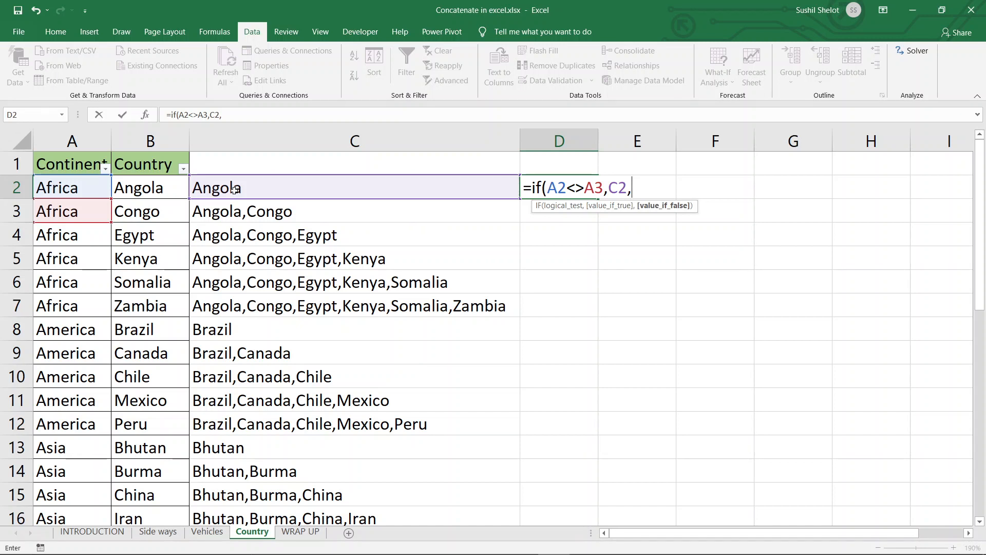
pyautogui.write('"Nothing')
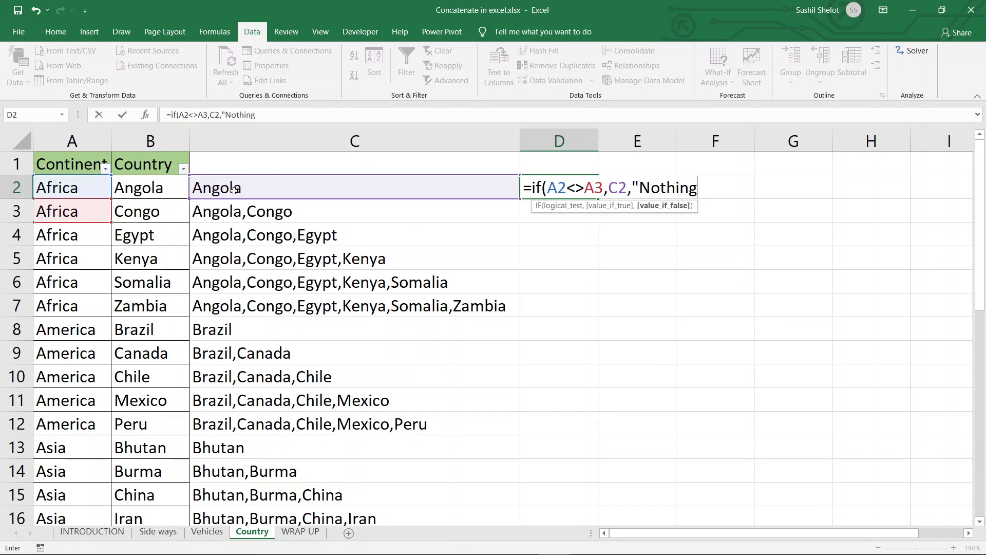
pyautogui.write('")')
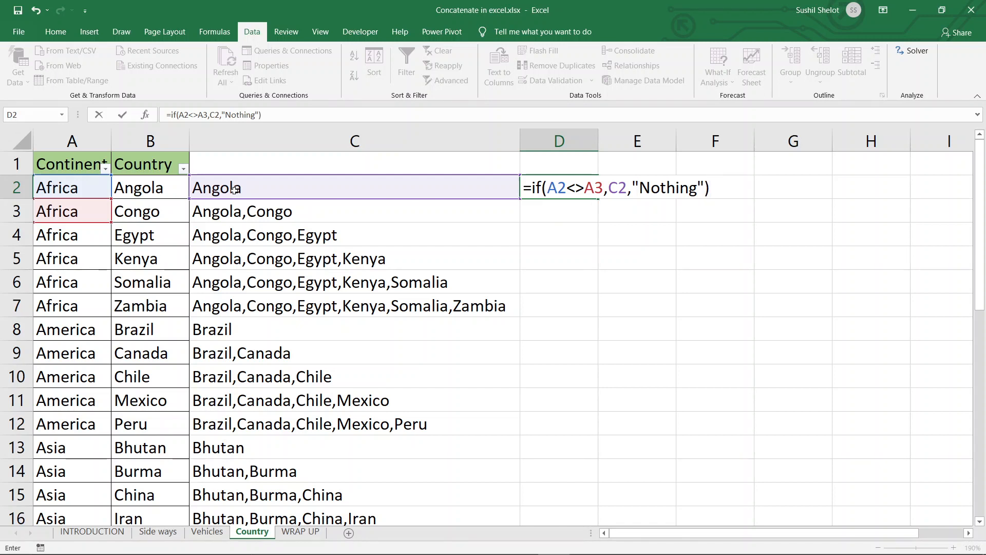
pyautogui.press('Return')
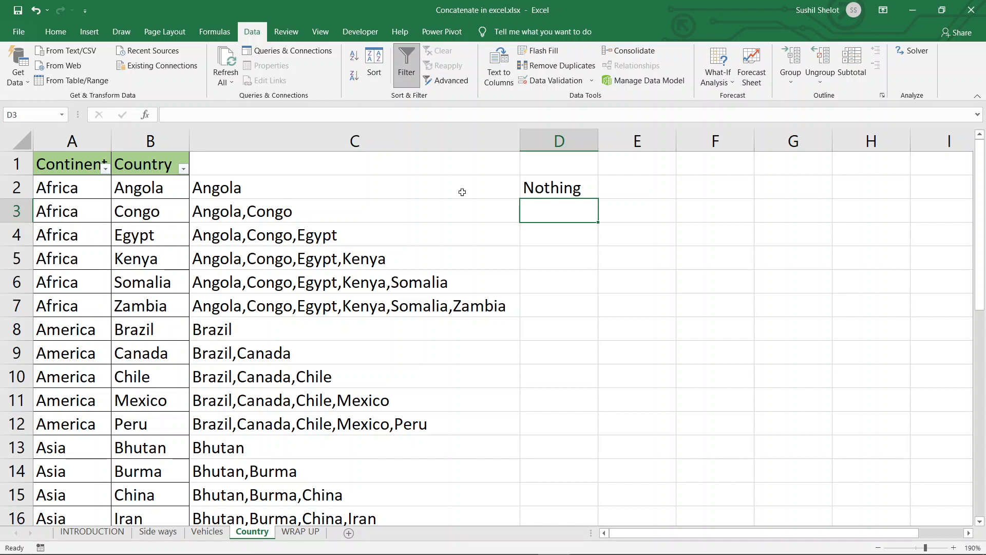
pyautogui.click(590, 190)
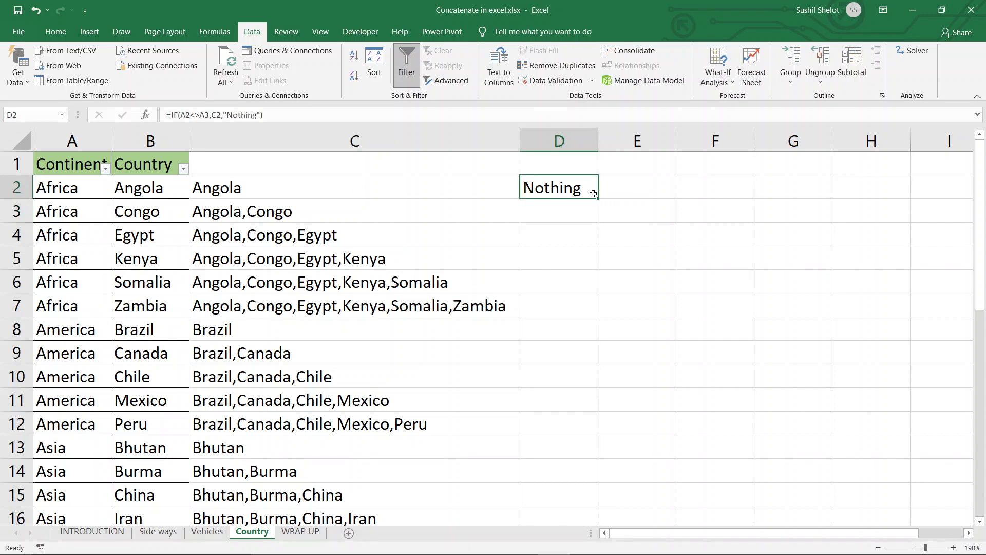
pyautogui.doubleClick(598, 198)
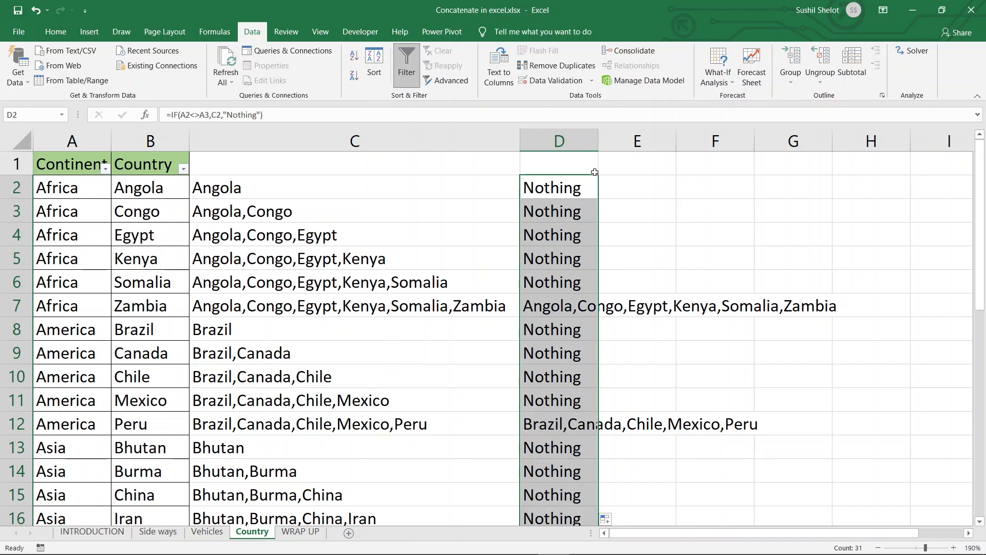
# Insert a blank column before the filled IF results in column D and narrow it.
pyautogui.click(585, 144)
pyautogui.rightClick(585, 144)
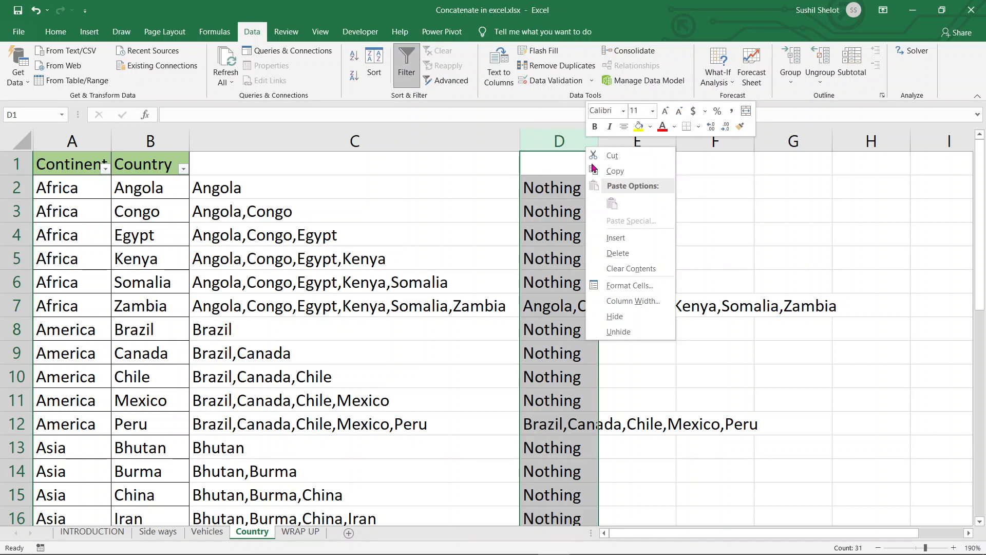
pyautogui.click(623, 238)
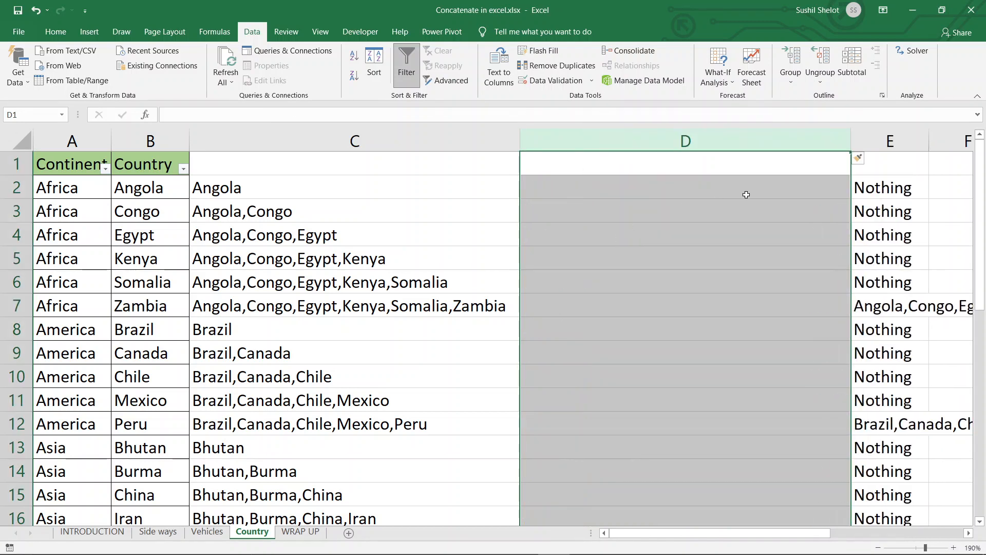
pyautogui.moveTo(852, 143); pyautogui.dragTo(677, 157)
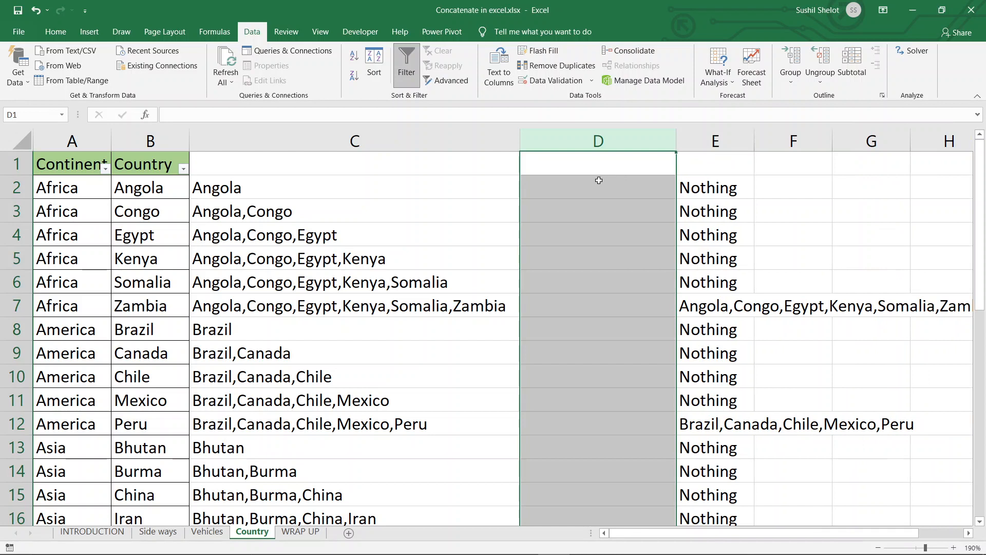
pyautogui.click(598, 181)
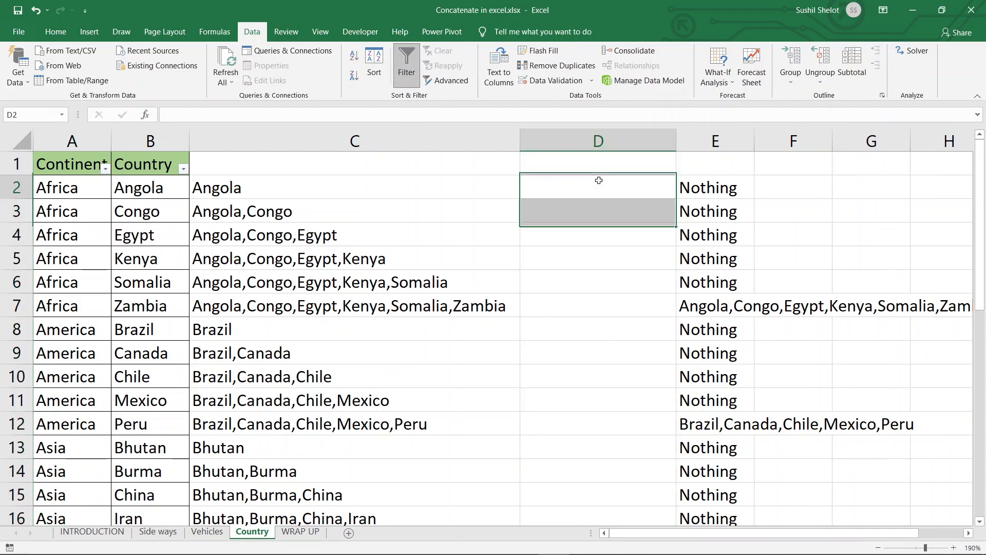
pyautogui.click(694, 190)
pyautogui.moveTo(264, 115); pyautogui.dragTo(162, 108)
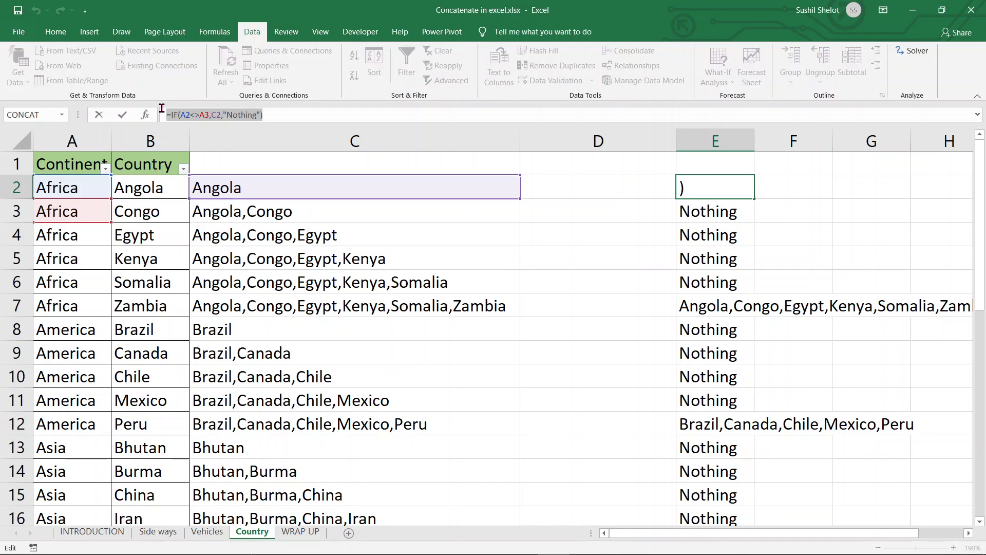
pyautogui.write('=')
pyautogui.click(556, 189)
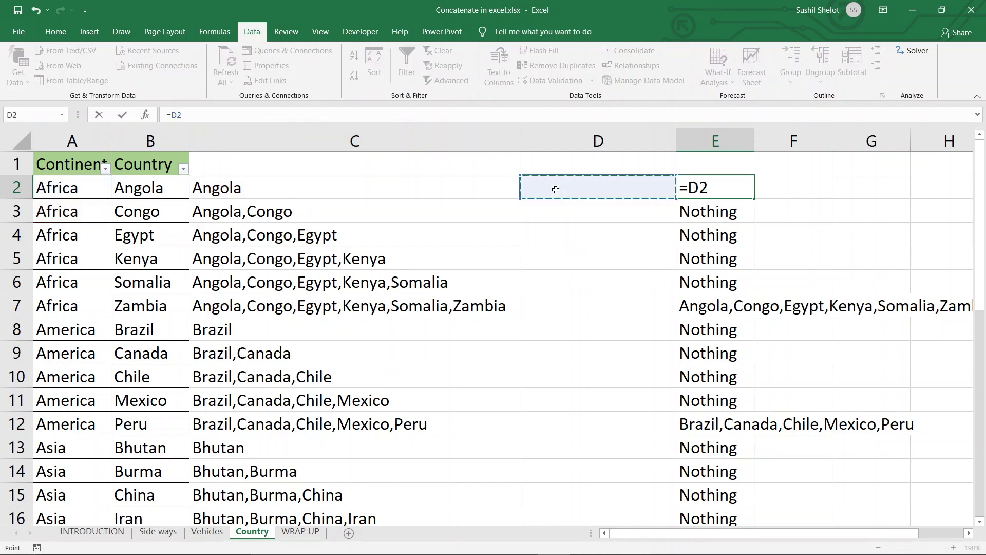
pyautogui.press('Escape')
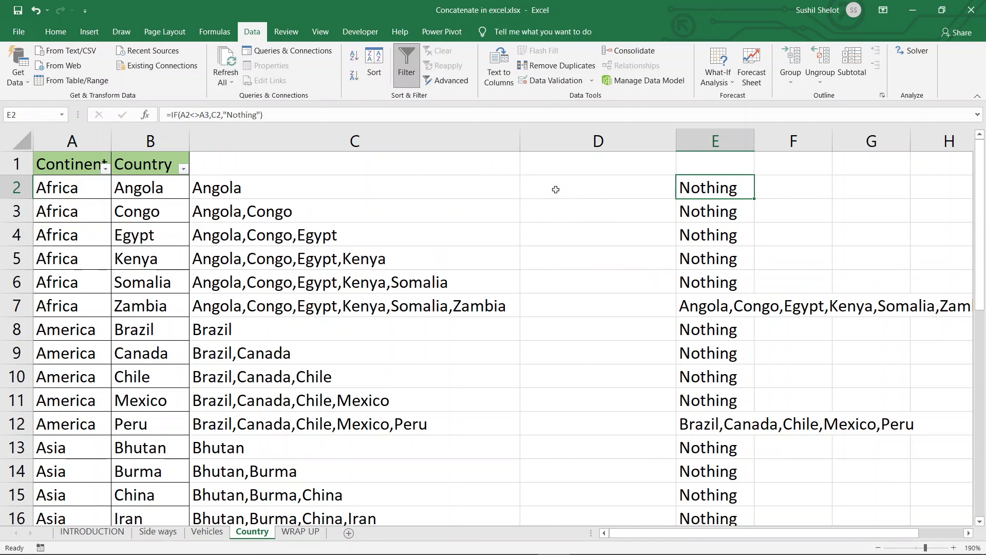
# Try to copy E2 into D2 with a formulas-only paste, and clear the pasted formula from D2.
pyautogui.hotkey('ctrl', 'c')
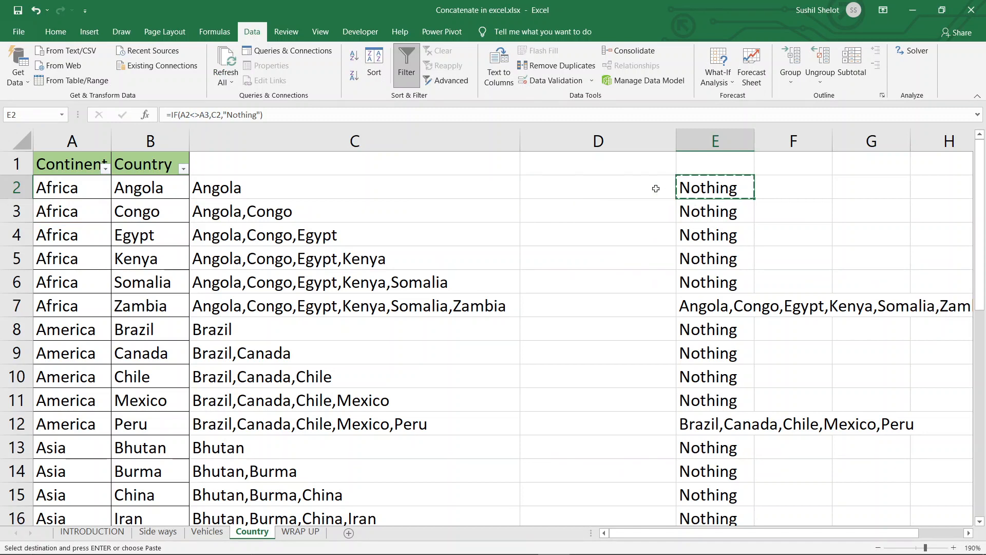
pyautogui.rightClick(632, 185)
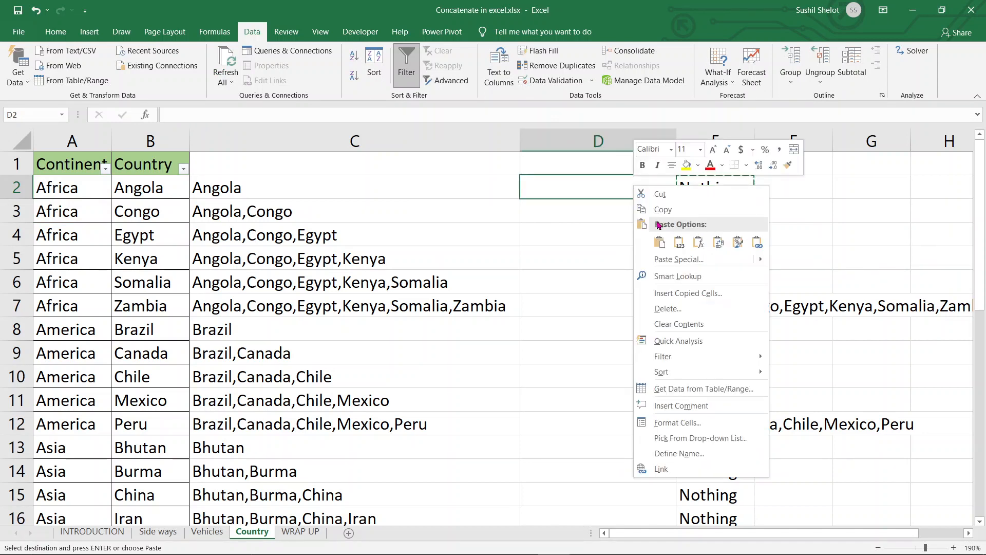
pyautogui.click(699, 244)
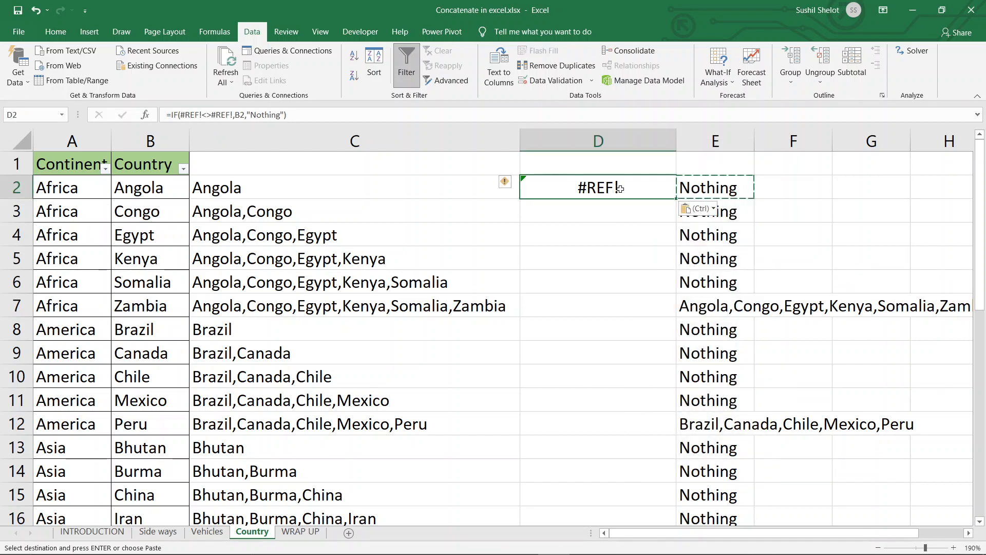
pyautogui.press('Delete')
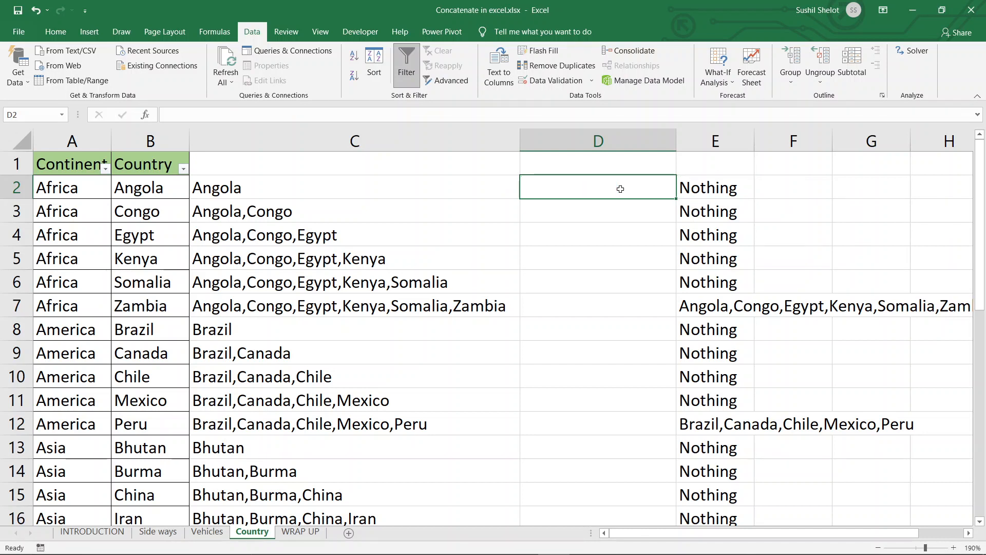
# Start an IF formula in D2 with the test A2<>A3 and A2 as the value if true.
pyautogui.doubleClick(621, 190)
pyautogui.write('=')
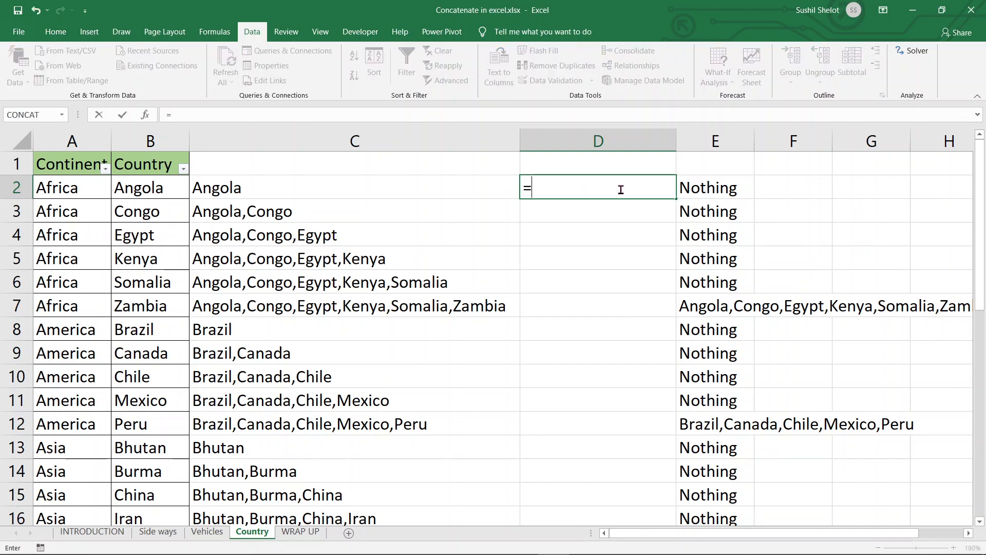
pyautogui.write('if(')
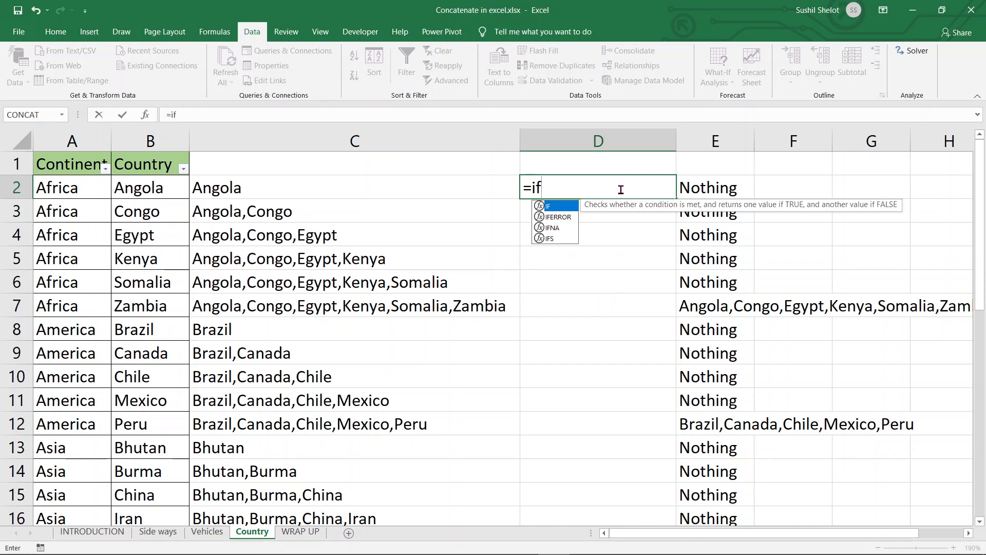
pyautogui.click(84, 188)
pyautogui.write('<>')
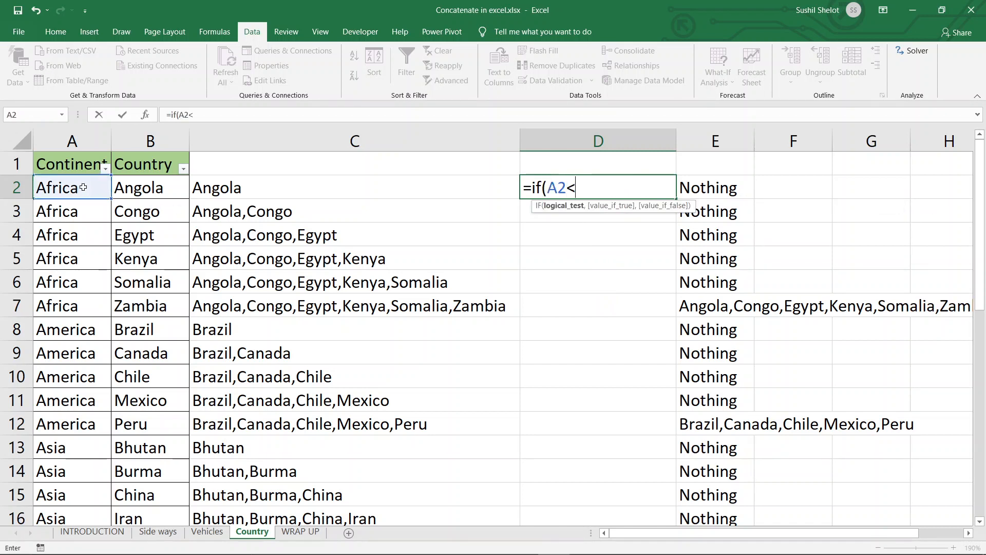
pyautogui.click(80, 210)
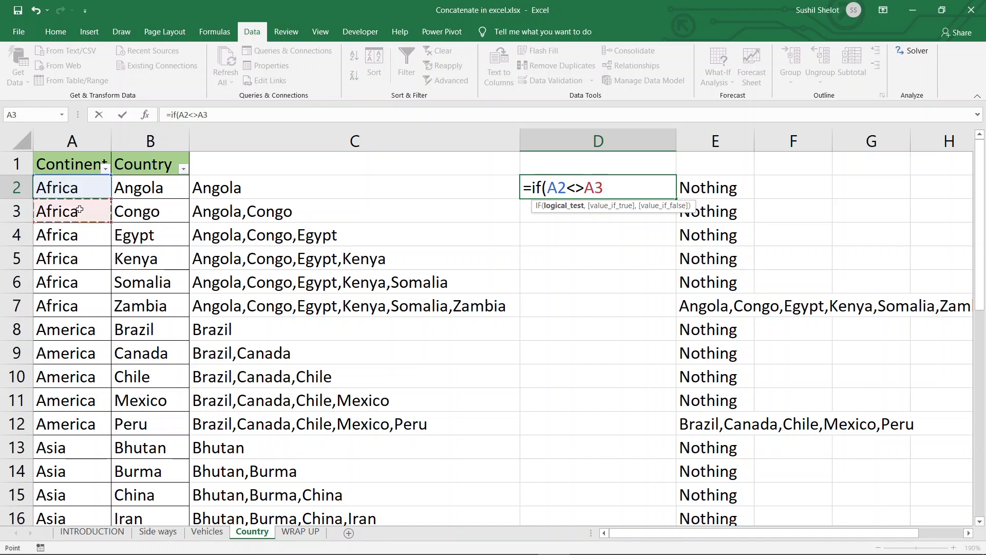
pyautogui.write(',')
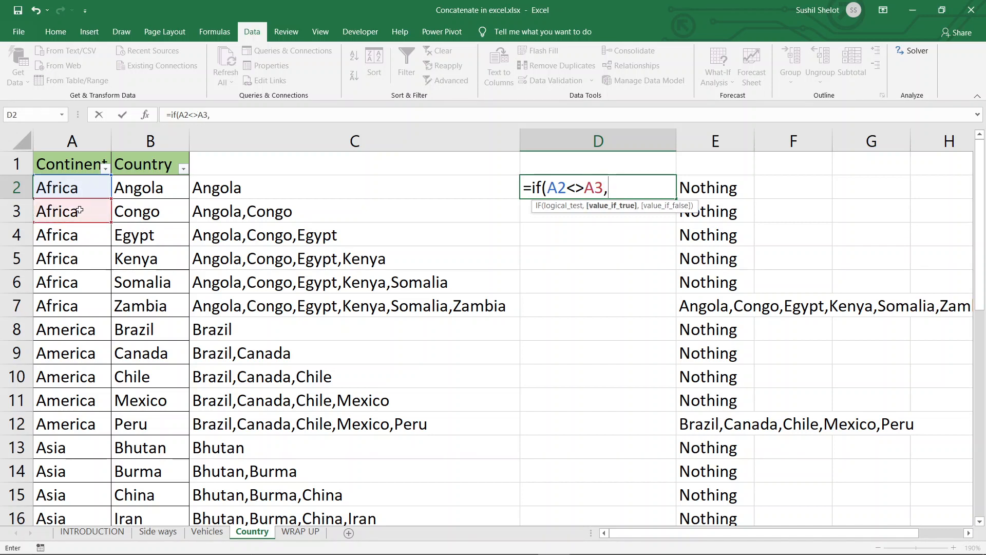
pyautogui.click(88, 182)
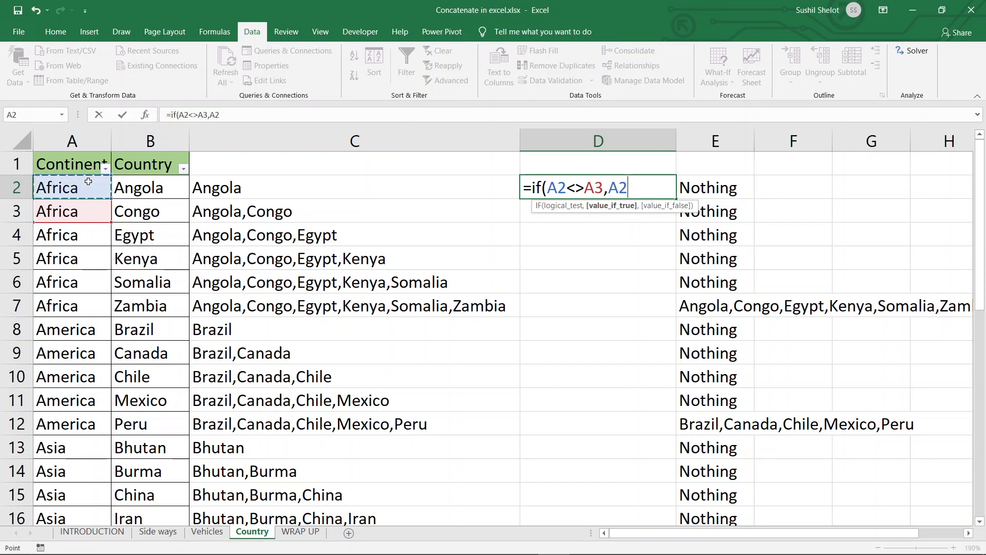
pyautogui.write(',')
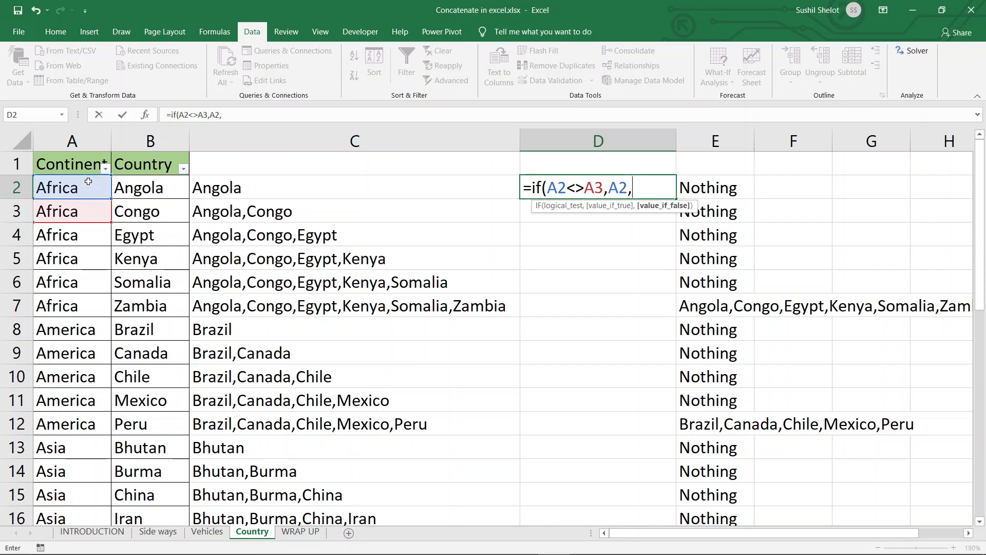
# Complete D2's IF formula with "Nothing" as the value if false, and fill it down all the country rows.
pyautogui.write(':No')
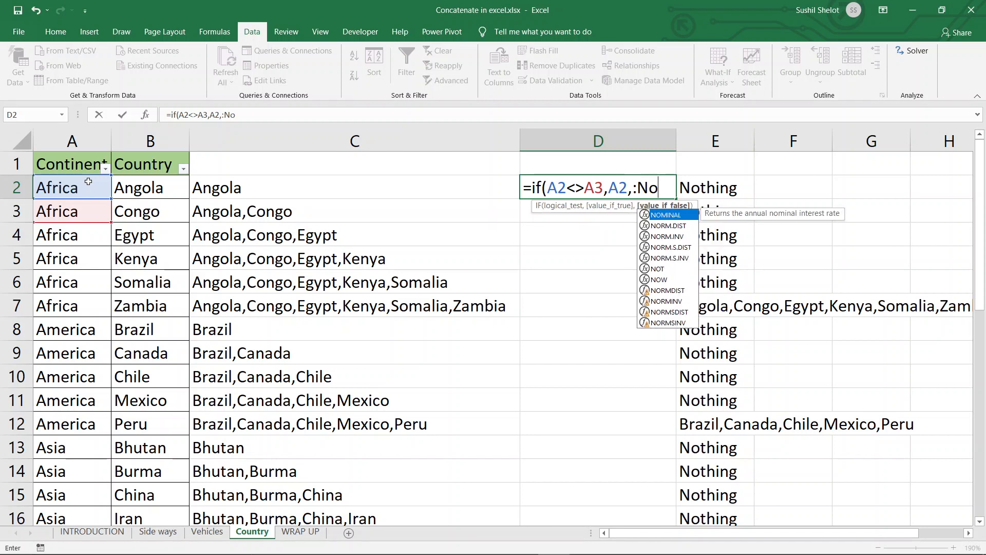
pyautogui.write('thing')
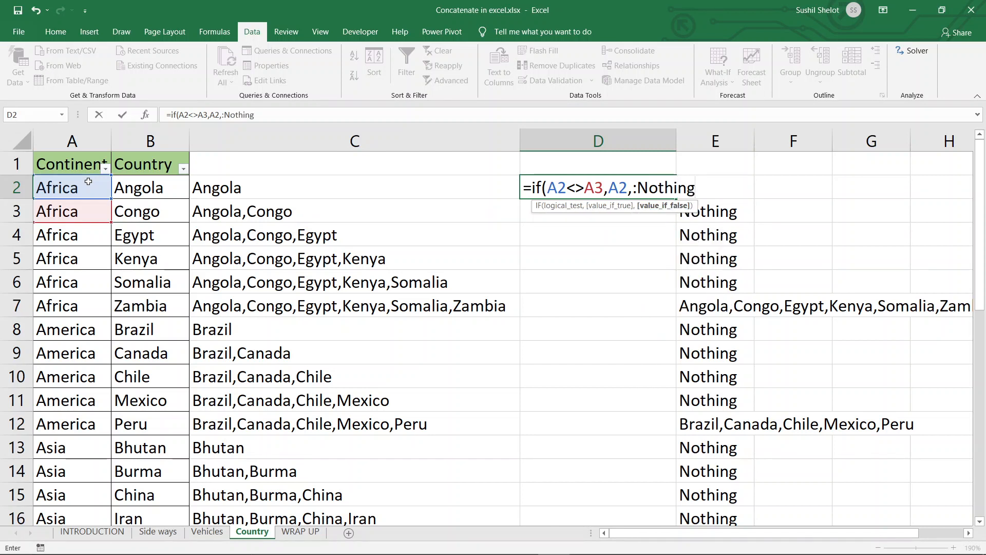
pyautogui.write('")')
pyautogui.press('Return')
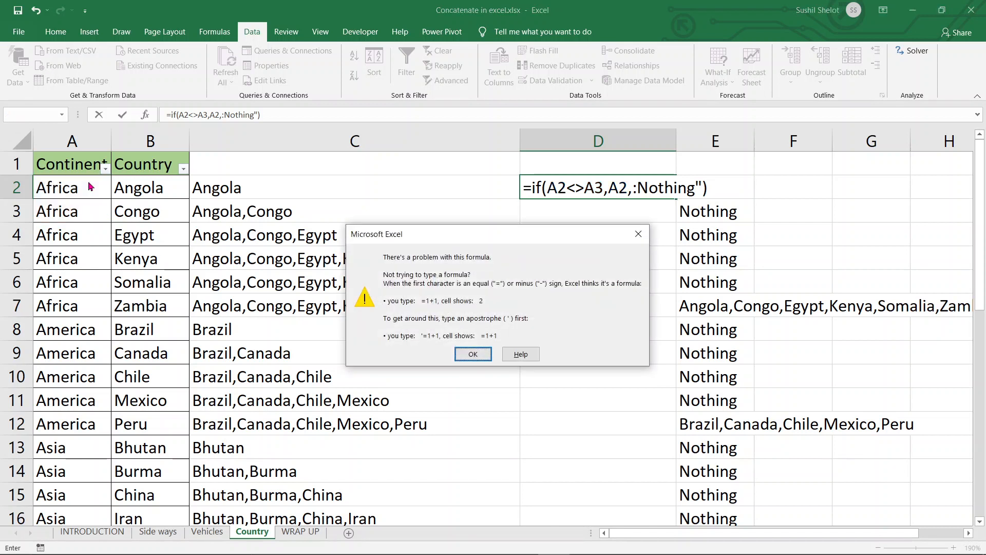
pyautogui.click(472, 355)
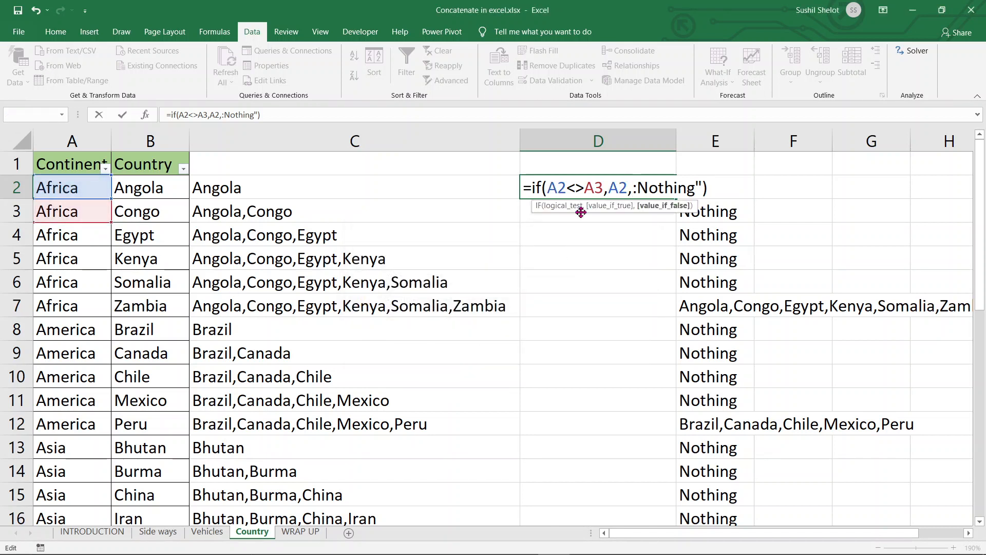
pyautogui.click(636, 188)
pyautogui.press('BackSpace')
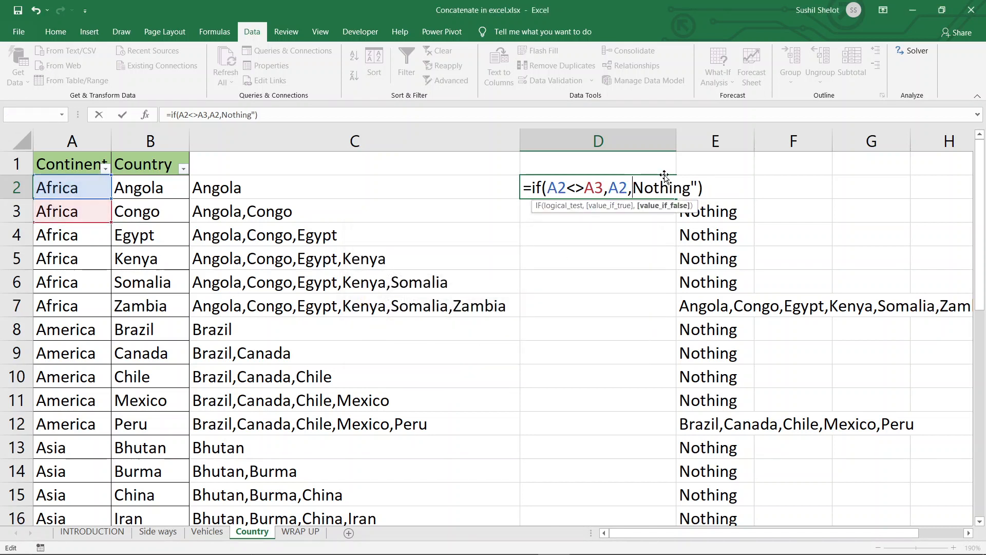
pyautogui.write('"')
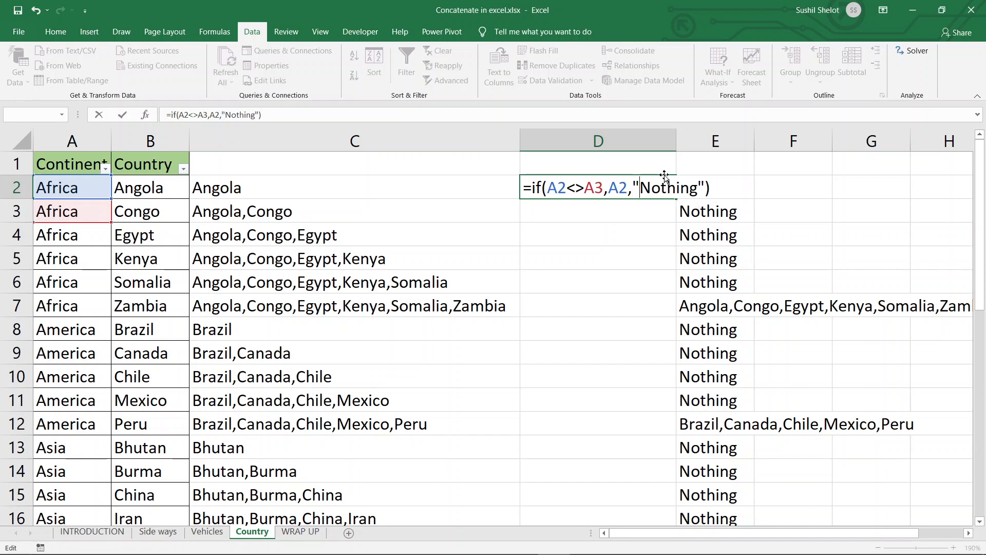
pyautogui.press('Return')
pyautogui.click(631, 184)
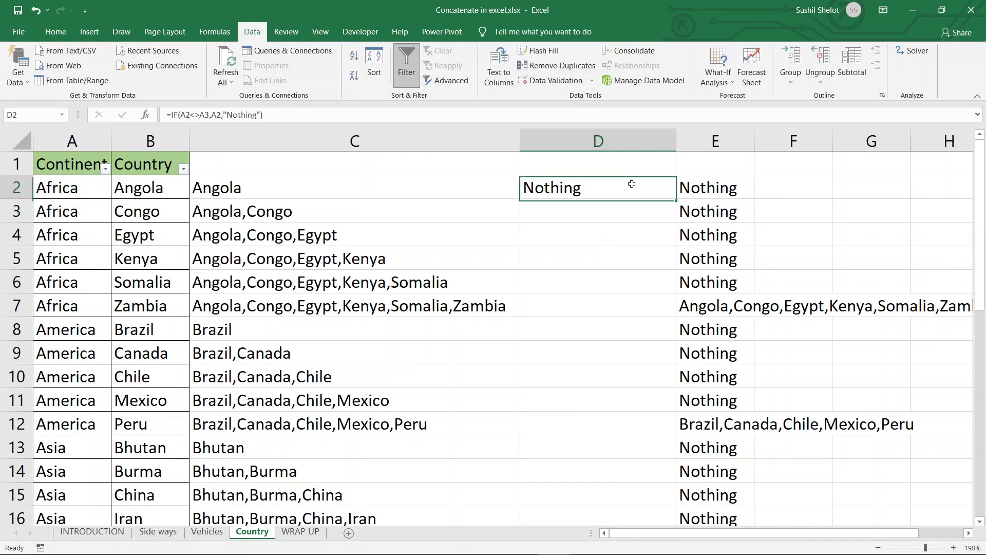
pyautogui.doubleClick(676, 200)
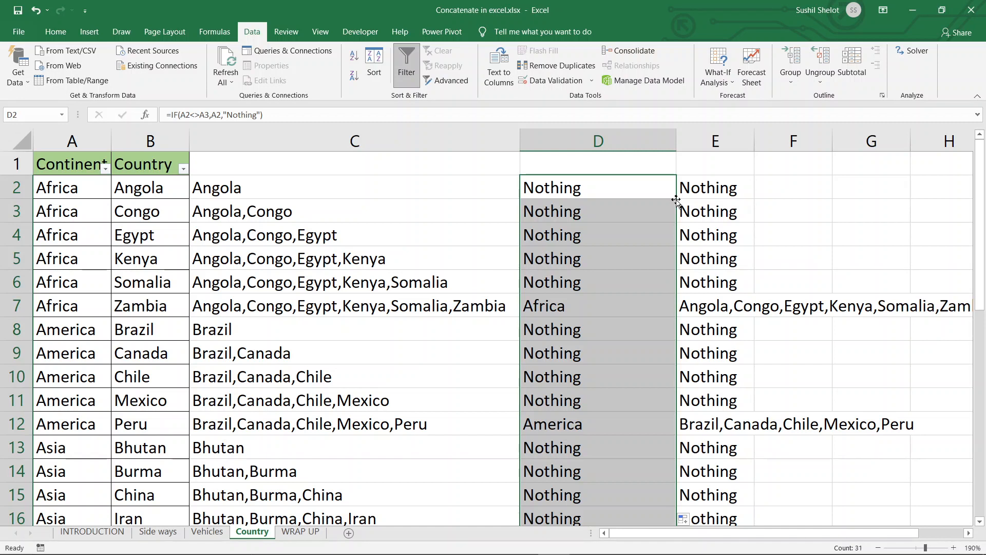
# Fit the widths of columns D and E to their contents.
pyautogui.click(619, 143)
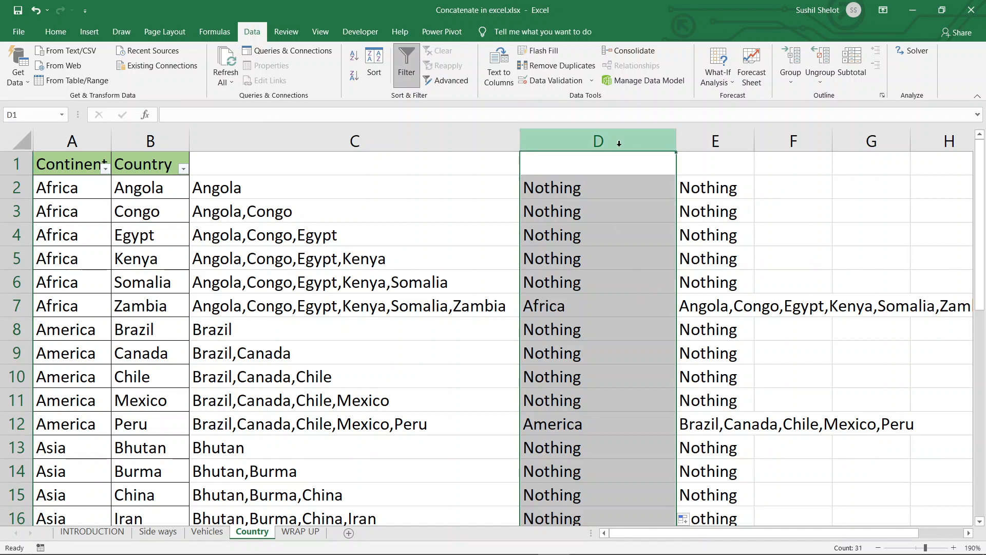
pyautogui.click(718, 144)
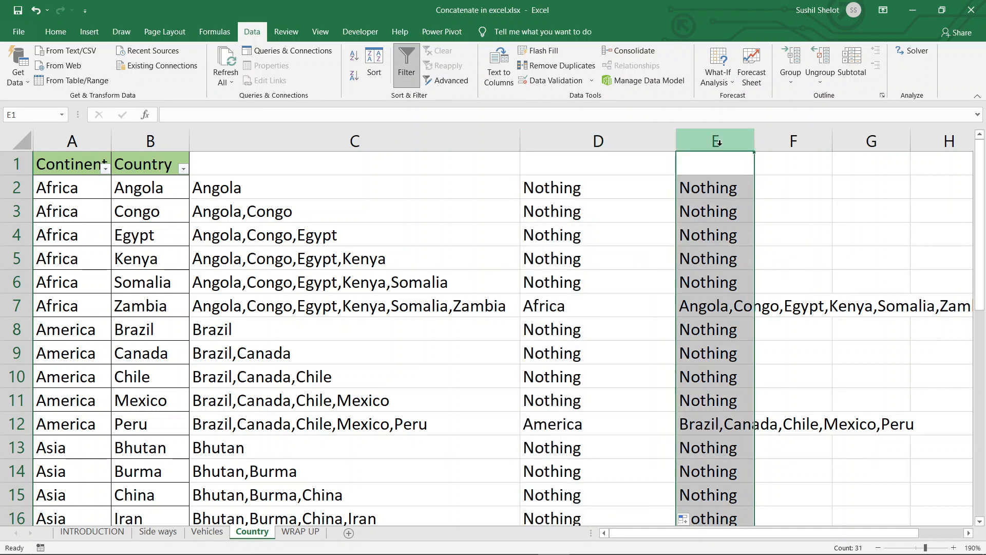
pyautogui.doubleClick(754, 141)
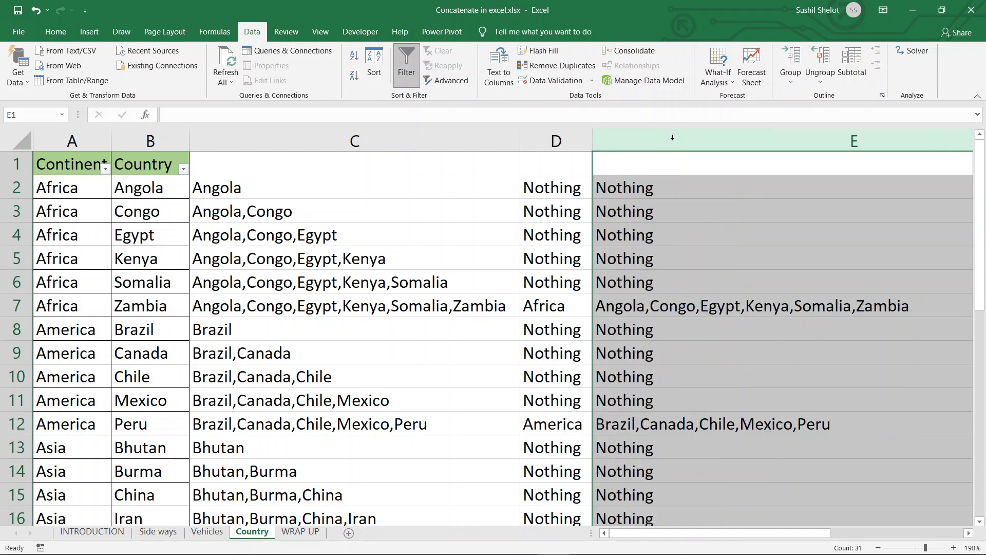
pyautogui.doubleClick(674, 141)
# Check the IF formulas in column D cell by cell from D2 down to D9.
pyautogui.click(566, 192)
pyautogui.press('Down')
pyautogui.press('Down')
pyautogui.press('Down')
pyautogui.press('Down')
pyautogui.press('Down')
pyautogui.press('Down')
pyautogui.press('Down')
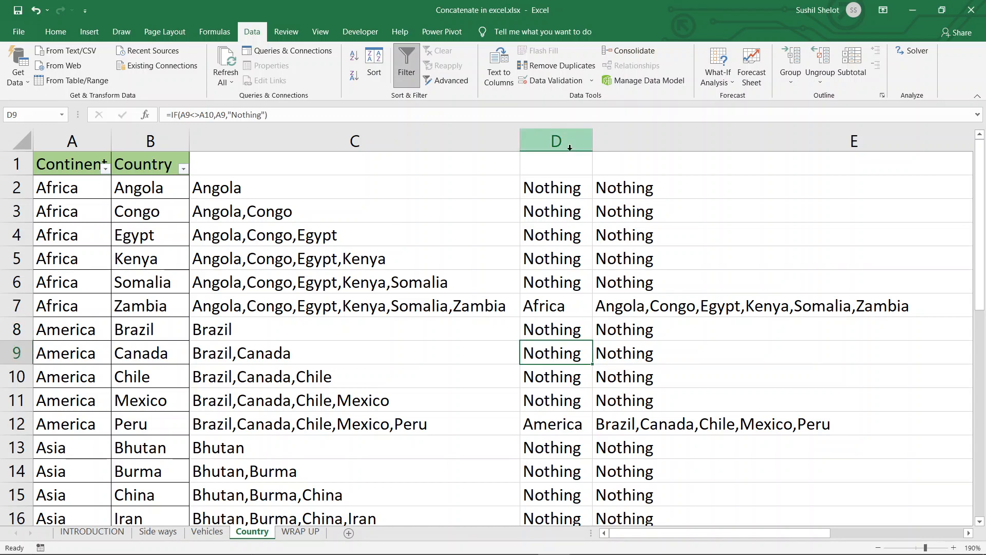
# Replace the formulas in D2:E32 with their results by copying the range and pasting it in place as values only.
pyautogui.click(549, 181)
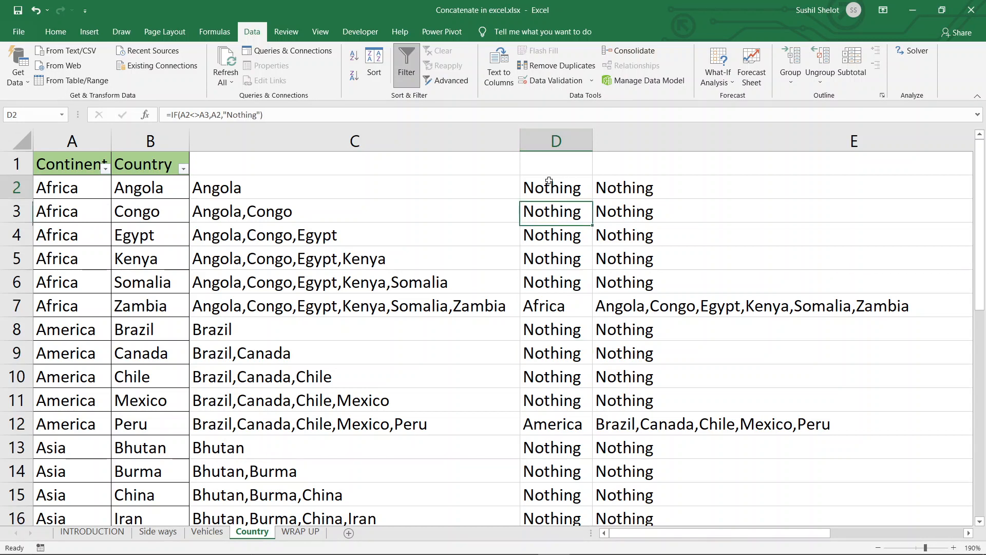
pyautogui.moveTo(549, 181); pyautogui.dragTo(614, 185)
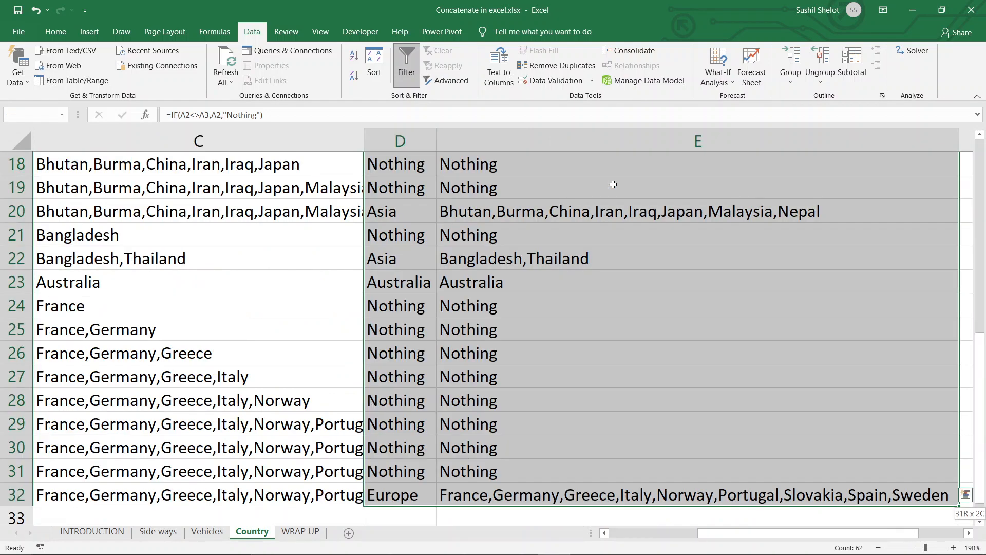
pyautogui.hotkey('ctrl', 'shift', 'Down')
pyautogui.hotkey('ctrl', 'c')
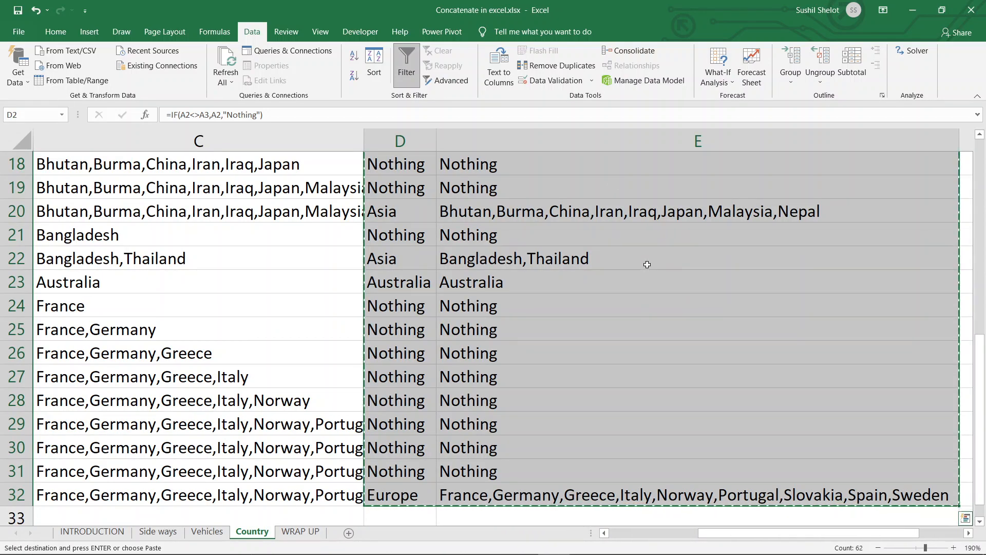
pyautogui.hotkey('ctrl', 'BackSpace')
pyautogui.scroll(1, 647, 264)
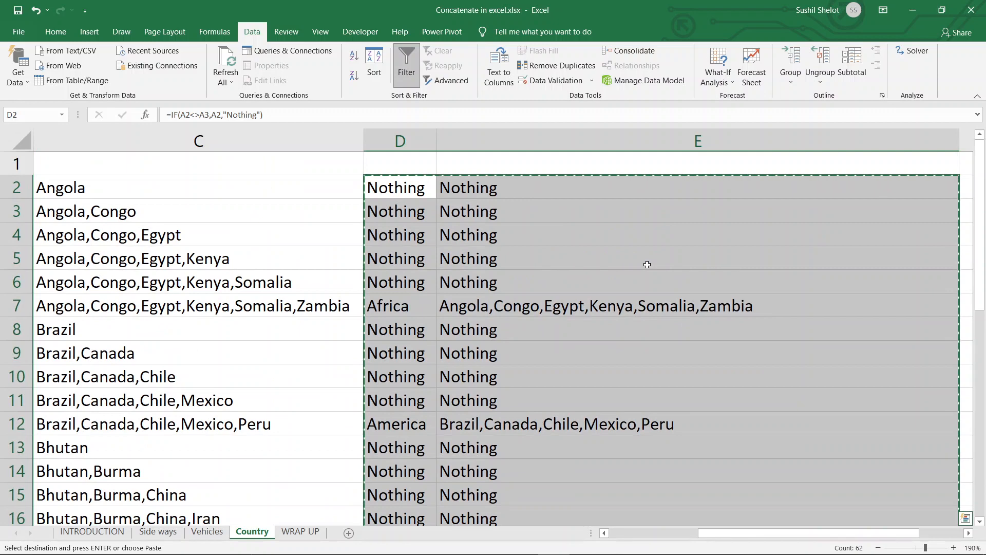
pyautogui.rightClick(418, 192)
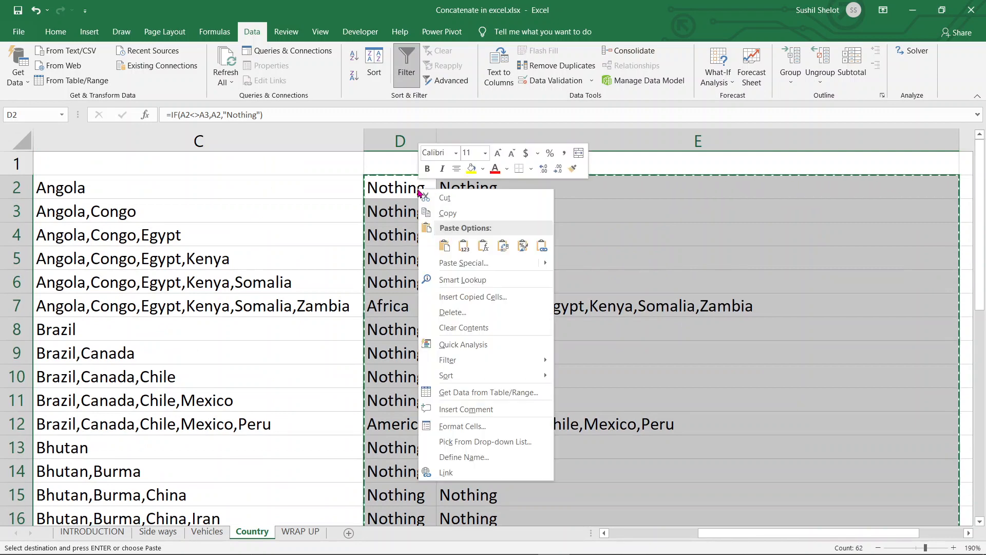
pyautogui.click(455, 262)
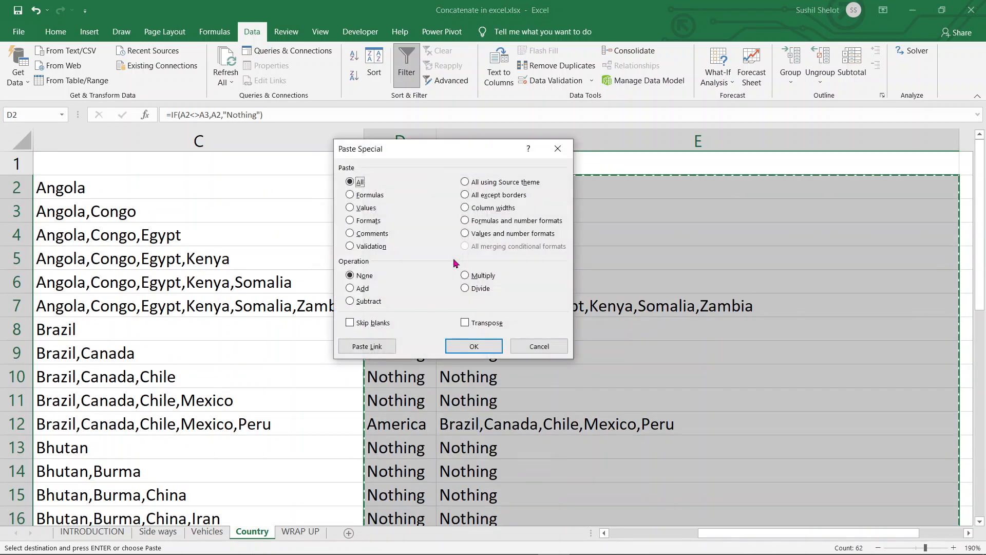
pyautogui.click(366, 208)
pyautogui.click(483, 354)
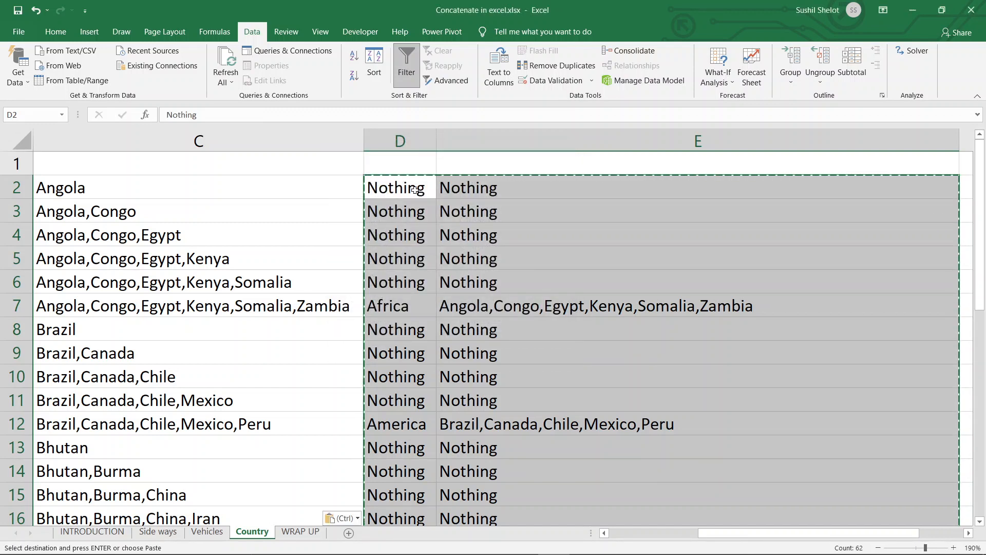
pyautogui.press('Escape')
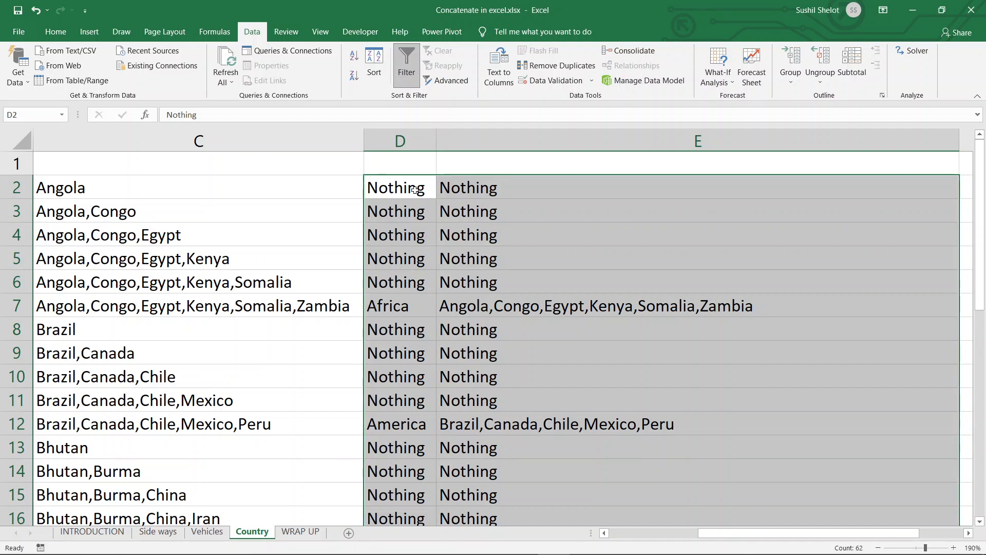
# Check that column D holds plain values from D2 to D8, and examine the Africa row and the repeated "Nothing" rows in D2:E6.
pyautogui.click(415, 190)
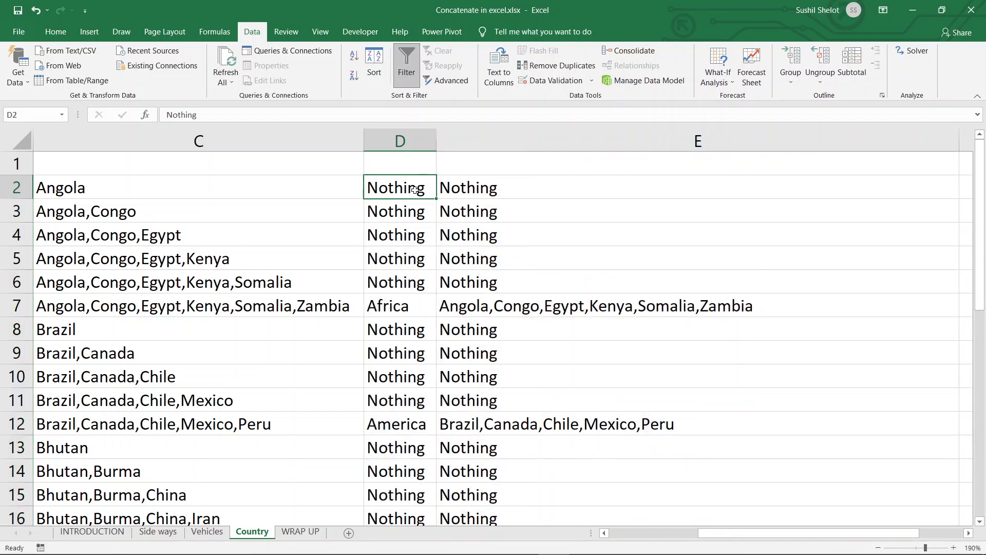
pyautogui.press('Down')
pyautogui.press('Down')
pyautogui.press('Down')
pyautogui.press('Down')
pyautogui.press('Down')
pyautogui.press('Down')
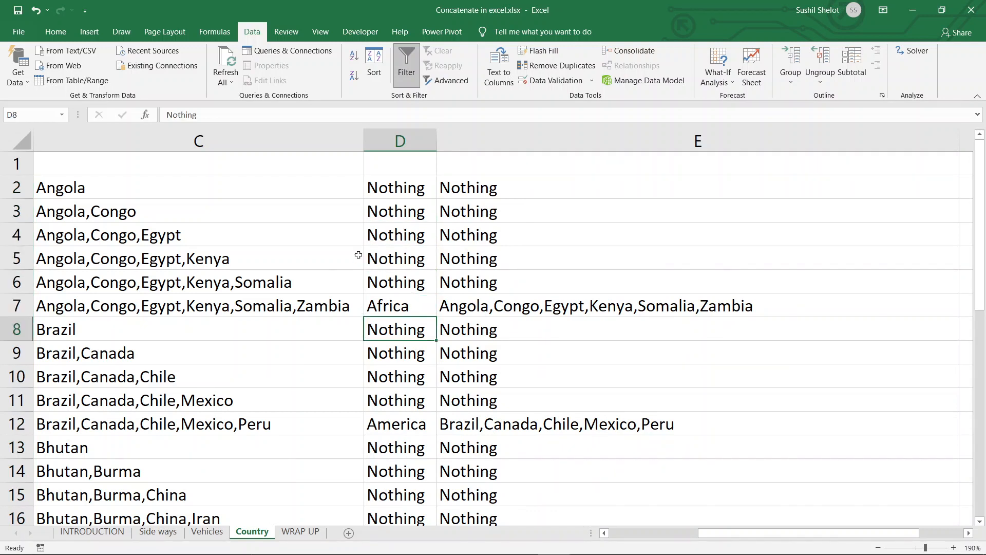
pyautogui.moveTo(391, 300); pyautogui.dragTo(444, 307)
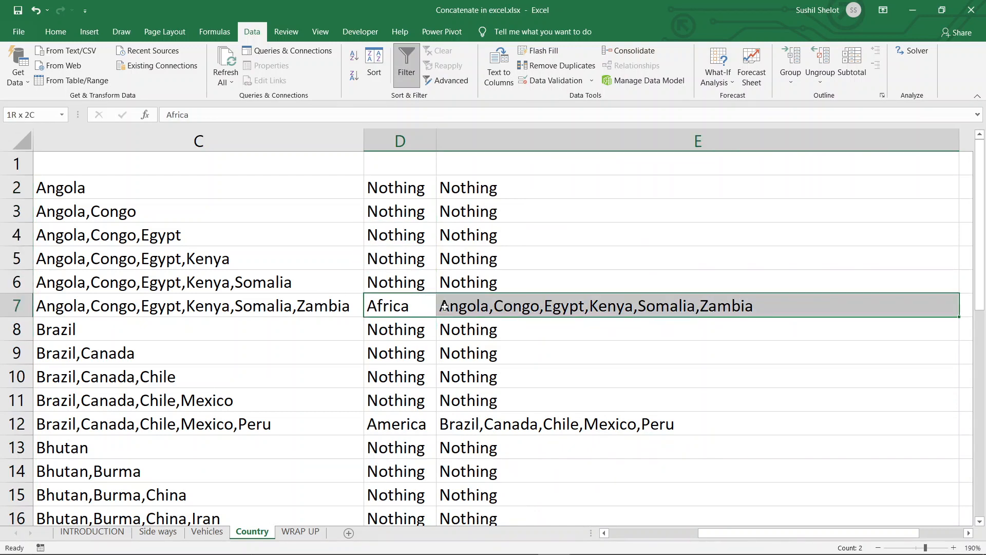
pyautogui.click(408, 307)
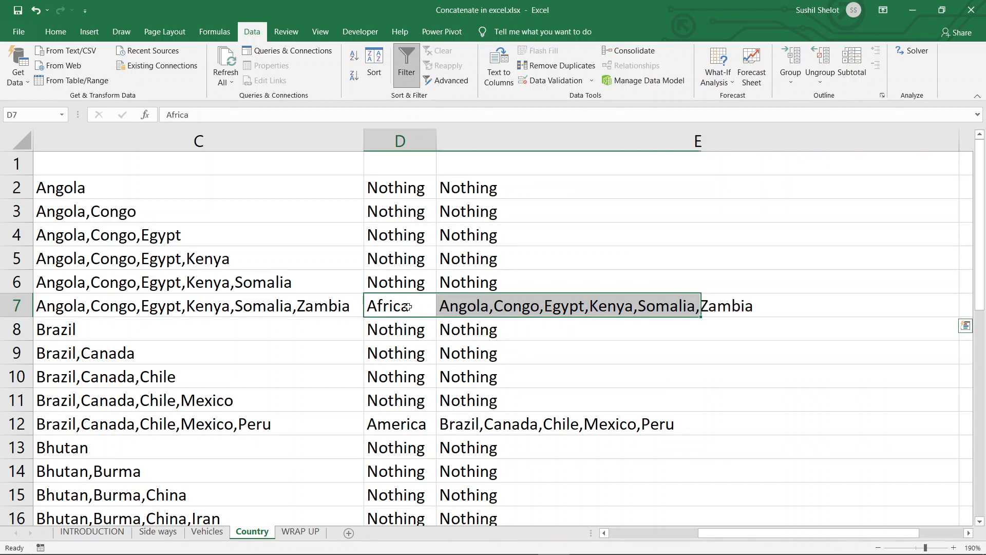
pyautogui.click(465, 307)
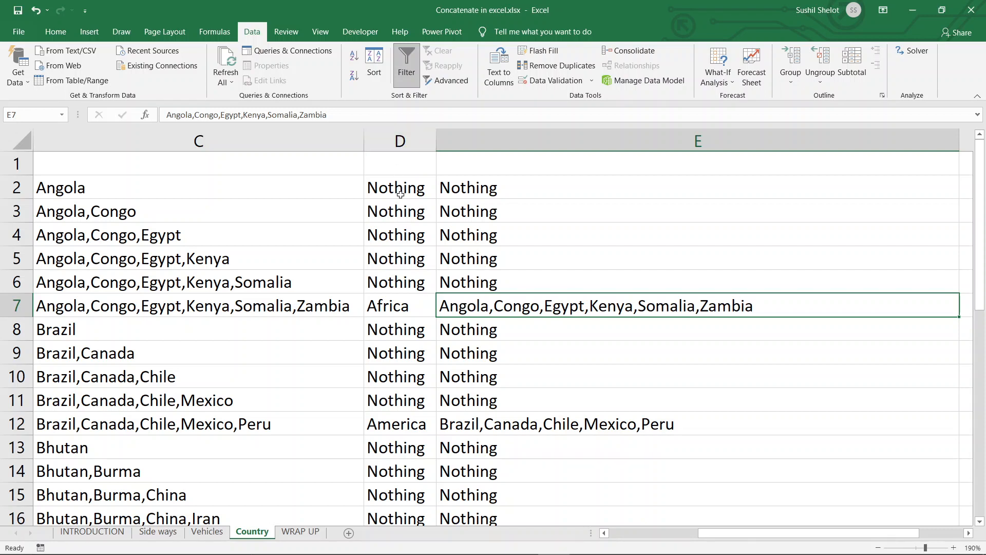
pyautogui.moveTo(398, 189); pyautogui.dragTo(477, 279)
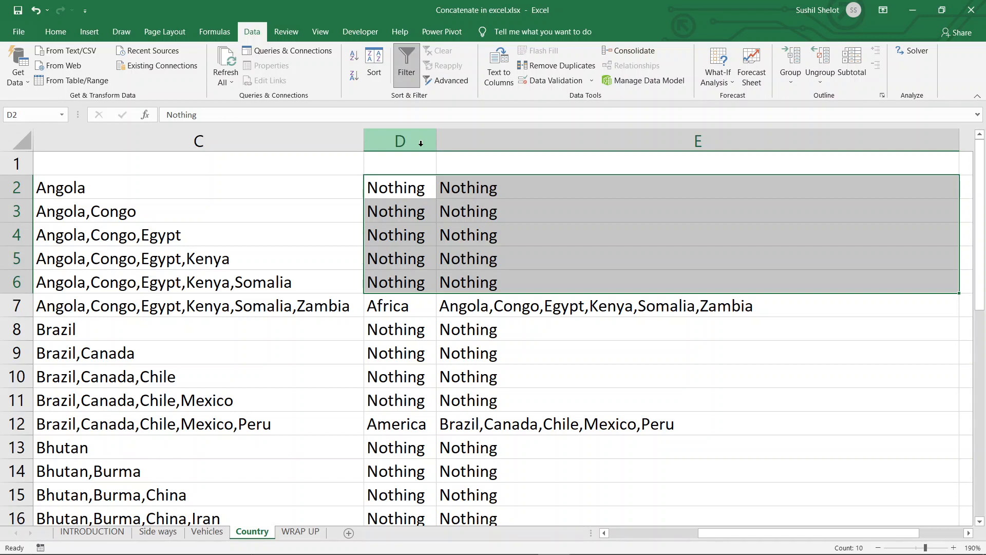
# Remove the duplicate rows from columns D and E, comparing both columns and treating the data as having no headers.
pyautogui.moveTo(421, 143); pyautogui.dragTo(472, 145)
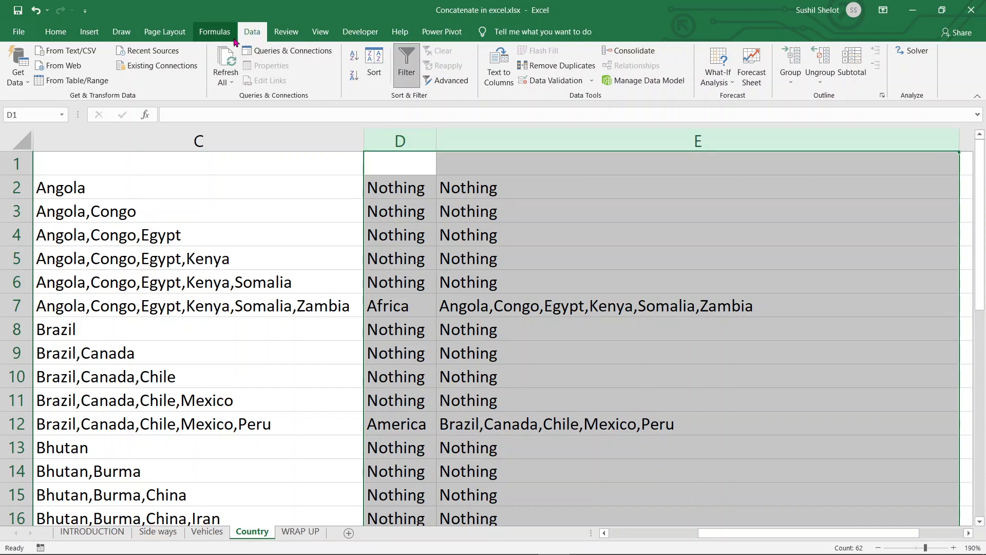
pyautogui.click(547, 69)
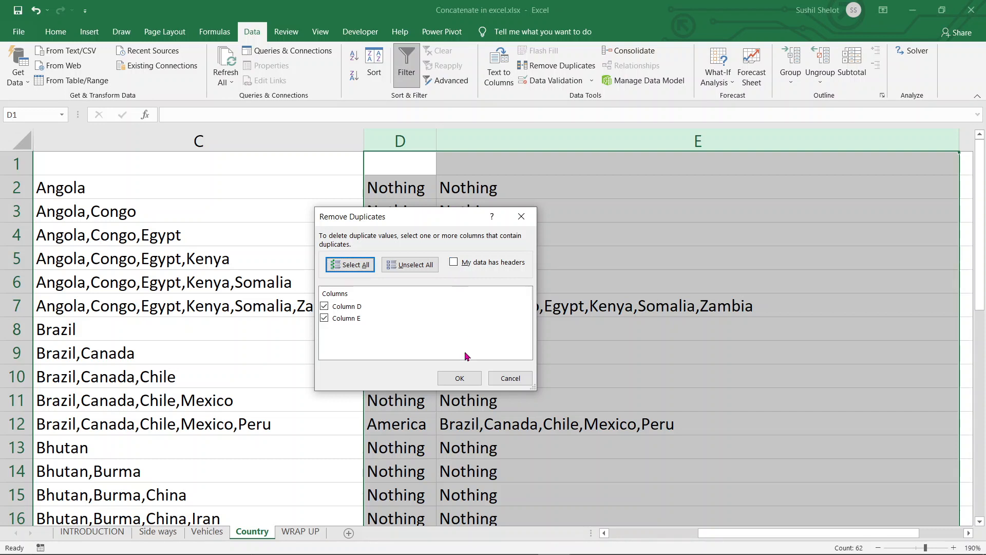
pyautogui.click(459, 379)
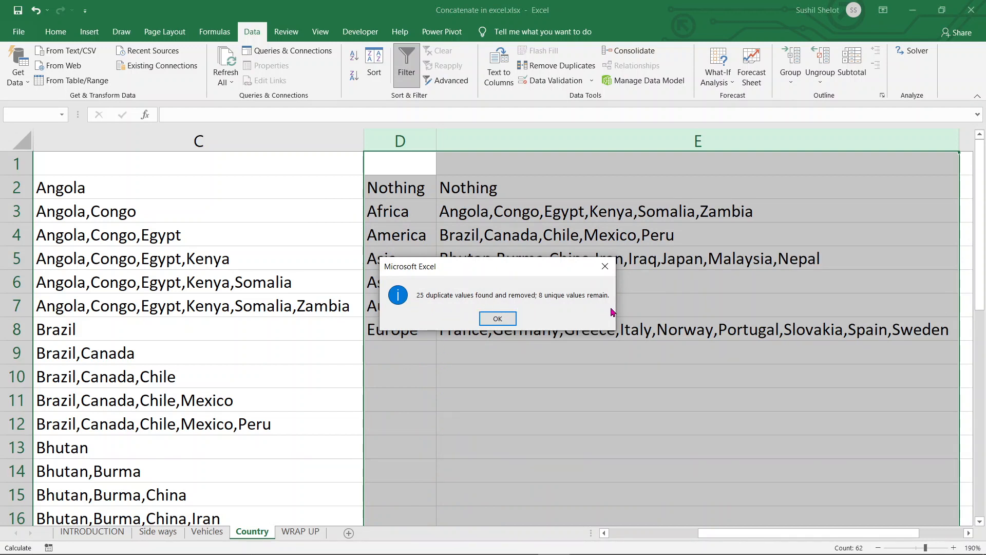
pyautogui.click(513, 321)
pyautogui.click(503, 390)
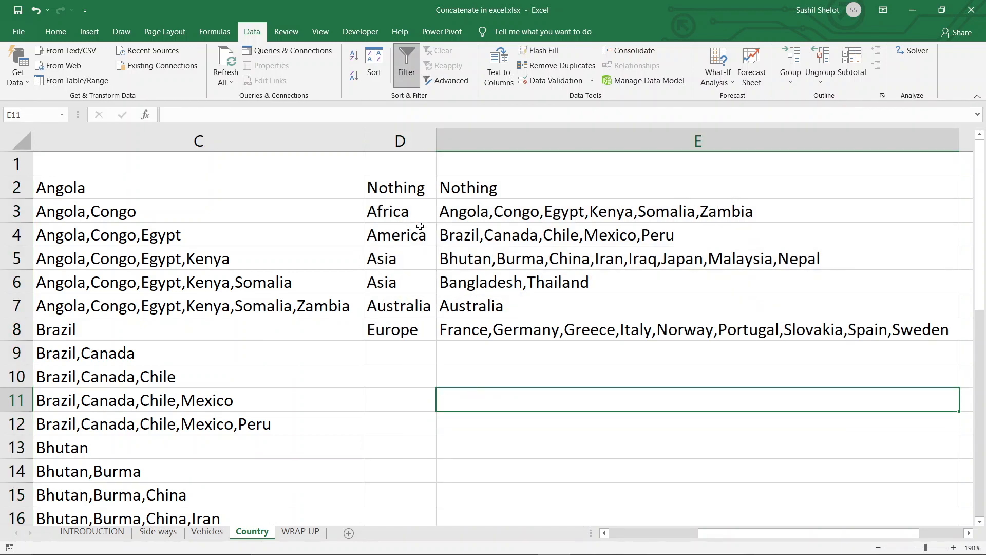
# Replace the "Nothing" entries in D2 and E2 with the headers Continent and Country.
pyautogui.moveTo(418, 192); pyautogui.dragTo(437, 188)
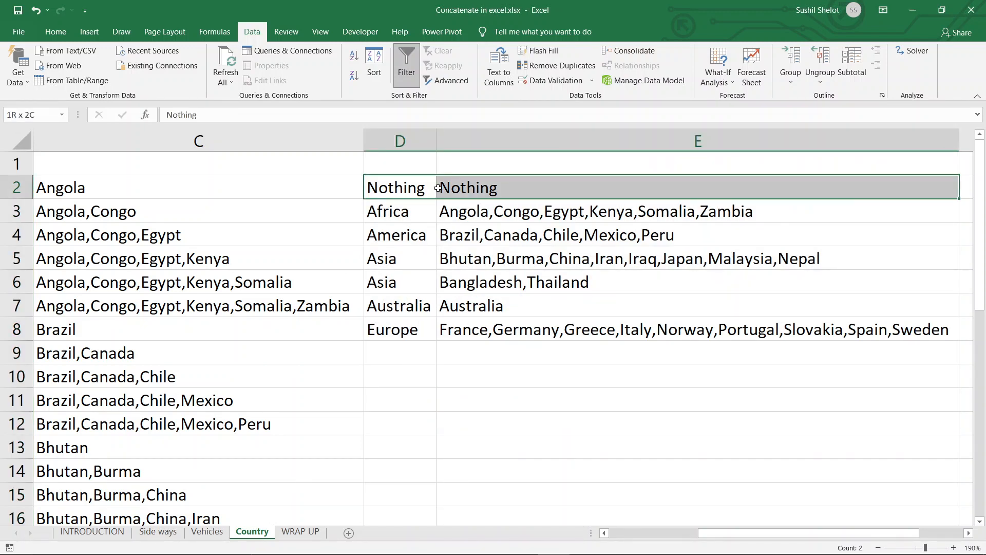
pyautogui.press('Delete')
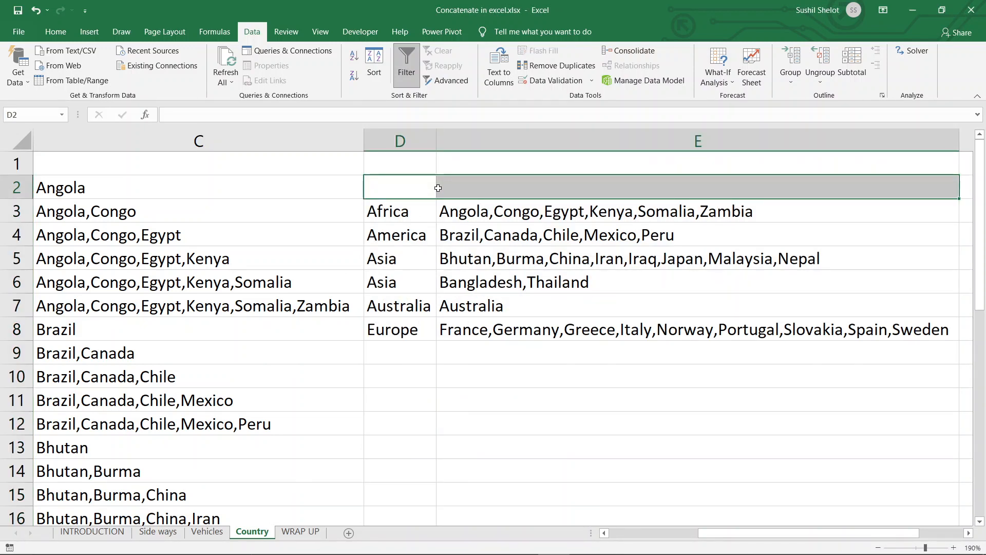
pyautogui.click(426, 186)
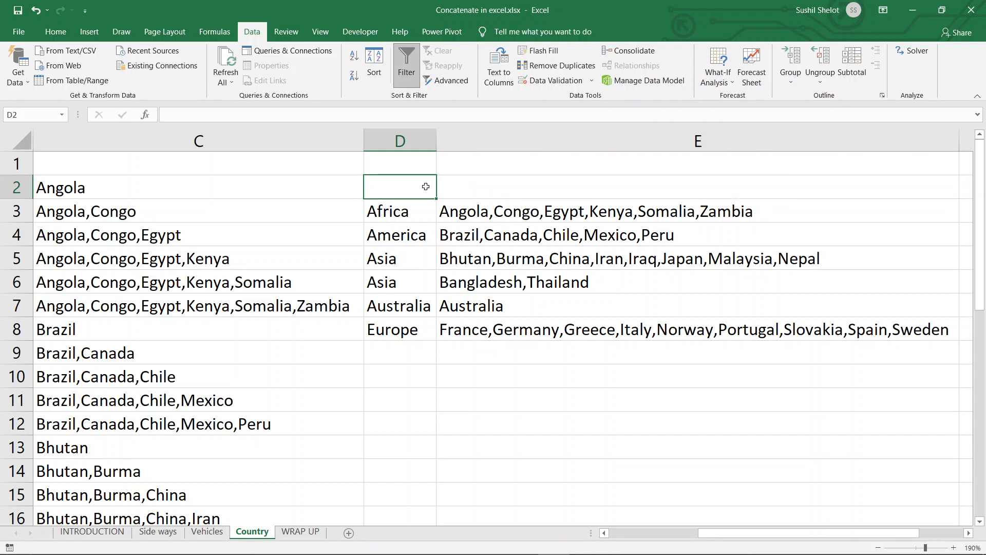
pyautogui.write('Con')
pyautogui.write('tineb')
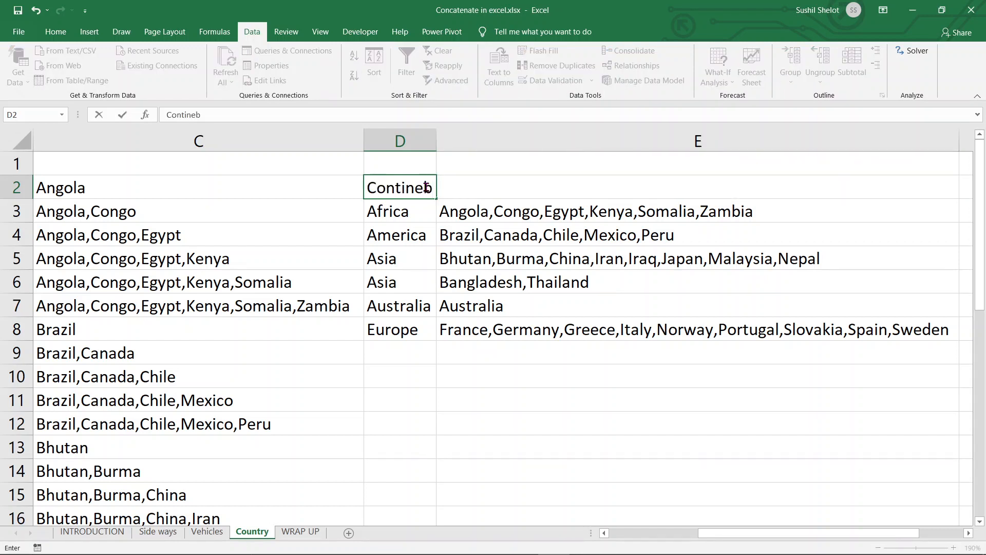
pyautogui.press('BackSpace')
pyautogui.write('nt')
pyautogui.press('Tab')
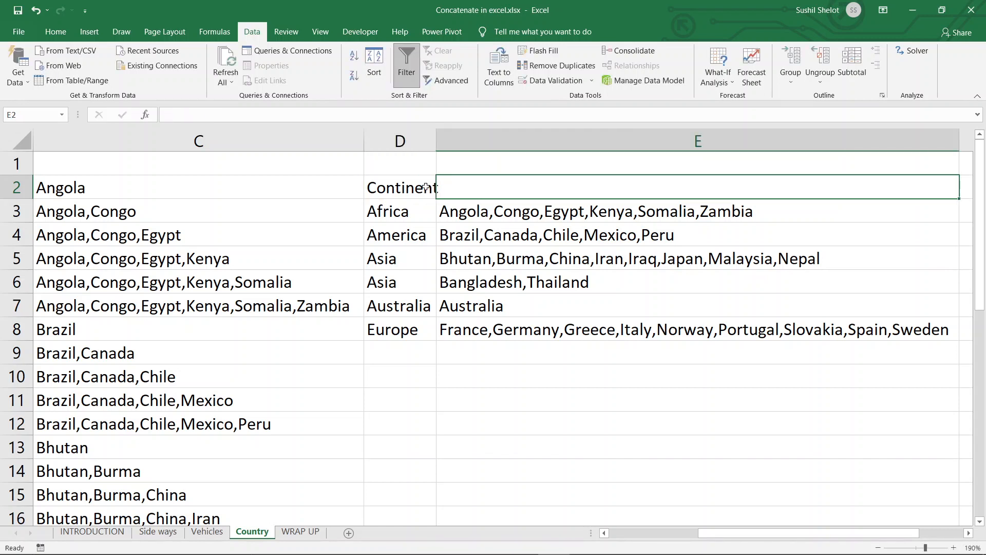
pyautogui.write('Coun')
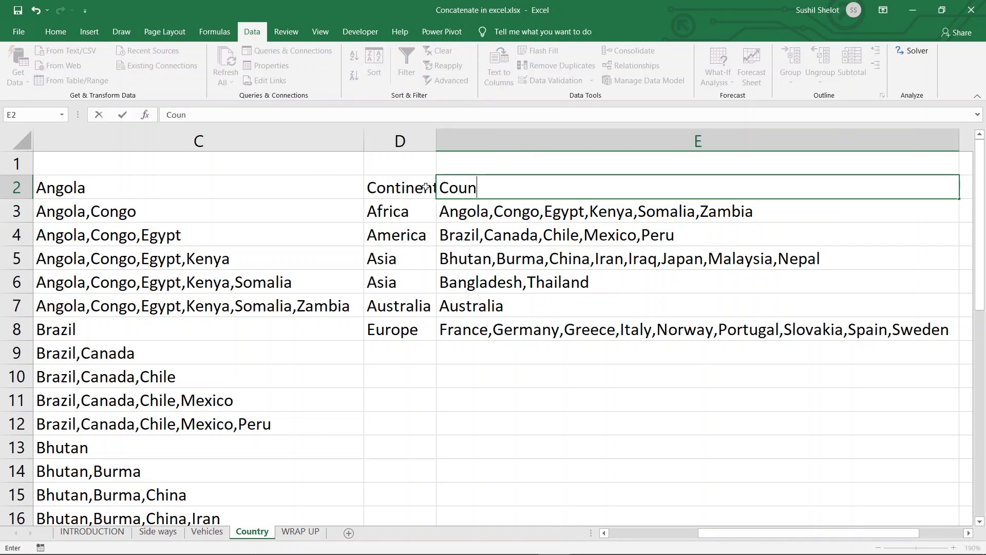
pyautogui.write('try')
pyautogui.press('Return')
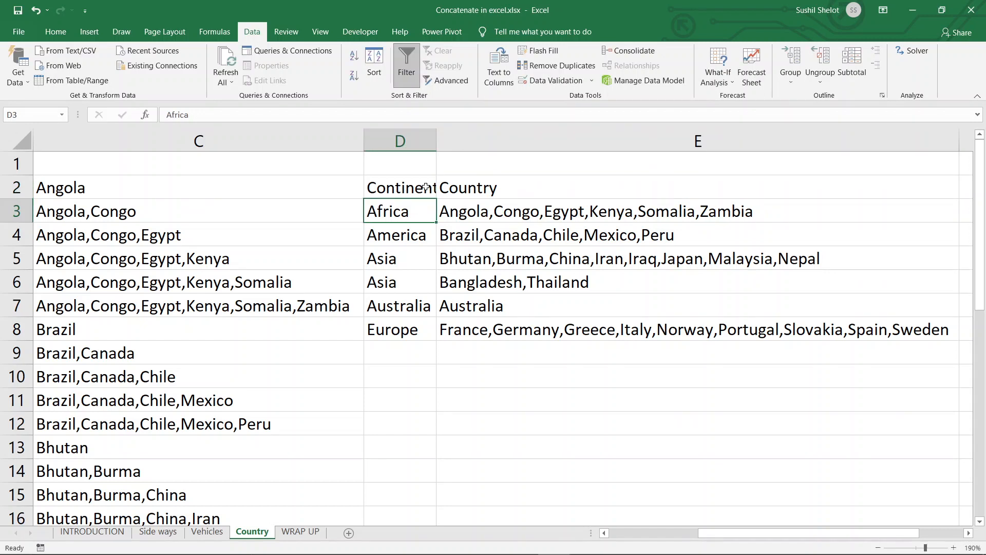
# Apply all borders to the continent and country table in D2:E8.
pyautogui.moveTo(435, 188); pyautogui.dragTo(458, 187)
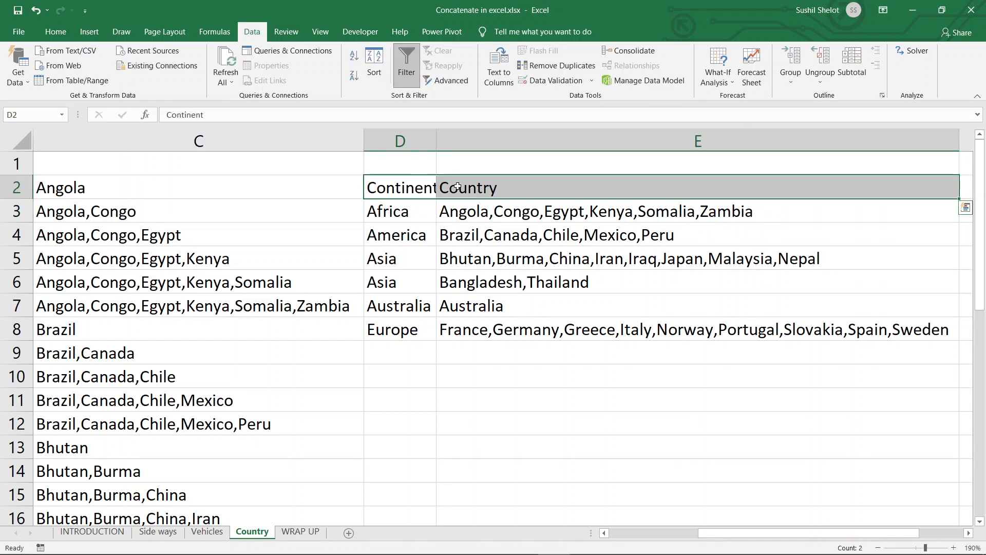
pyautogui.hotkey('ctrl', 'shift', 'Down')
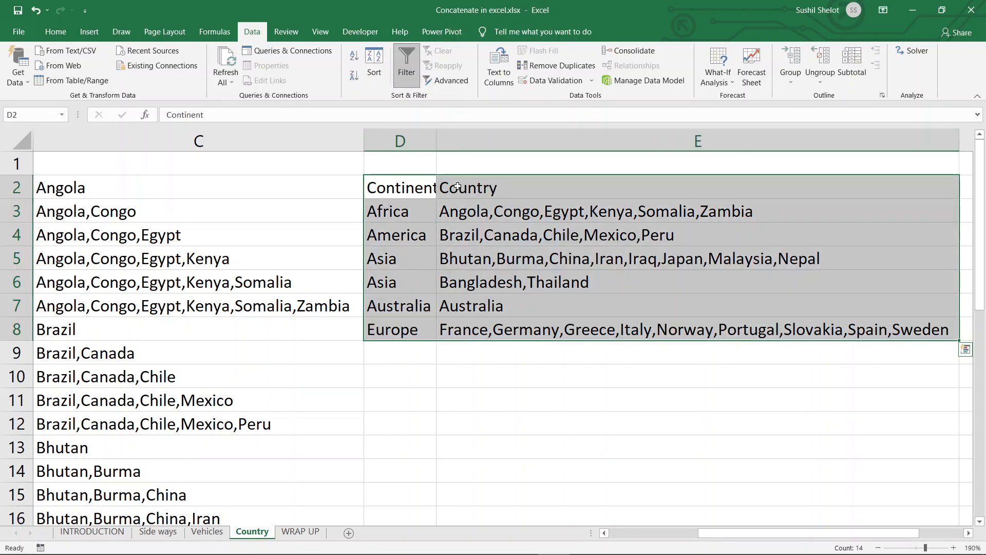
pyautogui.click(56, 32)
pyautogui.click(189, 76)
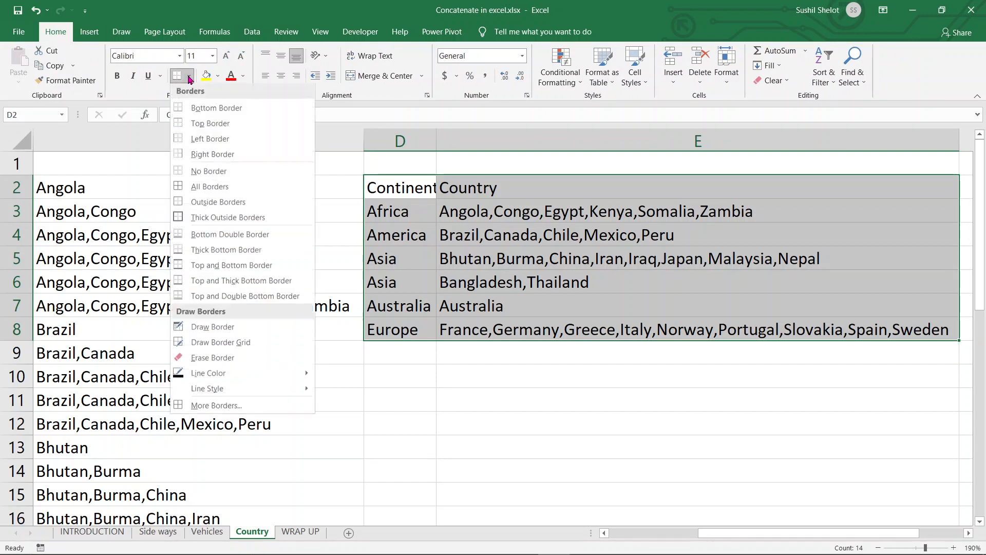
pyautogui.click(185, 188)
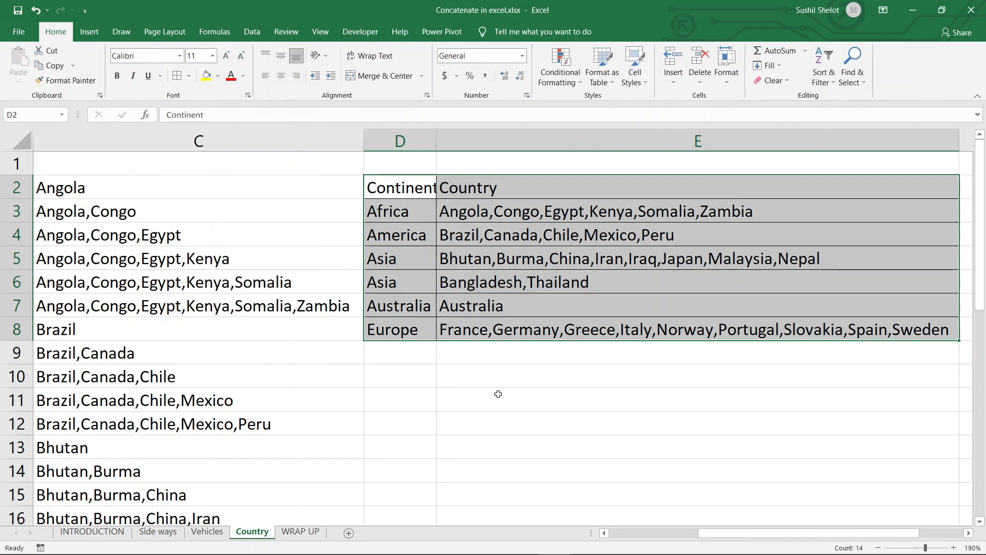
pyautogui.click(498, 393)
# Fill the header cells D2:E2 with light green and fit the width of column D to its contents.
pyautogui.moveTo(414, 186); pyautogui.dragTo(447, 186)
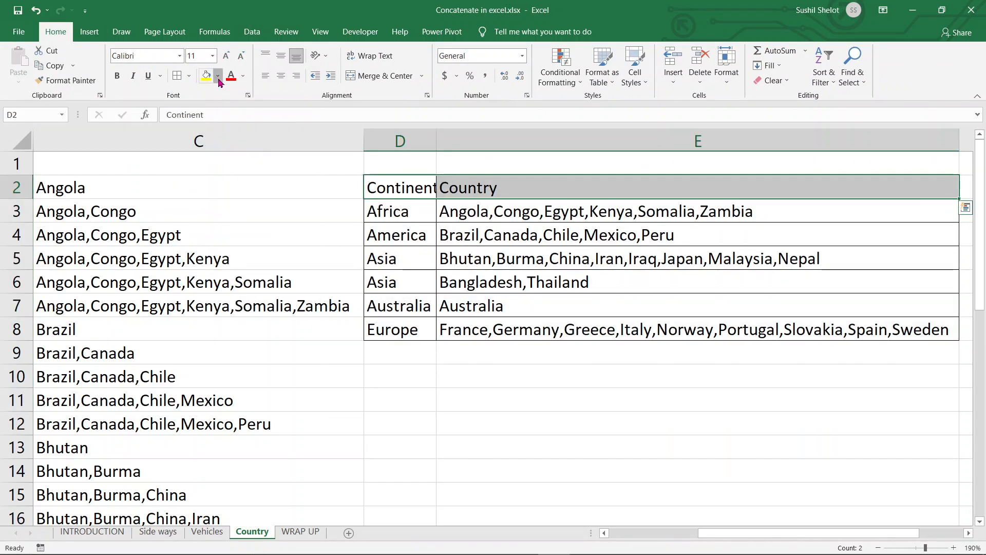
pyautogui.click(217, 76)
pyautogui.click(246, 176)
pyautogui.click(525, 405)
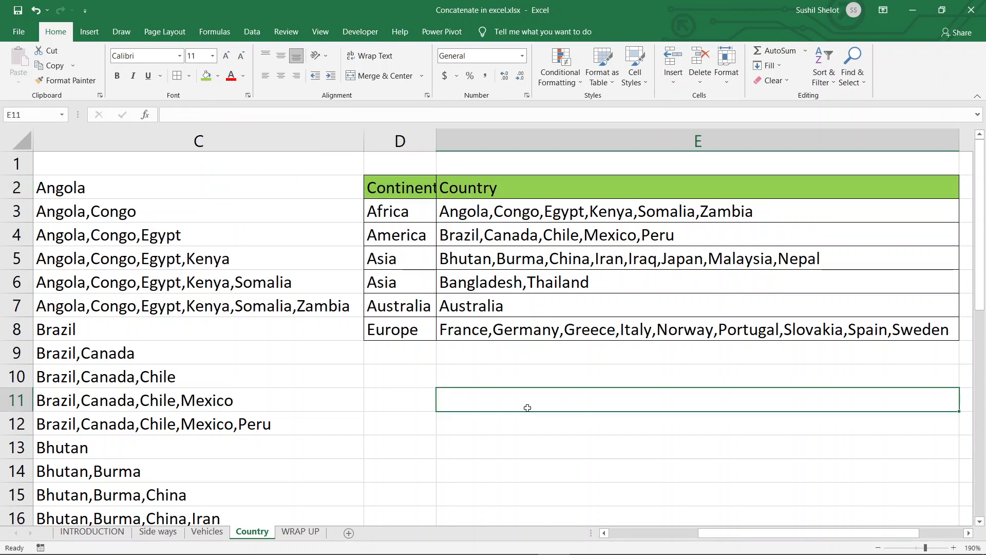
pyautogui.doubleClick(431, 143)
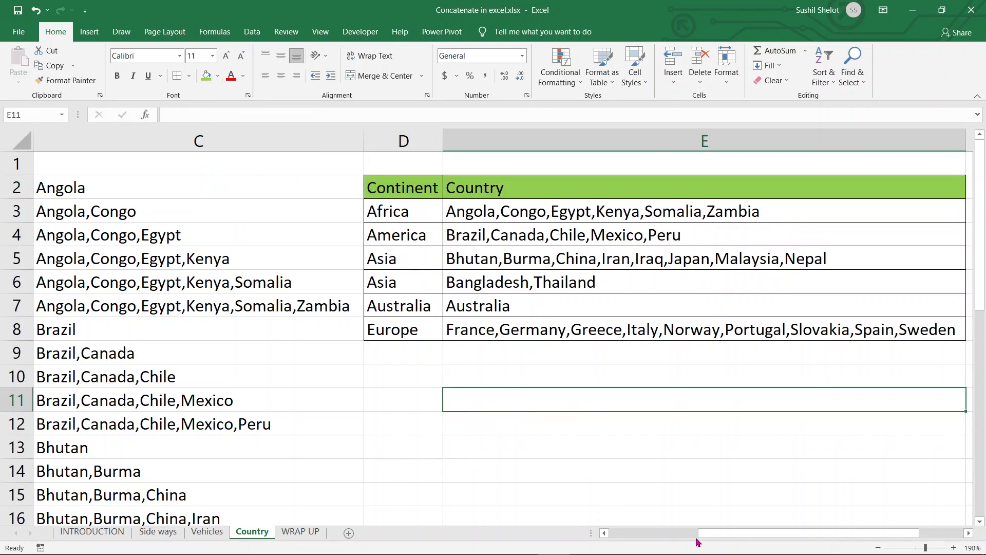
# Review the finished table in D2:E8 and show the WRAP UP sheet with cell A2 selected.
pyautogui.click(968, 532)
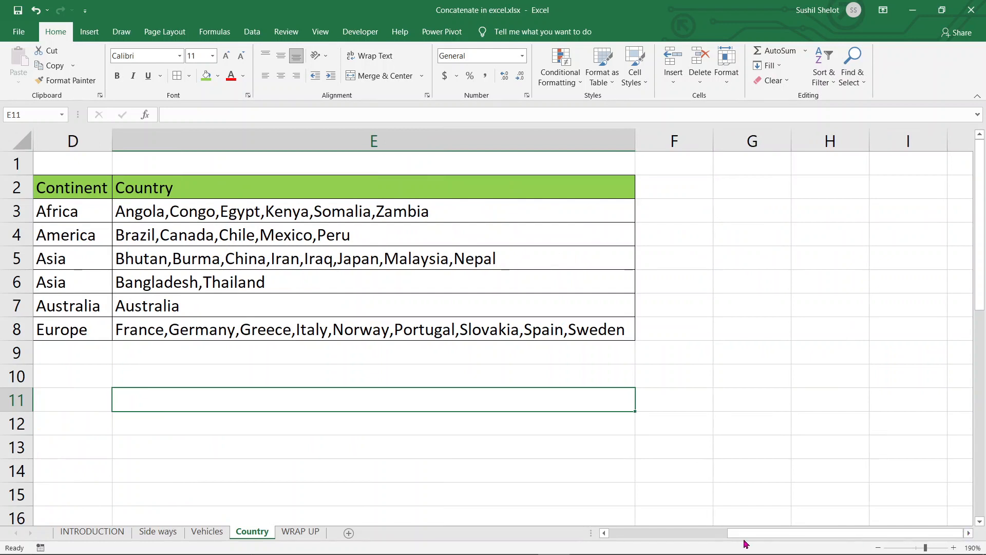
pyautogui.moveTo(73, 186); pyautogui.dragTo(269, 331)
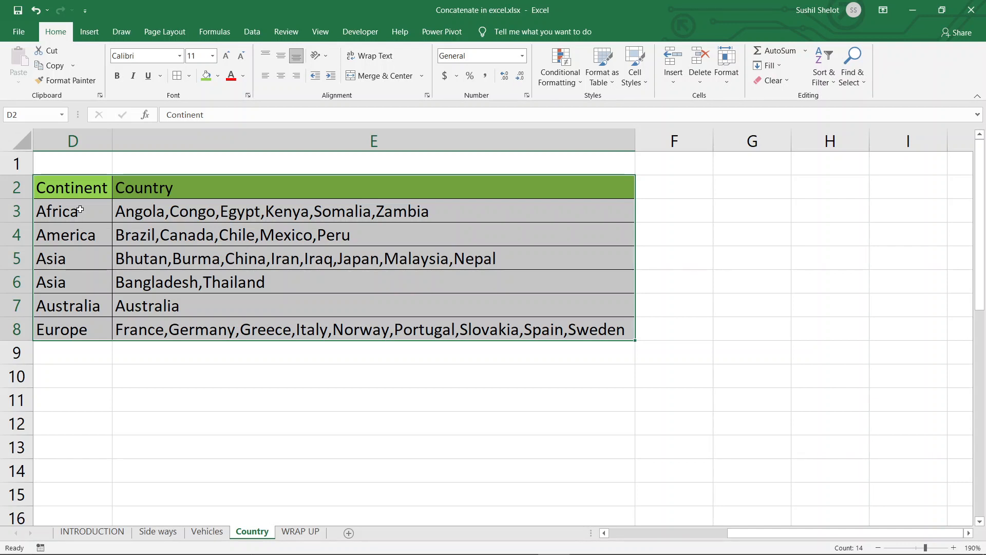
pyautogui.click(314, 536)
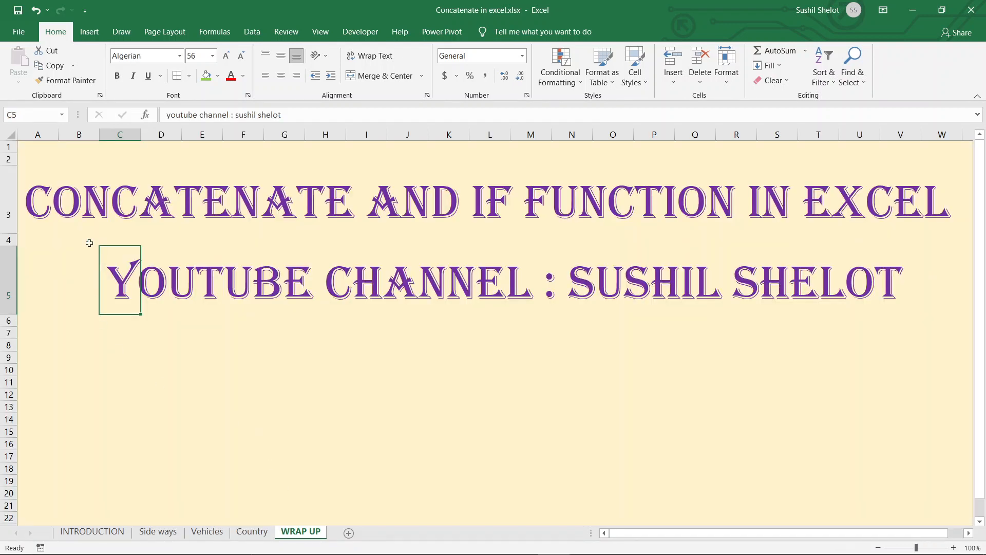
pyautogui.click(51, 161)
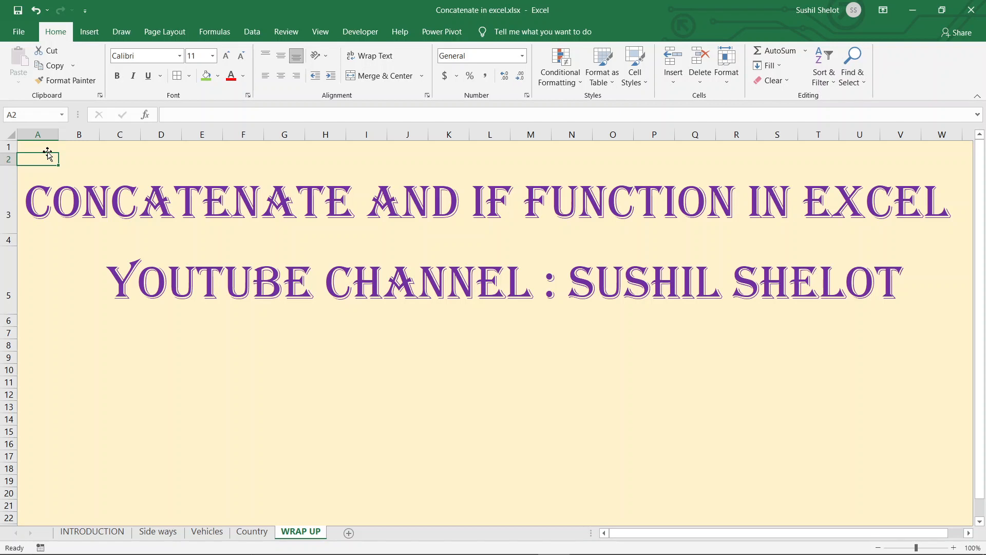